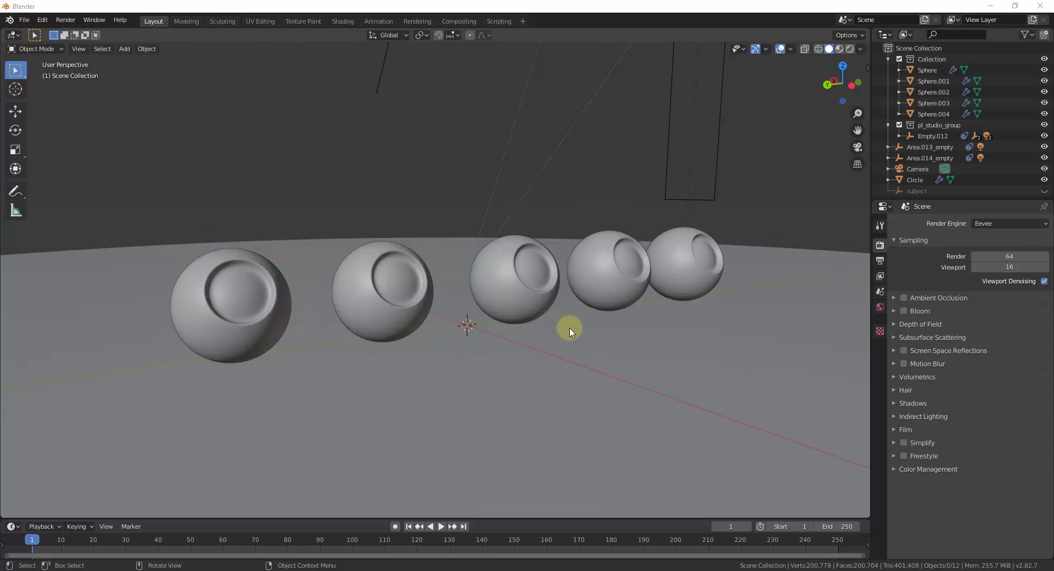
Switch the viewport to Rendered shading with the row of five spheres in view.
{"action": "middle_click_drag", "start_coordinate": [560, 325], "coordinate": [567, 289]}
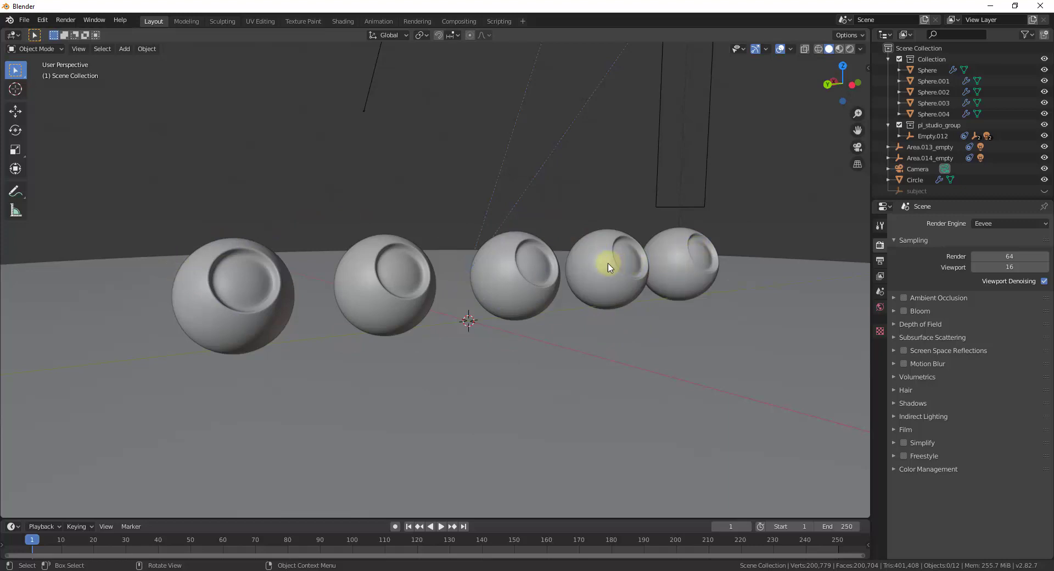
{"action": "middle_click_drag", "start_coordinate": [560, 266], "coordinate": [531, 233]}
{"action": "scroll", "coordinate": [559, 268], "scroll_direction": "down", "scroll_amount": 5}
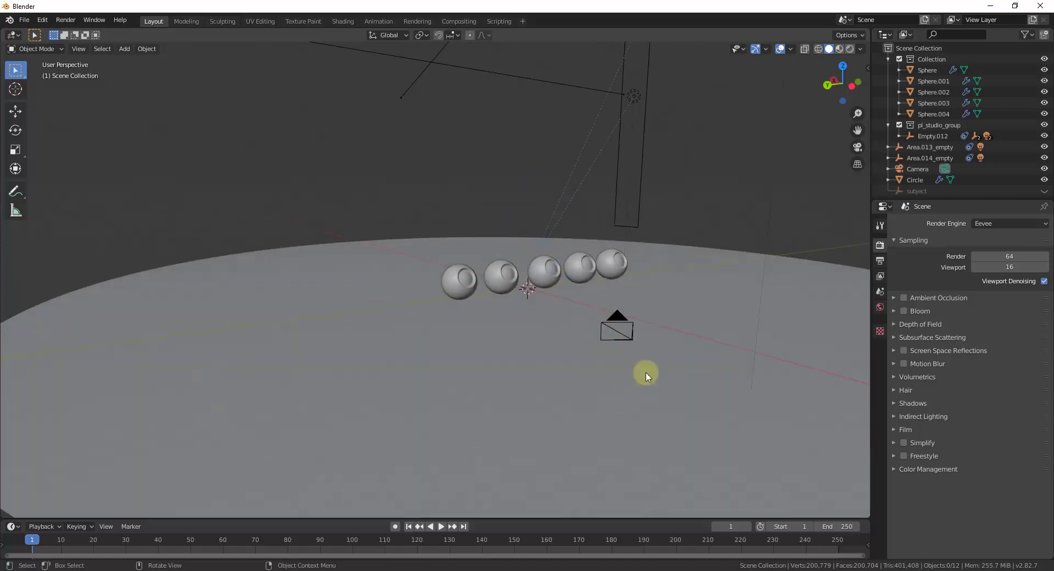
{"action": "scroll", "coordinate": [518, 349], "scroll_direction": "down", "scroll_amount": 4}
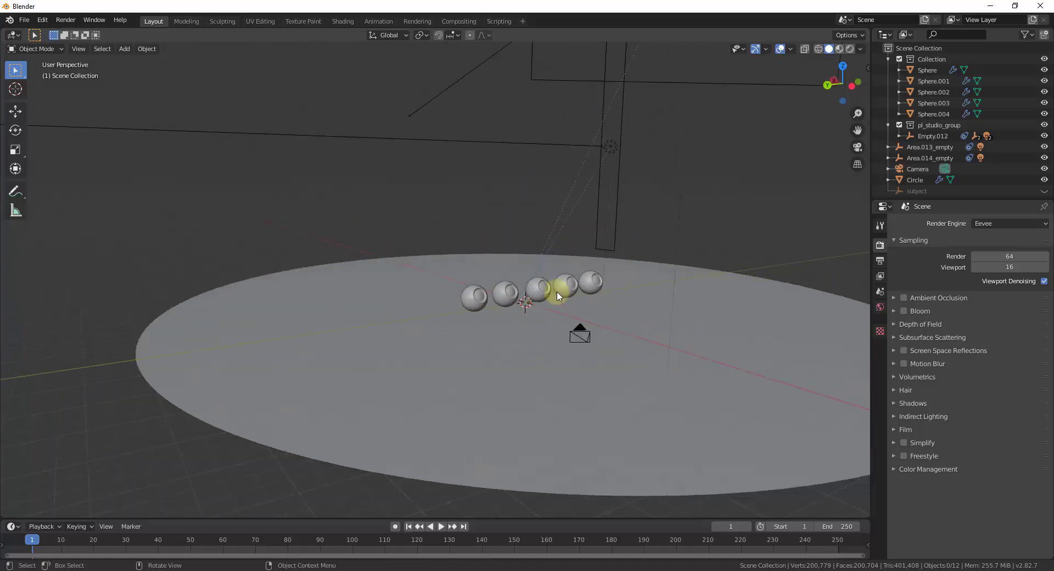
{"action": "middle_click_drag", "start_coordinate": [555, 287], "coordinate": [613, 134]}
{"action": "scroll", "coordinate": [607, 191], "scroll_direction": "up", "scroll_amount": 8}
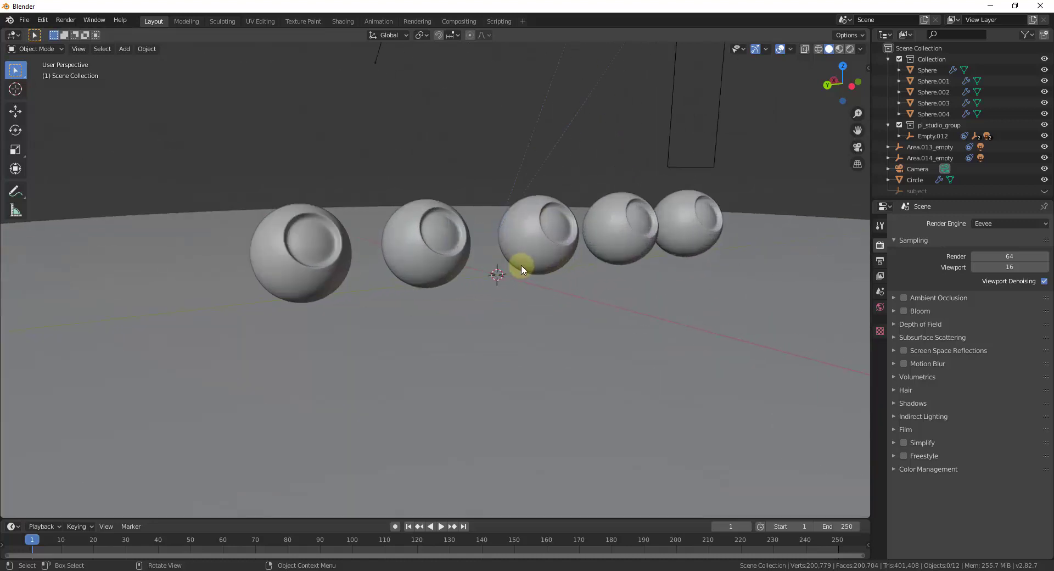
{"action": "middle_click_drag", "start_coordinate": [528, 265], "coordinate": [548, 278]}
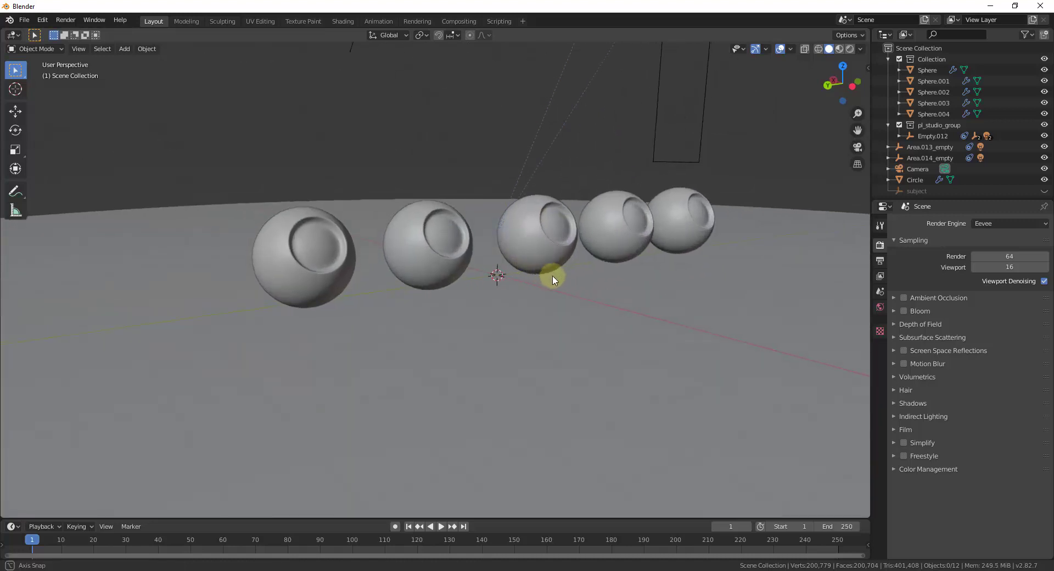
{"action": "left_click", "coordinate": [850, 49]}
{"action": "scroll", "coordinate": [577, 231], "scroll_direction": "up", "scroll_amount": 2}
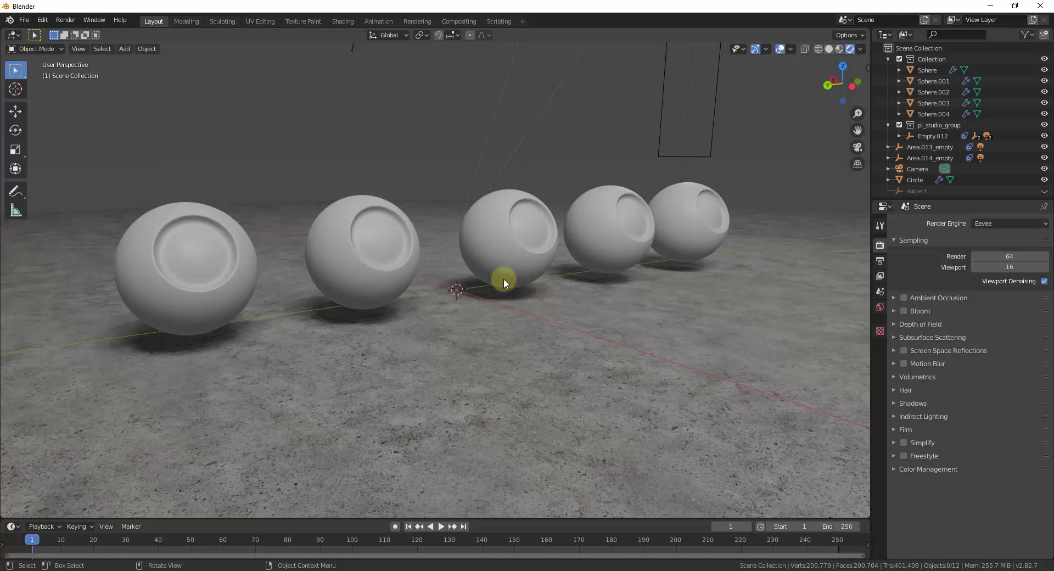
Select the sphere nearest the viewer, Sphere.001, and add a new material to it.
{"action": "left_click", "coordinate": [199, 271]}
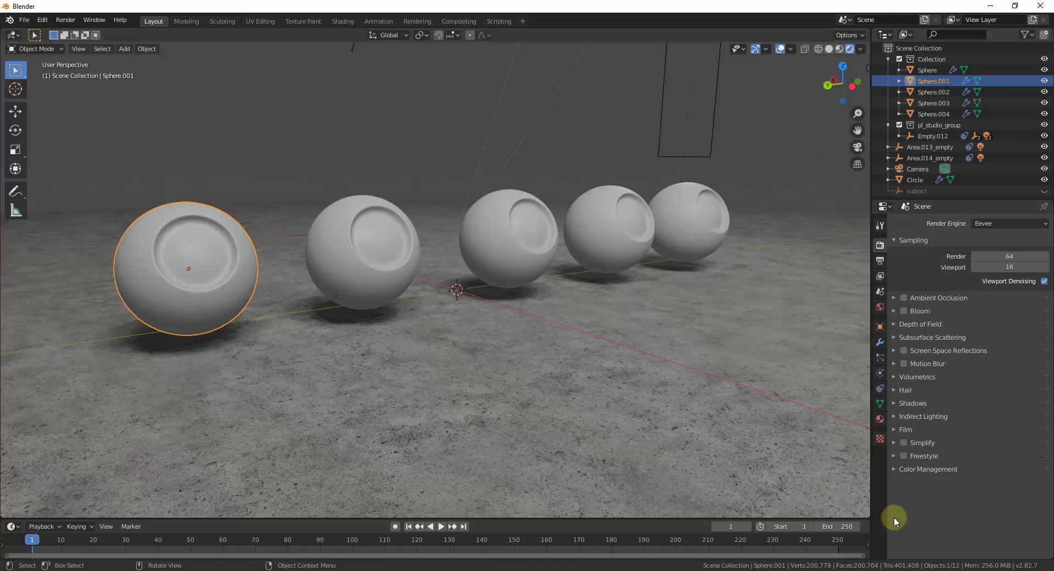
{"action": "left_click", "coordinate": [880, 420]}
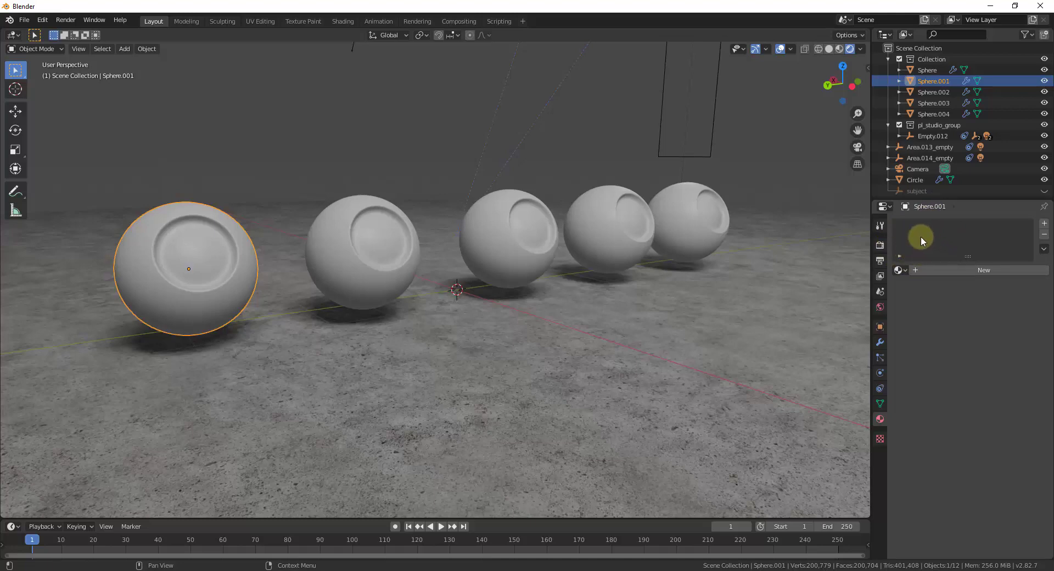
{"action": "left_click_drag", "start_coordinate": [967, 256], "coordinate": [967, 279]}
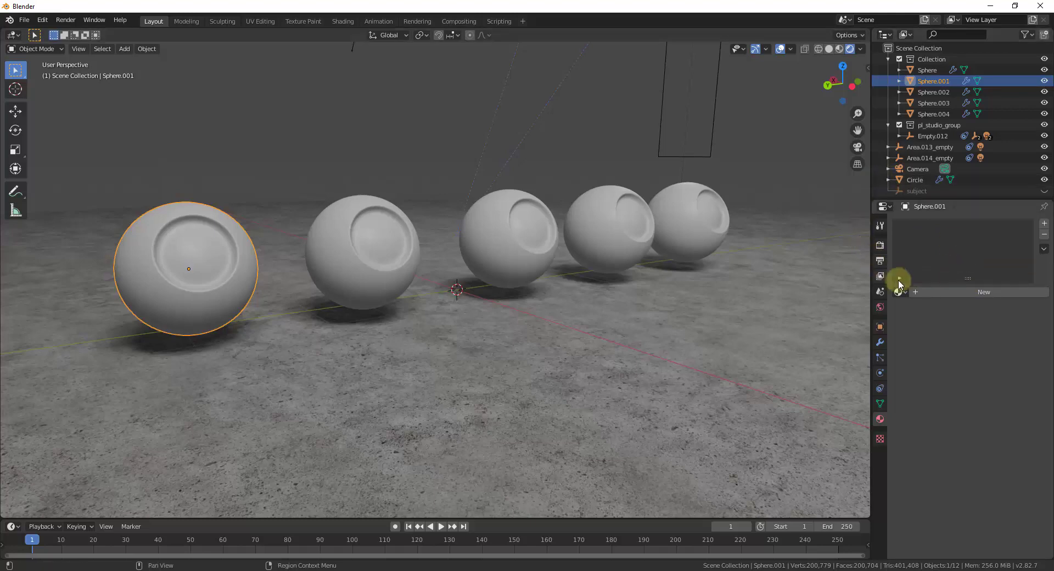
{"action": "left_click", "coordinate": [941, 293]}
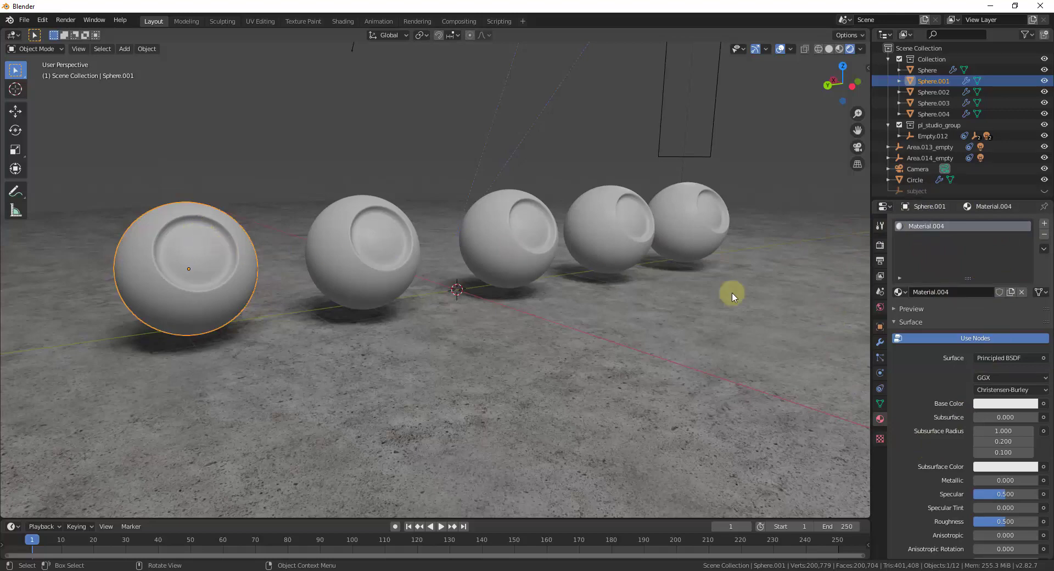
Try the existing materials Material, Material.002, Material.004 and Material.001 on Sphere.001.
{"action": "left_click", "coordinate": [899, 292]}
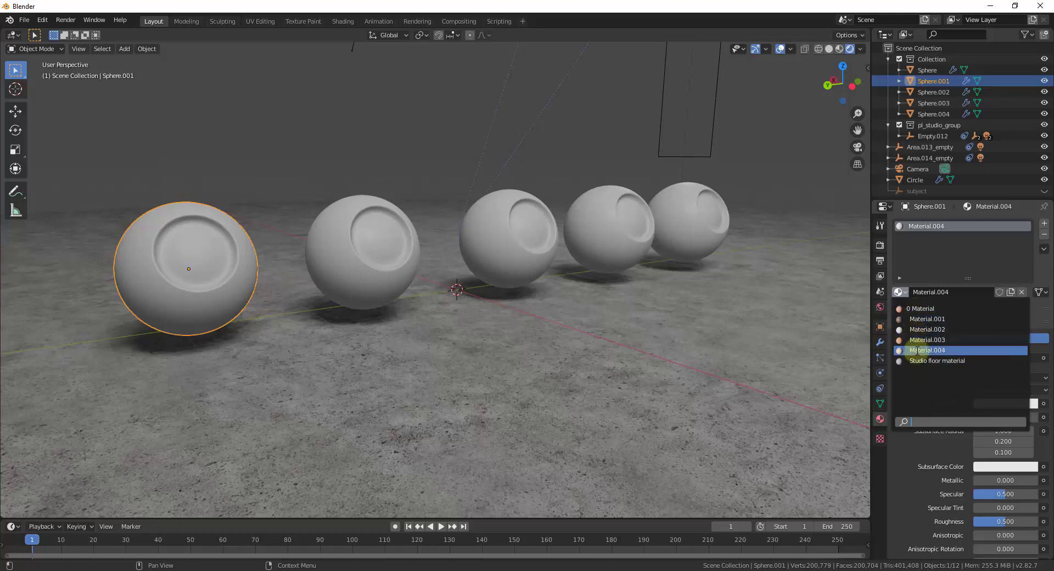
{"action": "left_click", "coordinate": [928, 309]}
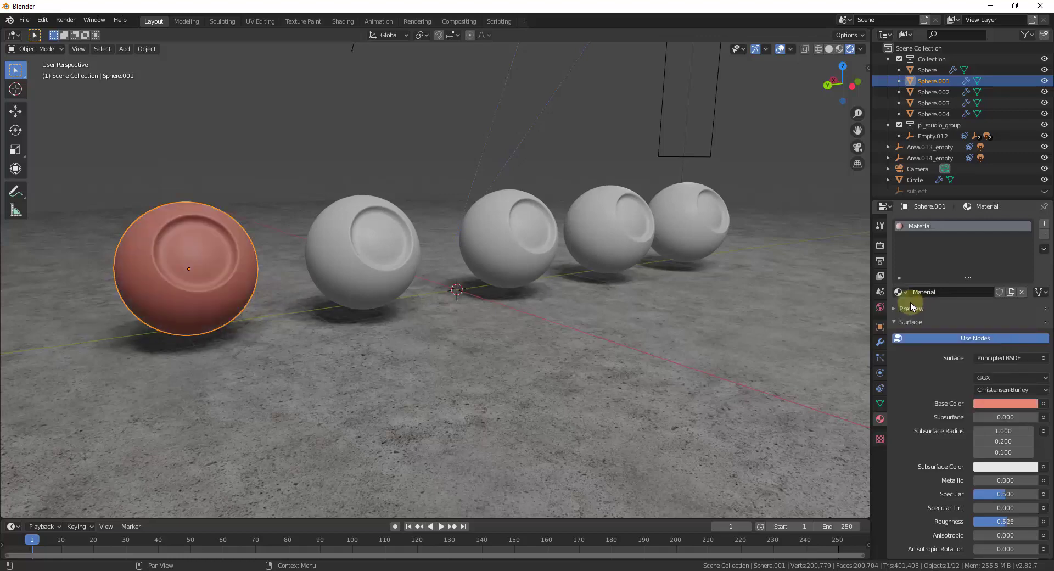
{"action": "left_click", "coordinate": [900, 292]}
{"action": "left_click", "coordinate": [926, 330]}
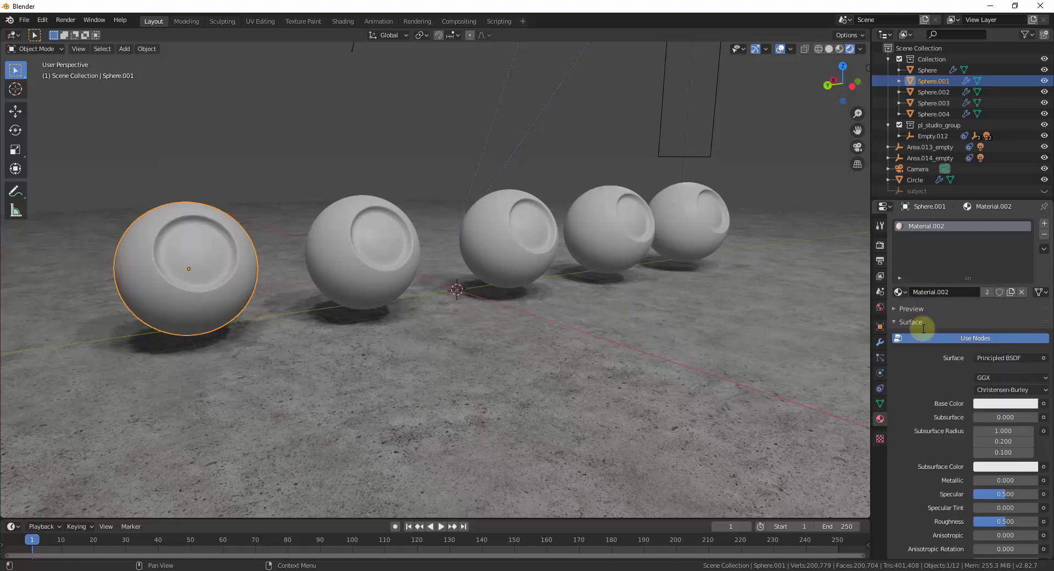
{"action": "left_click", "coordinate": [899, 292]}
{"action": "left_click", "coordinate": [916, 350]}
{"action": "left_click", "coordinate": [898, 292]}
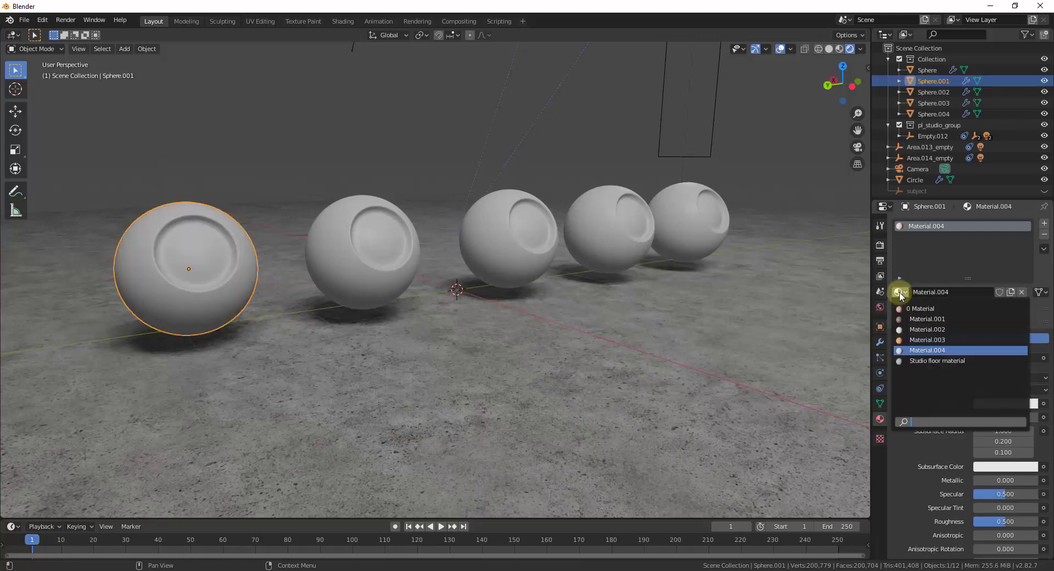
{"action": "left_click", "coordinate": [925, 351]}
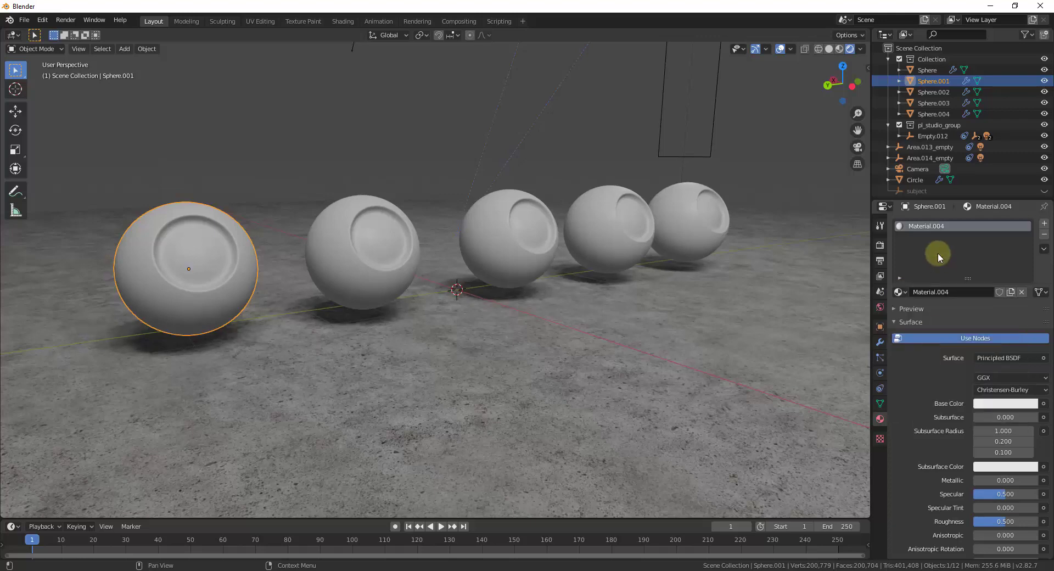
{"action": "left_click", "coordinate": [899, 291]}
{"action": "left_click", "coordinate": [920, 319]}
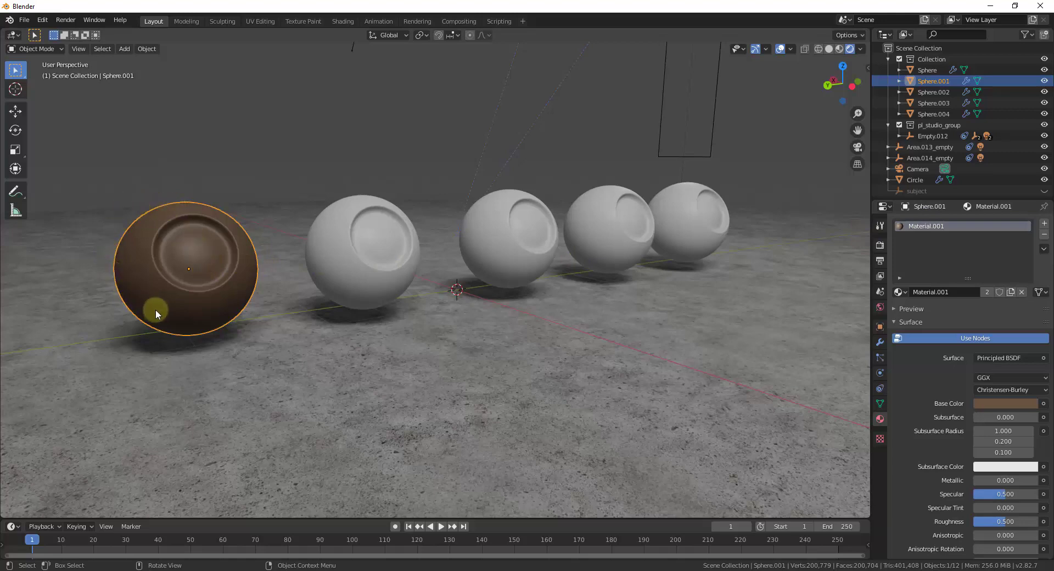
Undo the Material.001 assignment and give Sphere.001 the existing reddish material named Material.
{"action": "key", "text": "ctrl+z"}
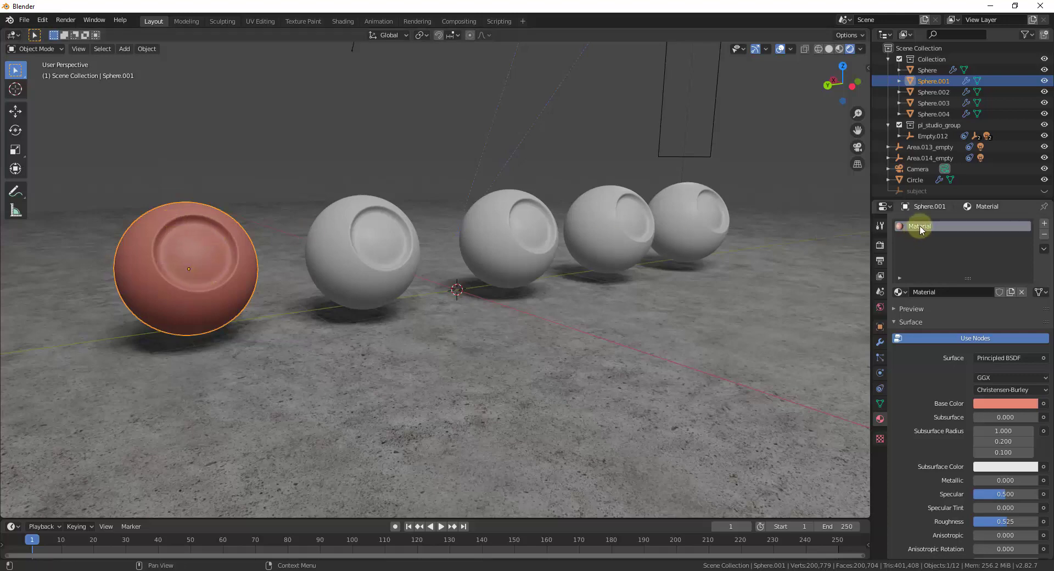
{"action": "left_click", "coordinate": [898, 291]}
{"action": "left_click", "coordinate": [900, 293]}
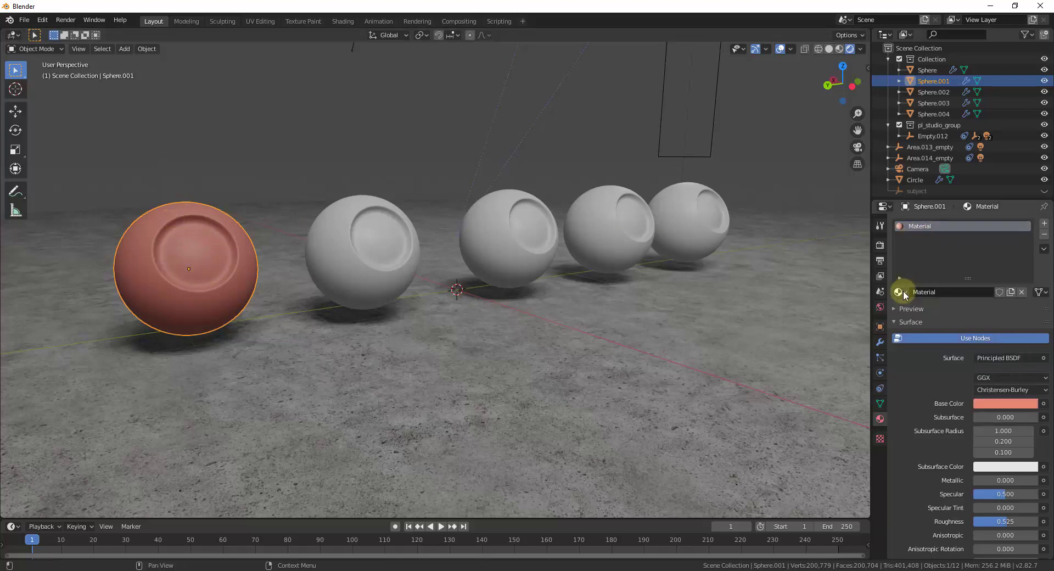
{"action": "scroll", "coordinate": [938, 229], "scroll_direction": "down", "scroll_amount": 1}
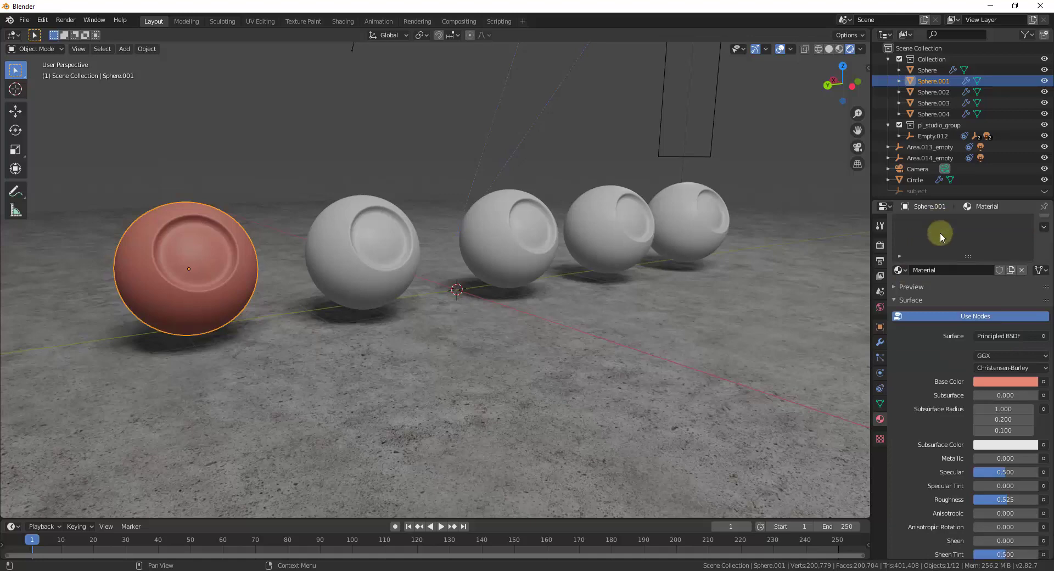
{"action": "scroll", "coordinate": [940, 232], "scroll_direction": "up", "scroll_amount": 1}
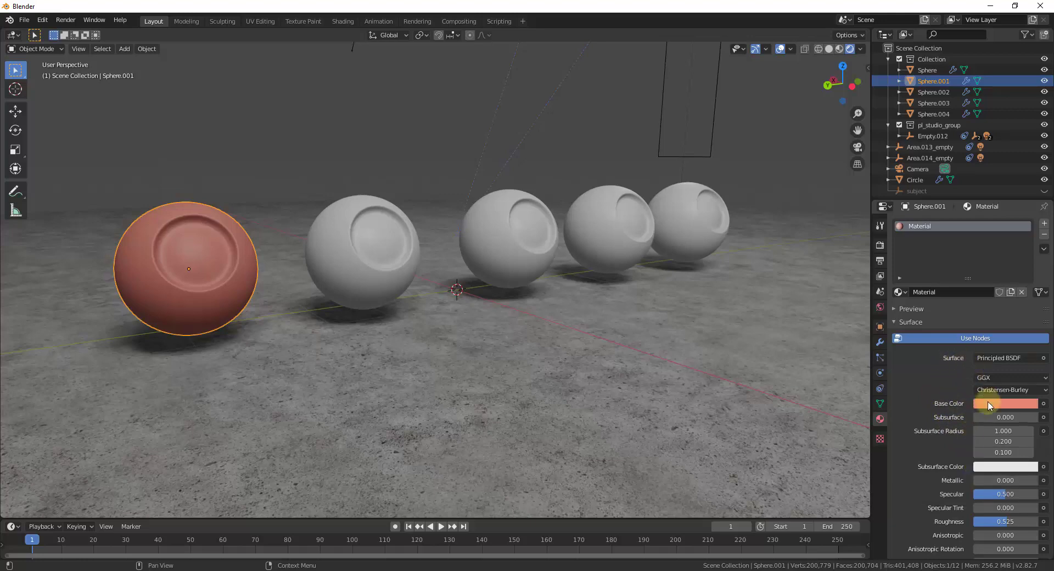
Change the Base Color of Sphere.001's material to blue and darken it slightly.
{"action": "scroll", "coordinate": [989, 403], "scroll_direction": "down", "scroll_amount": 4}
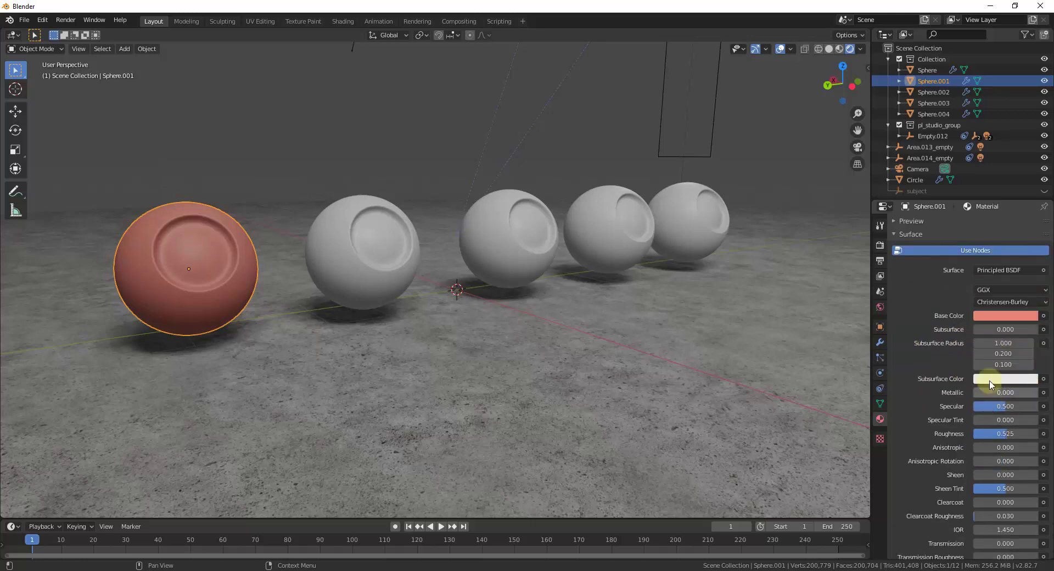
{"action": "left_click", "coordinate": [998, 316]}
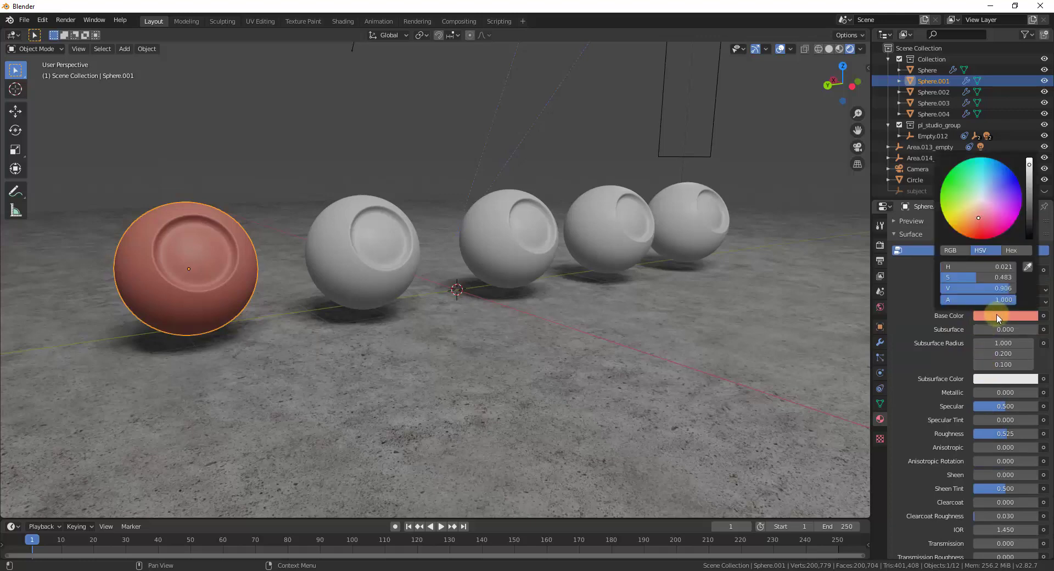
{"action": "mouse_move", "coordinate": [995, 208]}
{"action": "left_mouse_down"}
{"action": "mouse_move", "coordinate": [982, 181]}
{"action": "mouse_move", "coordinate": [1001, 185]}
{"action": "left_mouse_up"}
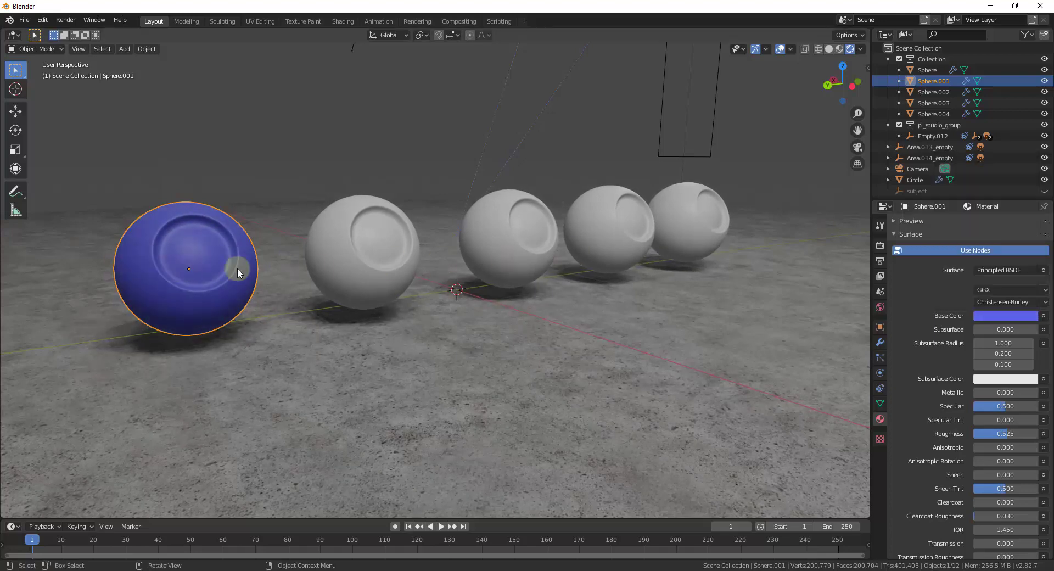
{"action": "left_click", "coordinate": [995, 317]}
{"action": "mouse_move", "coordinate": [1028, 189]}
{"action": "left_mouse_down"}
{"action": "mouse_move", "coordinate": [1029, 160]}
{"action": "mouse_move", "coordinate": [1029, 173]}
{"action": "left_mouse_up"}
Turn Use Nodes off for the material to see its basic settings, and turn it back on.
{"action": "scroll", "coordinate": [937, 363], "scroll_direction": "up", "scroll_amount": 2}
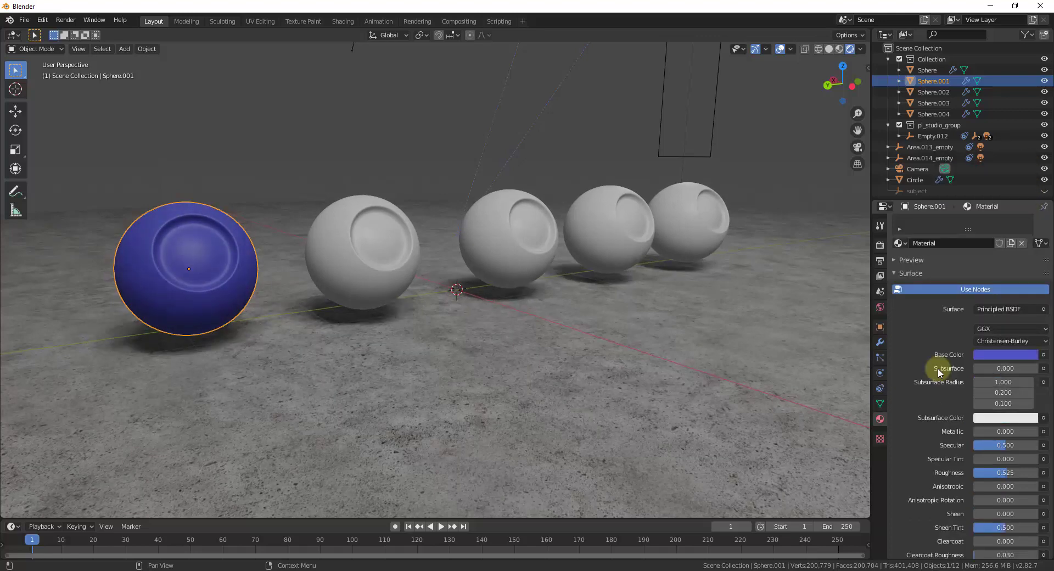
{"action": "left_click", "coordinate": [957, 287]}
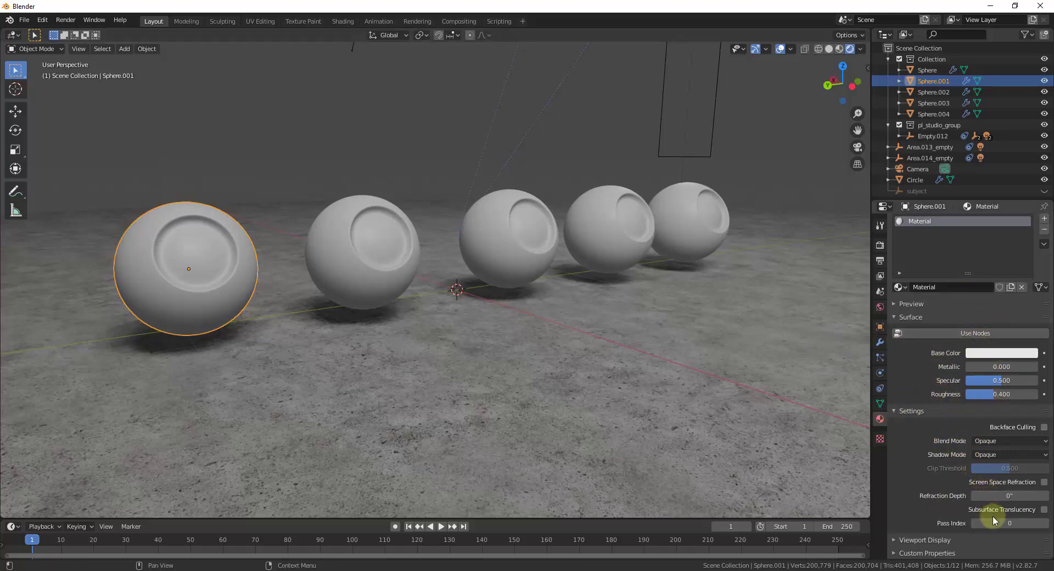
{"action": "left_click", "coordinate": [971, 333]}
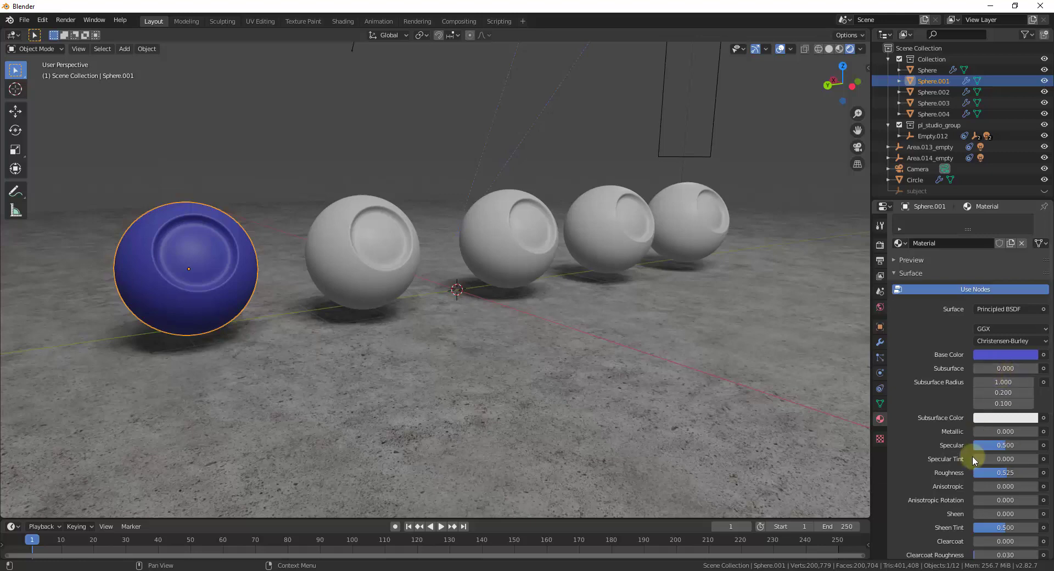
Rename the blue material of Sphere.001 as BlueMaterial.
{"action": "scroll", "coordinate": [980, 472], "scroll_direction": "down", "scroll_amount": 3}
{"action": "scroll", "coordinate": [1005, 356], "scroll_direction": "down", "scroll_amount": 1}
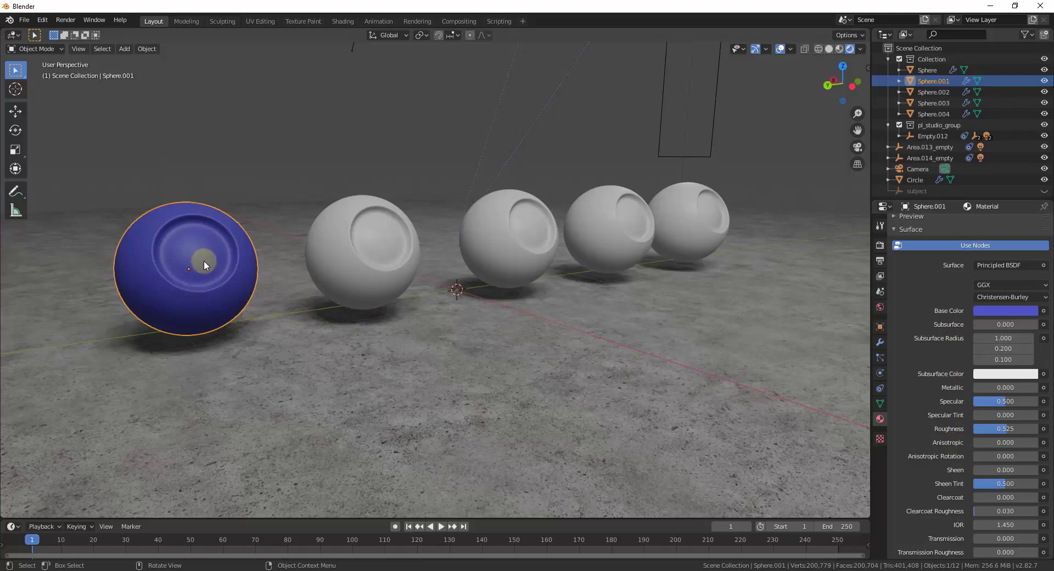
{"action": "scroll", "coordinate": [918, 249], "scroll_direction": "up", "scroll_amount": 4}
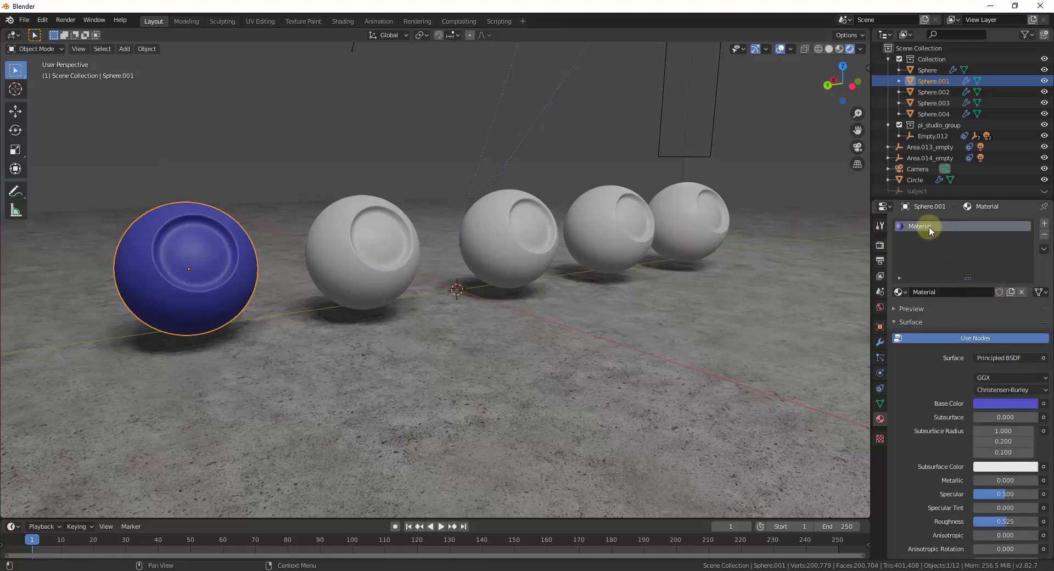
{"action": "left_click", "coordinate": [942, 291]}
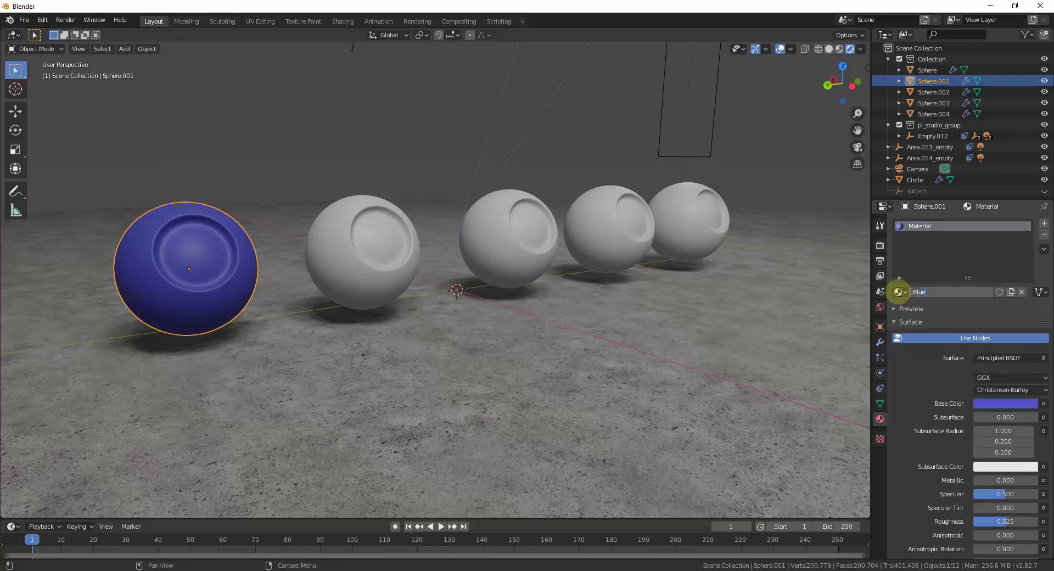
{"action": "type", "text": "BlueMaterial"}
{"action": "key", "text": "Return"}
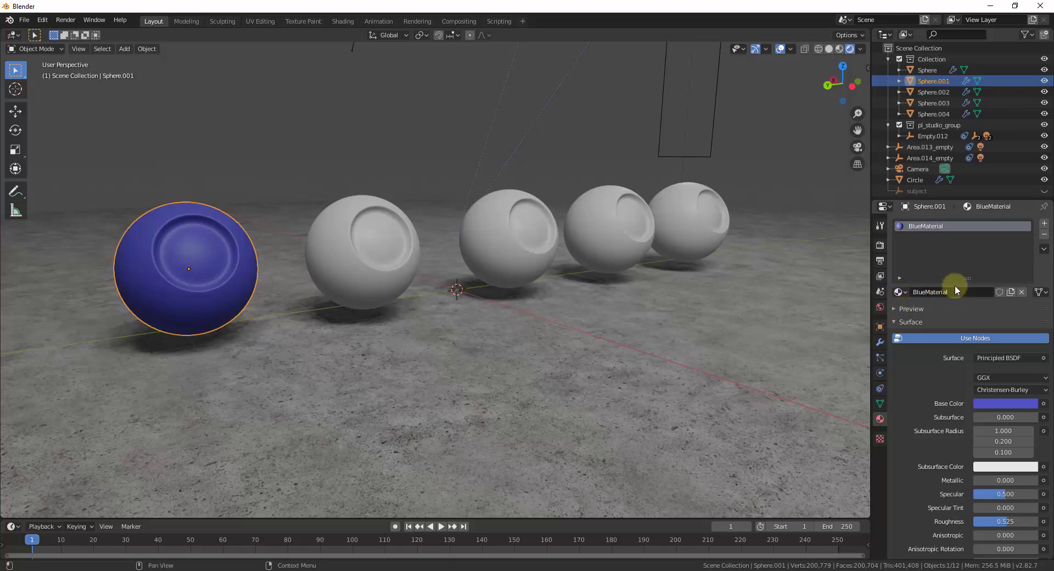
Set the Metallic value of BlueMaterial to 1.000 and inspect the effect on the blue sphere up close.
{"action": "scroll", "coordinate": [955, 286], "scroll_direction": "down", "scroll_amount": 6}
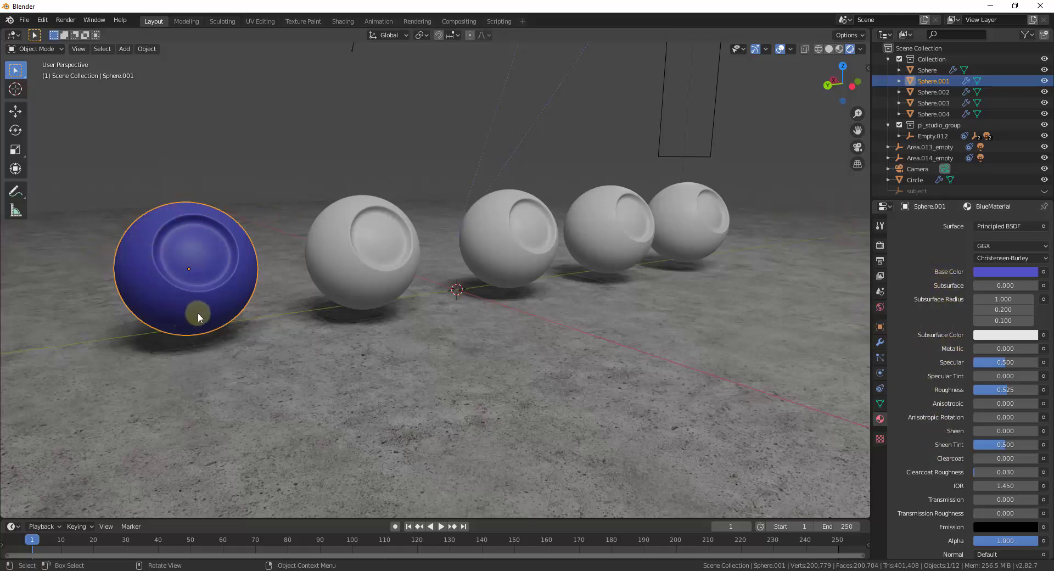
{"action": "left_click_drag", "start_coordinate": [977, 348], "coordinate": [12, 348]}
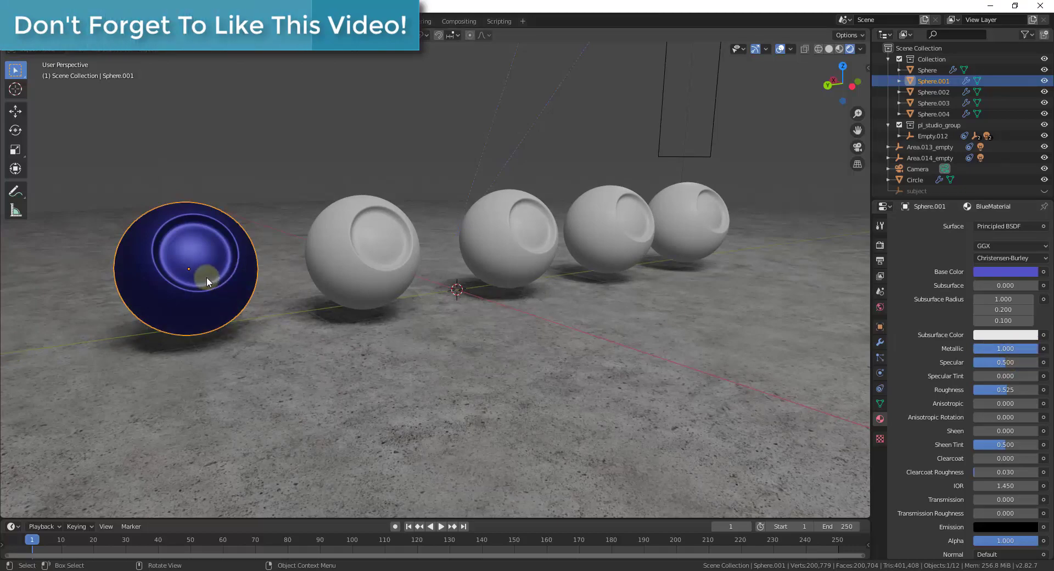
{"action": "key", "text": "KP_Decimal"}
{"action": "scroll", "coordinate": [576, 163], "scroll_direction": "down", "scroll_amount": 4}
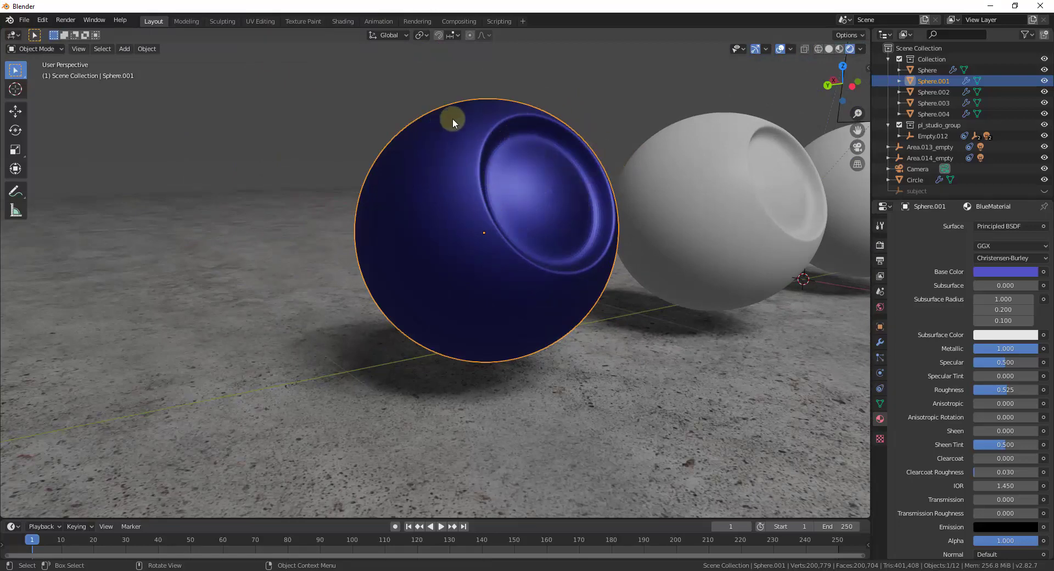
{"action": "middle_click_drag", "start_coordinate": [488, 247], "coordinate": [508, 256]}
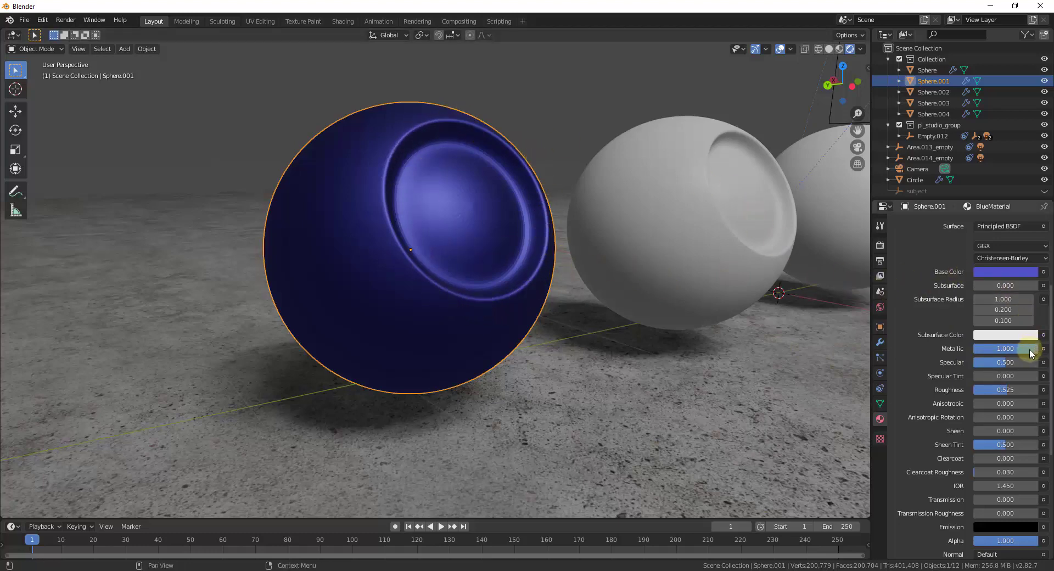
{"action": "mouse_move", "coordinate": [1030, 351]}
{"action": "left_mouse_down"}
{"action": "mouse_move", "coordinate": [926, 351]}
{"action": "mouse_move", "coordinate": [1042, 348]}
{"action": "left_mouse_up"}
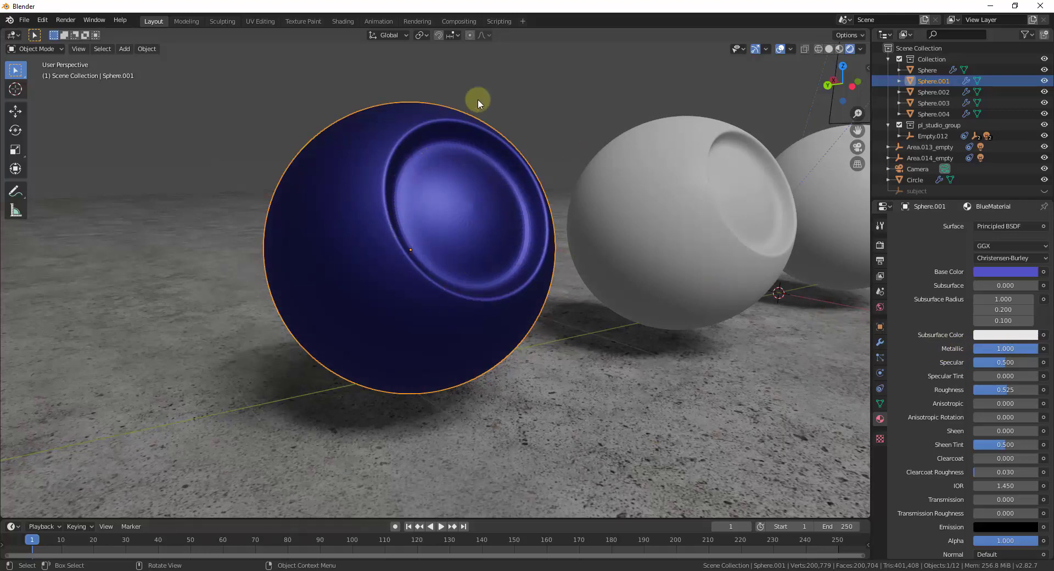
Set the Metallic value of BlueMaterial to 0.000 and check the blue sphere.
{"action": "left_click_drag", "start_coordinate": [1029, 352], "coordinate": [574, 271]}
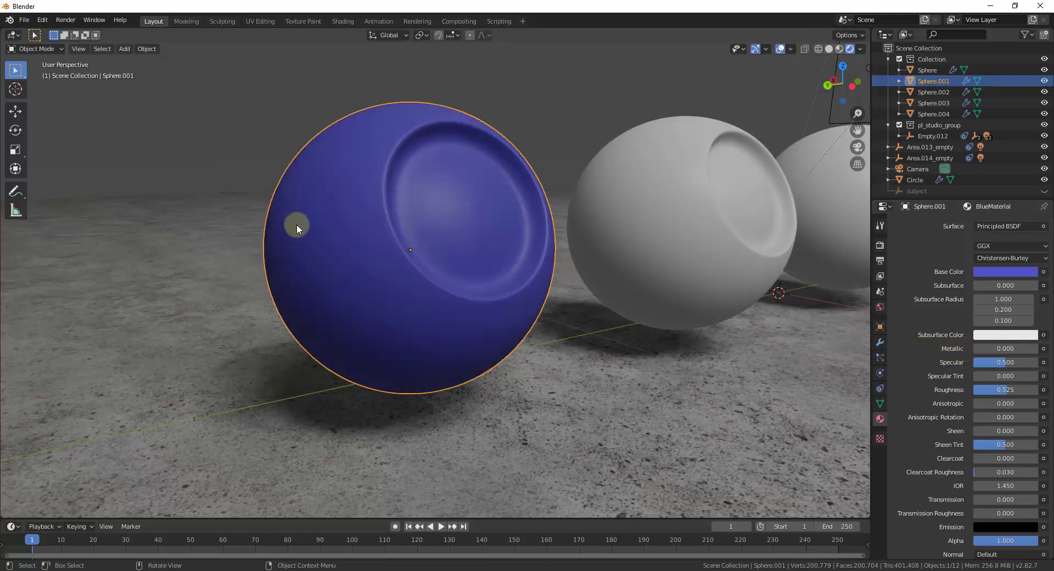
{"action": "middle_click_drag", "start_coordinate": [297, 224], "coordinate": [427, 255]}
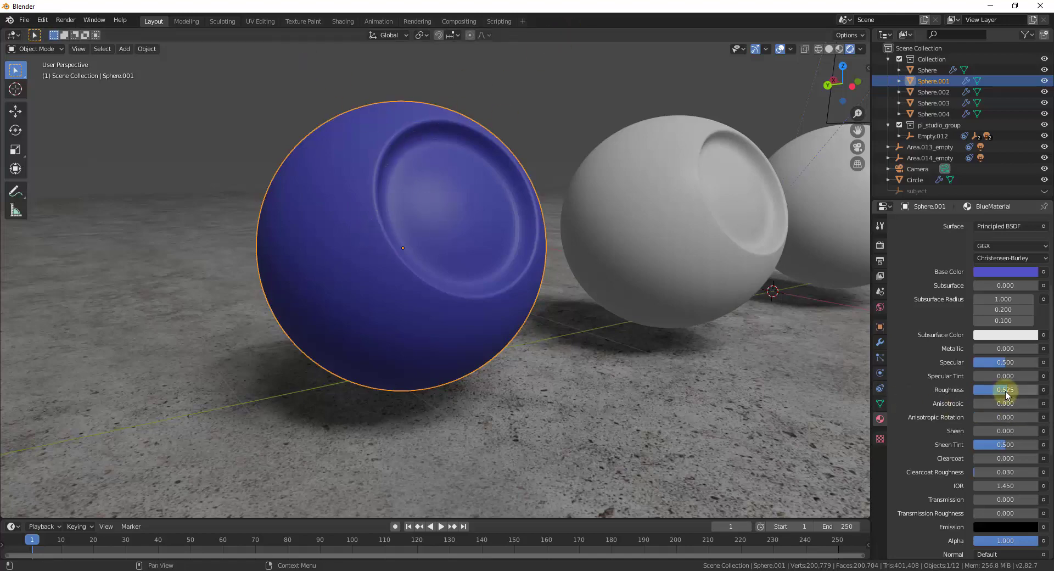
Try Roughness values of 0.000, 0.225 and 1.000 on BlueMaterial and compare the highlights on the sphere.
{"action": "left_click_drag", "start_coordinate": [1007, 395], "coordinate": [966, 393]}
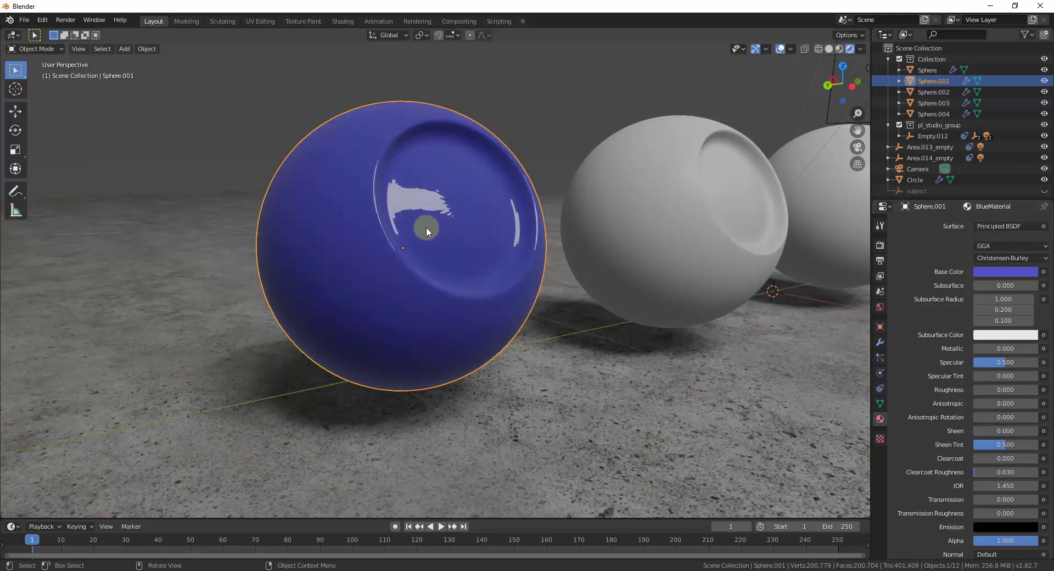
{"action": "middle_click_drag", "start_coordinate": [426, 226], "coordinate": [538, 332]}
{"action": "left_click_drag", "start_coordinate": [984, 387], "coordinate": [1000, 389]}
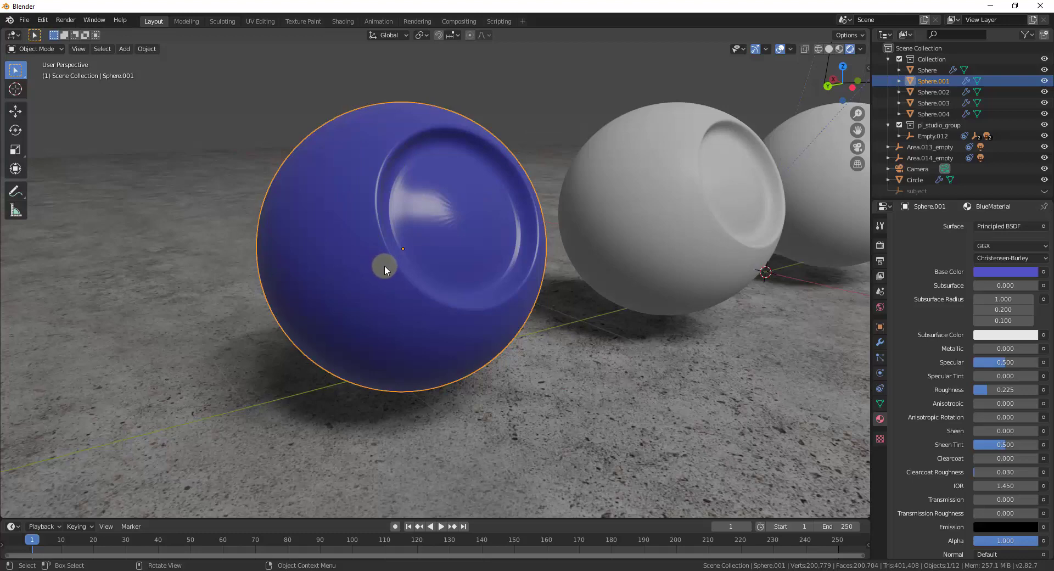
{"action": "left_click_drag", "start_coordinate": [985, 390], "coordinate": [1043, 390]}
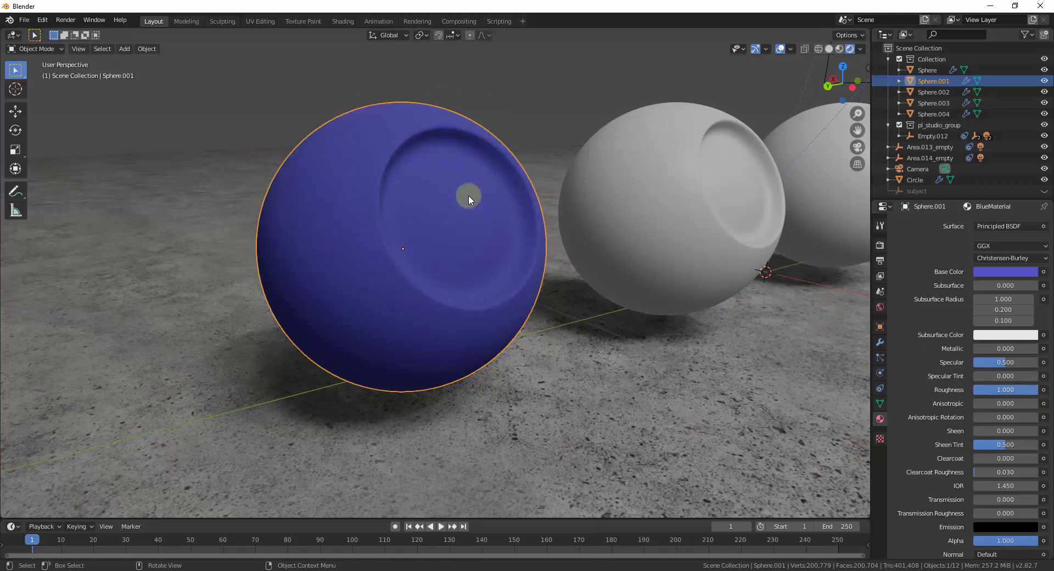
{"action": "middle_click_drag", "start_coordinate": [392, 224], "coordinate": [420, 258]}
{"action": "scroll", "coordinate": [420, 258], "scroll_direction": "up", "scroll_amount": 2}
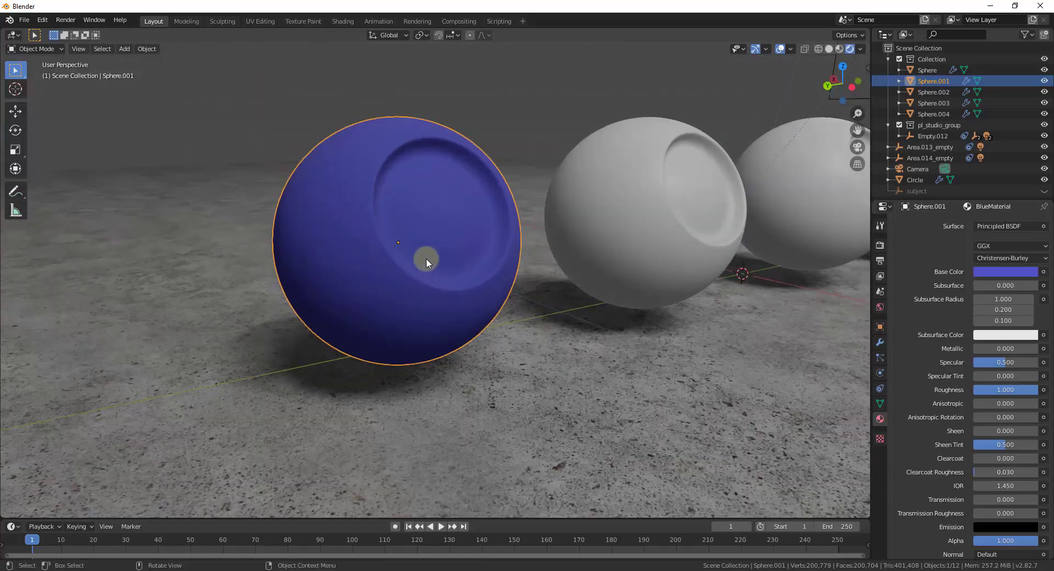
Set the Roughness of BlueMaterial to 0.925 and view the blue sphere beside its neighbours.
{"action": "mouse_move", "coordinate": [1030, 393]}
{"action": "left_mouse_down"}
{"action": "mouse_move", "coordinate": [965, 394]}
{"action": "mouse_move", "coordinate": [1020, 390]}
{"action": "left_mouse_up"}
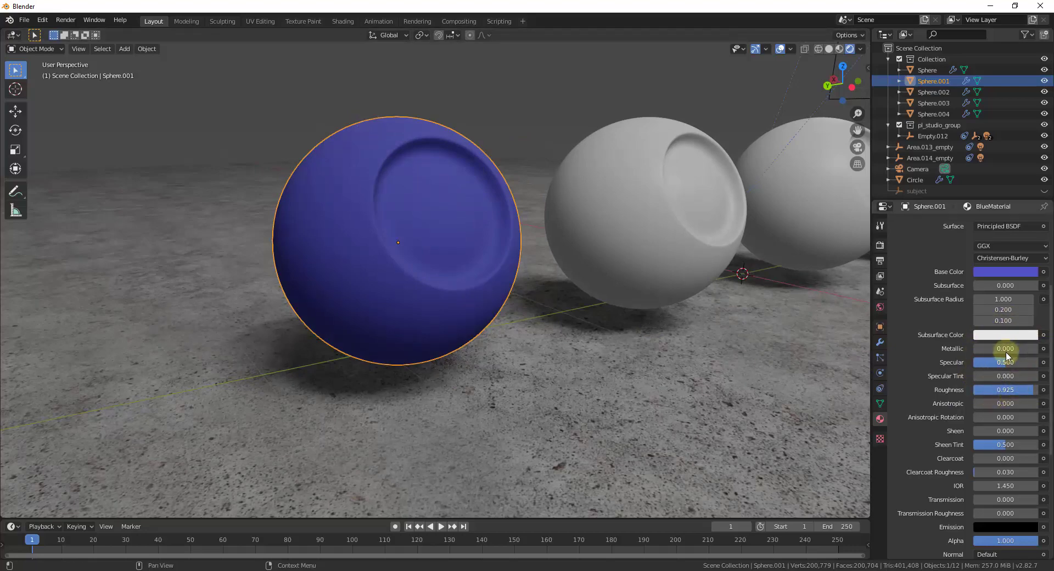
{"action": "scroll", "coordinate": [701, 275], "scroll_direction": "down", "scroll_amount": 3}
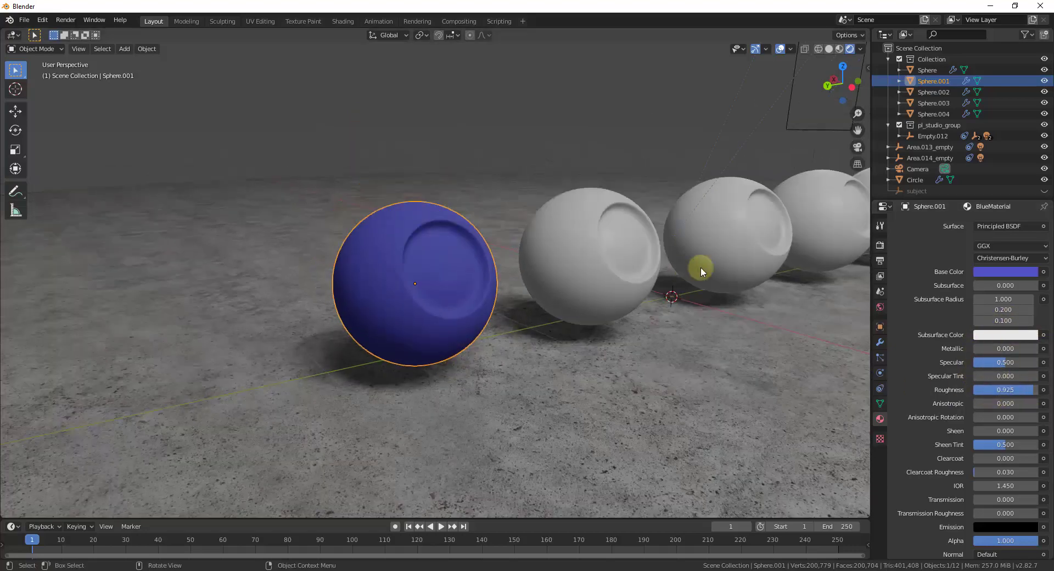
{"action": "scroll", "coordinate": [694, 258], "scroll_direction": "up", "scroll_amount": 5}
{"action": "scroll", "coordinate": [537, 299], "scroll_direction": "down", "scroll_amount": 3}
{"action": "scroll", "coordinate": [537, 299], "scroll_direction": "down", "scroll_amount": 2}
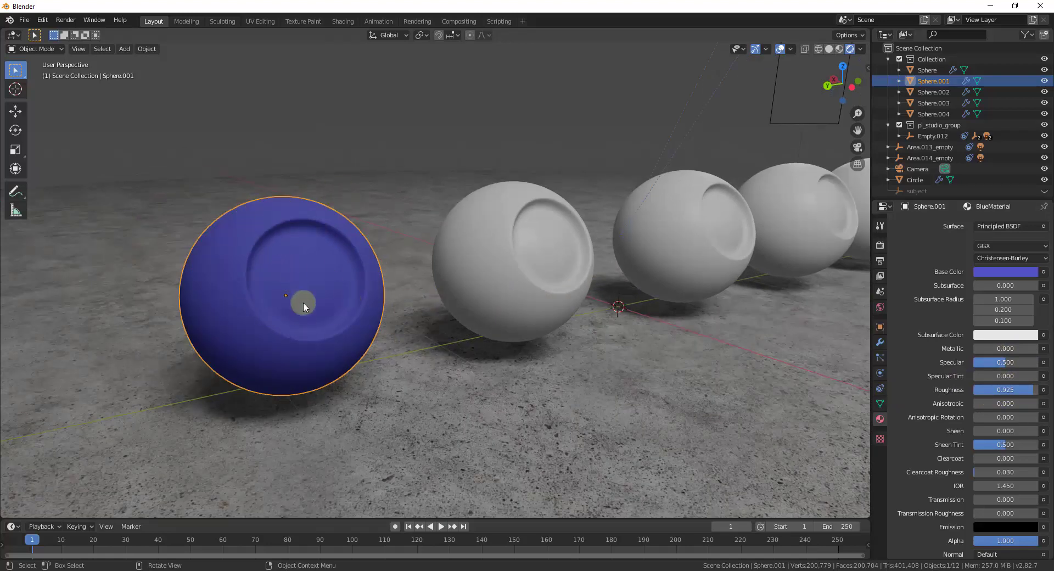
Add a new material to the white sphere next to the blue one and name it RedPlastic.
{"action": "left_click", "coordinate": [538, 270]}
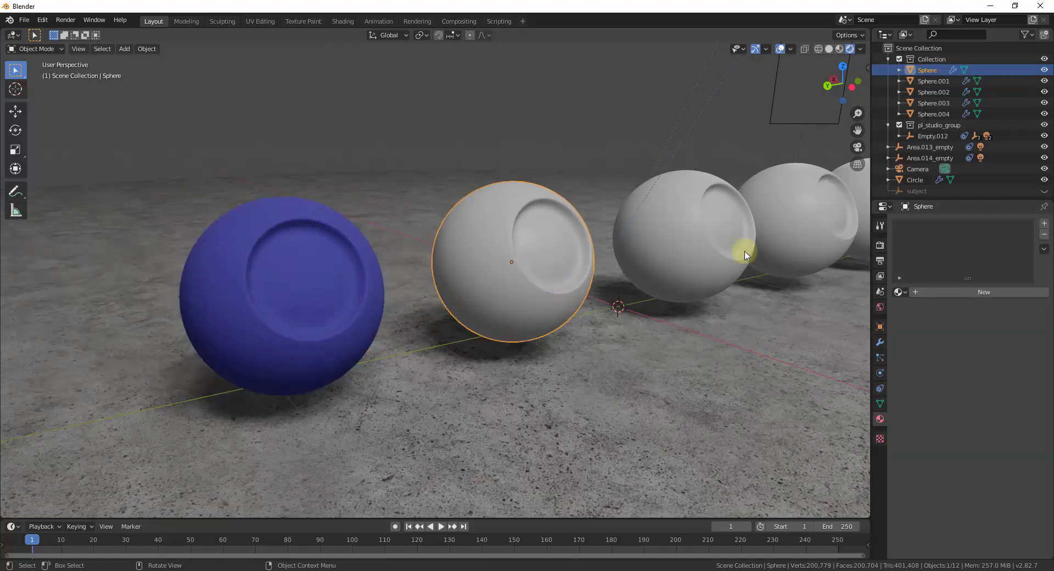
{"action": "left_click", "coordinate": [942, 291]}
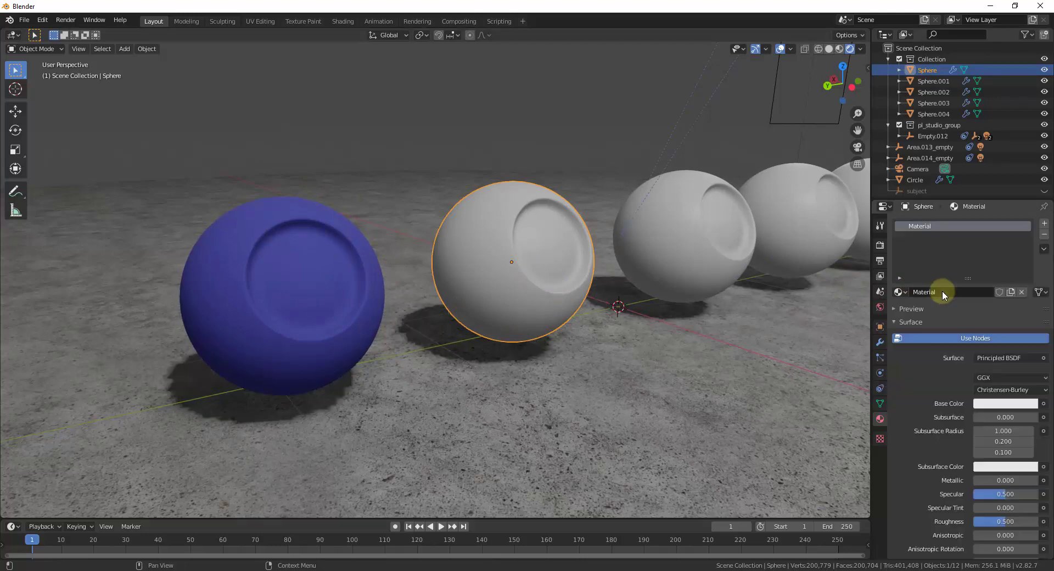
{"action": "left_click", "coordinate": [952, 293]}
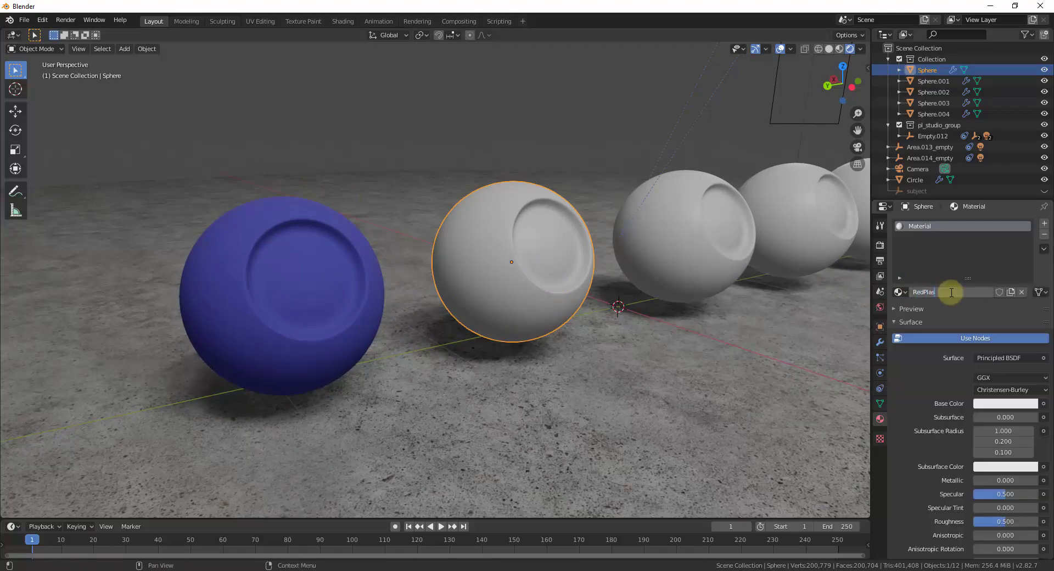
{"action": "key", "text": "Return"}
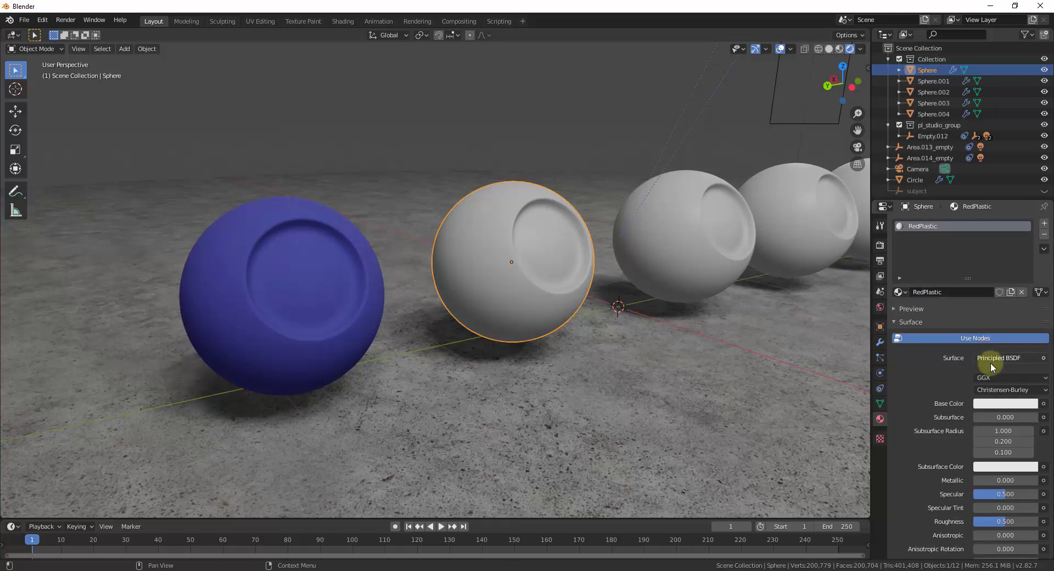
Give RedPlastic a red Base Color and set its Roughness to 0.175.
{"action": "left_click", "coordinate": [1005, 403]}
{"action": "left_click", "coordinate": [981, 320]}
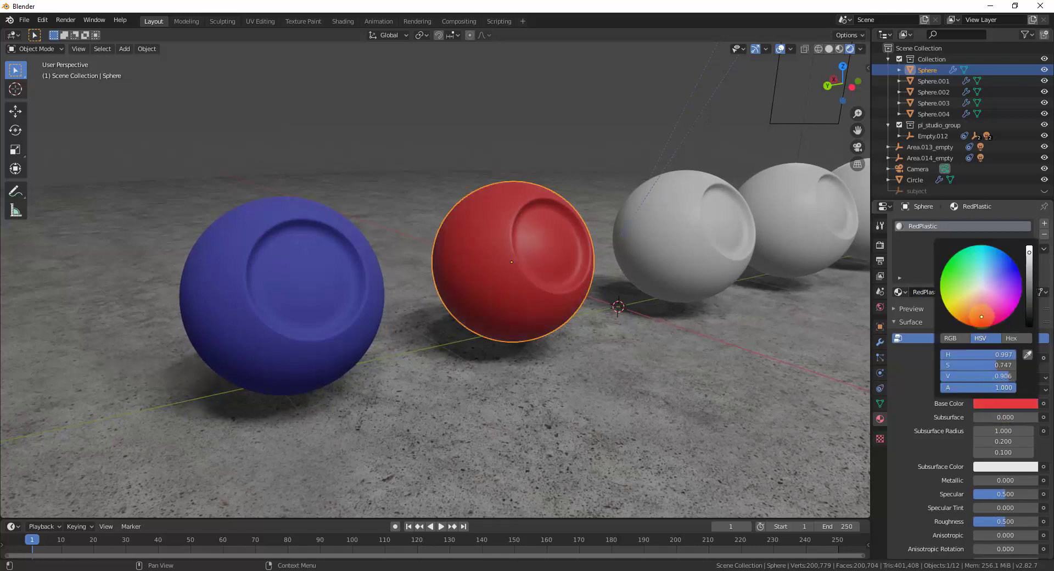
{"action": "scroll", "coordinate": [923, 368], "scroll_direction": "down", "scroll_amount": 5}
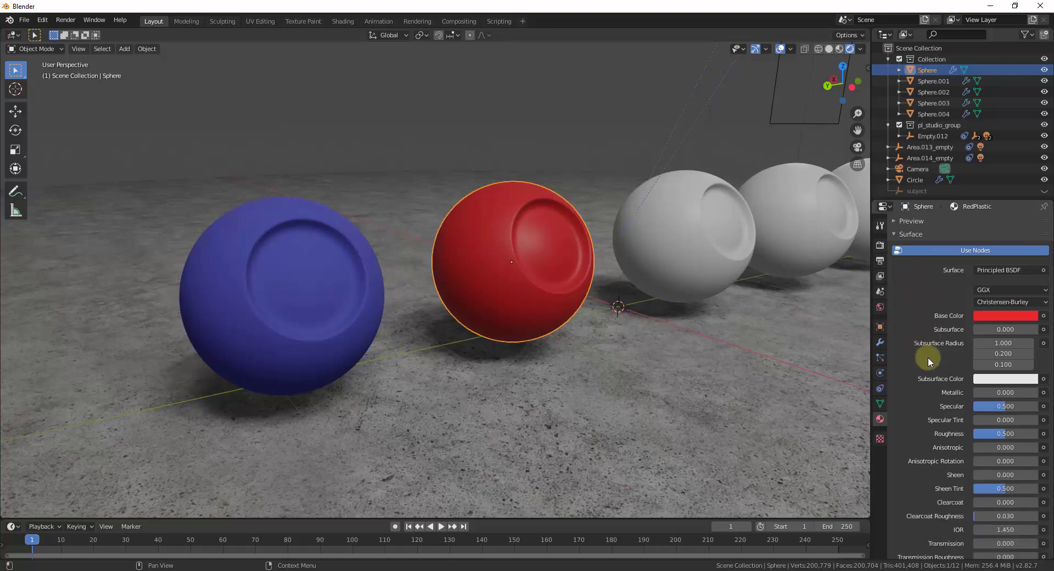
{"action": "left_click_drag", "start_coordinate": [1010, 413], "coordinate": [982, 413]}
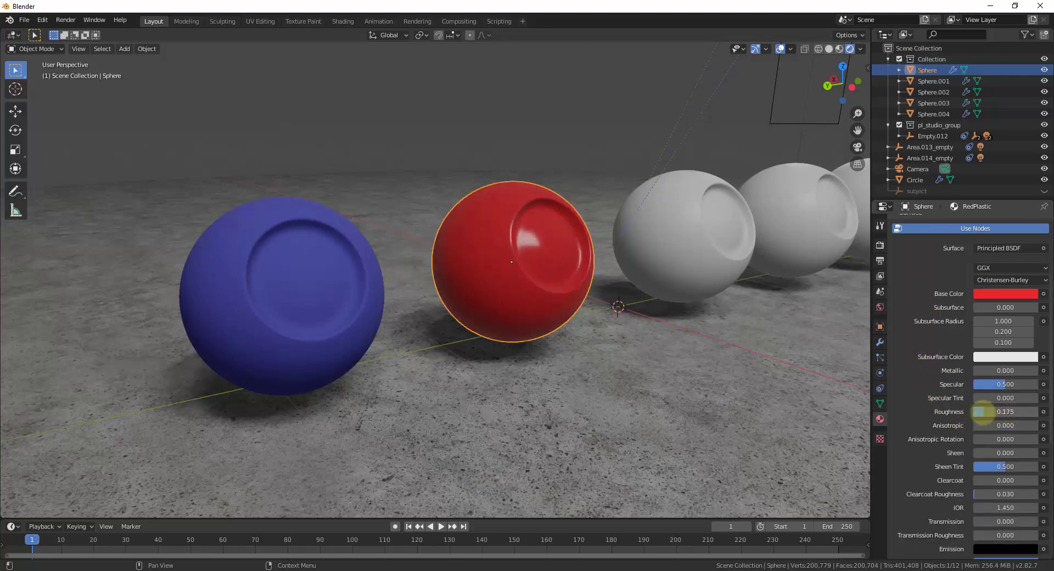
{"action": "middle_click_drag", "start_coordinate": [612, 251], "coordinate": [576, 220], "text": "ctrl"}
{"action": "scroll", "coordinate": [923, 439], "scroll_direction": "down", "scroll_amount": 4}
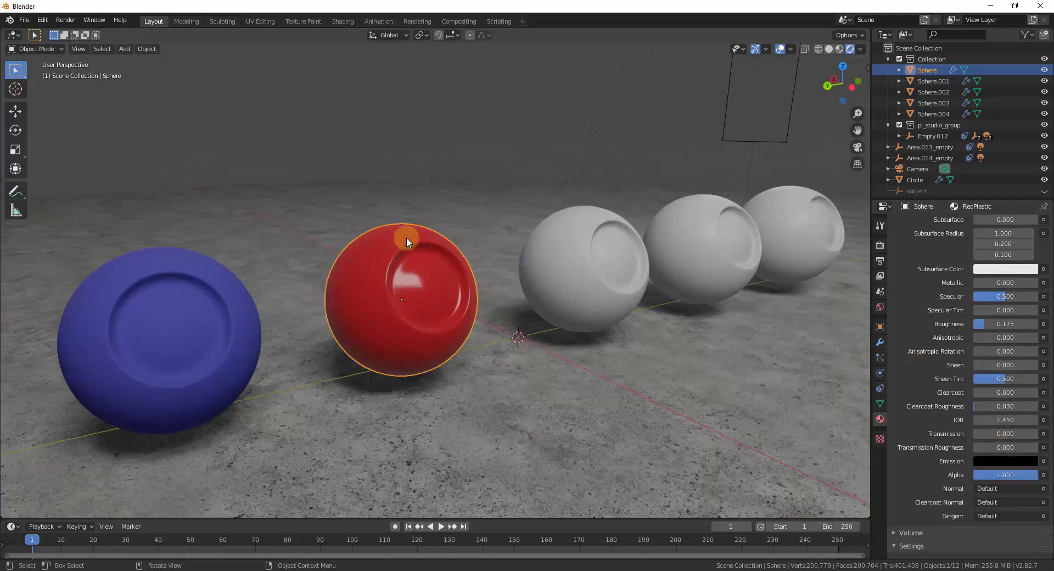
Select Sphere.002 beside the red sphere and switch to the Shading workspace with the viewport sidebar hidden.
{"action": "left_click", "coordinate": [466, 282]}
{"action": "scroll", "coordinate": [453, 278], "scroll_direction": "down", "scroll_amount": 5}
{"action": "scroll", "coordinate": [647, 261], "scroll_direction": "up", "scroll_amount": 4}
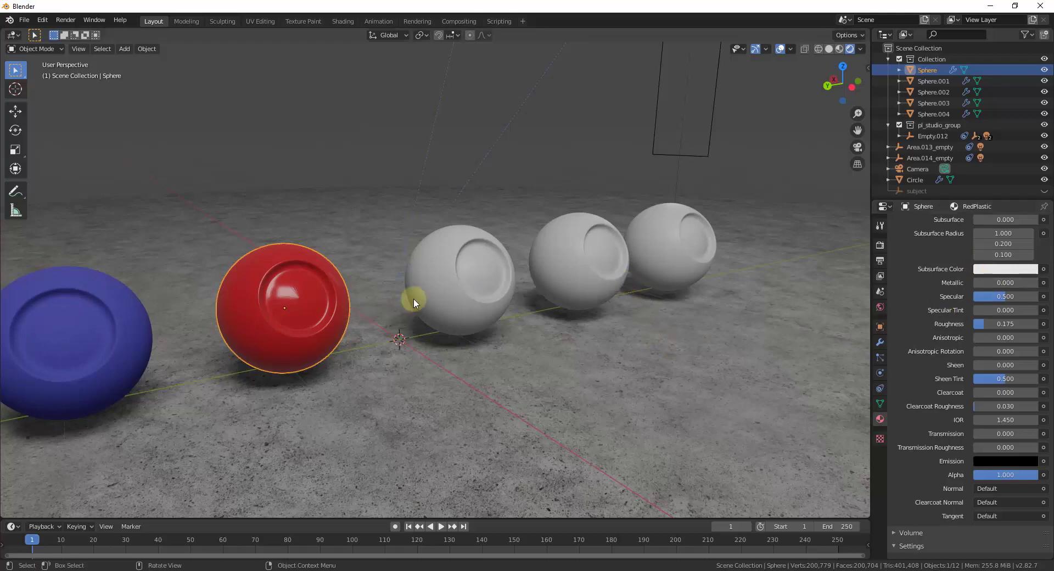
{"action": "left_click", "coordinate": [483, 277]}
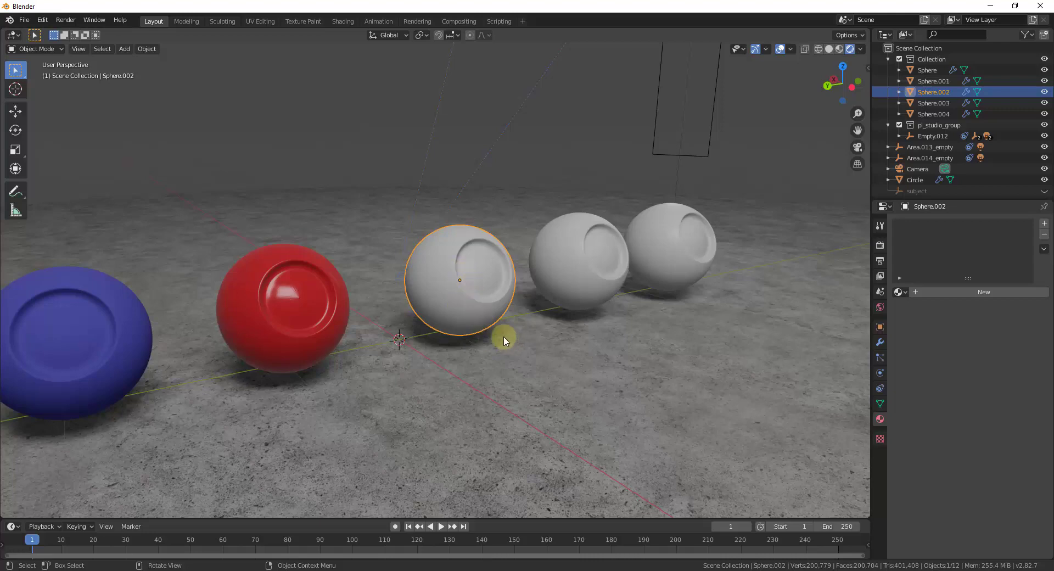
{"action": "left_click", "coordinate": [342, 22]}
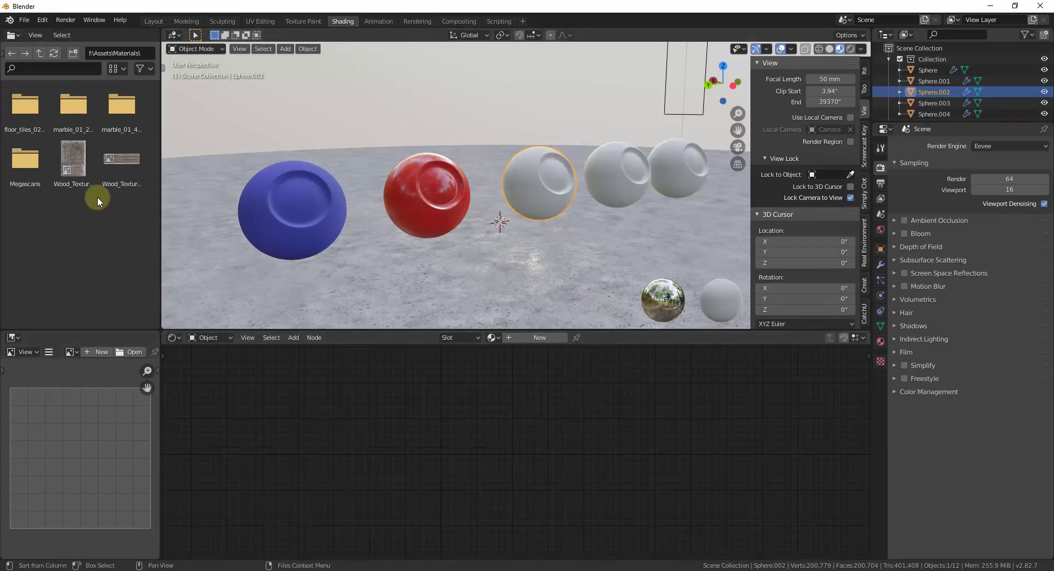
{"action": "key", "text": "n"}
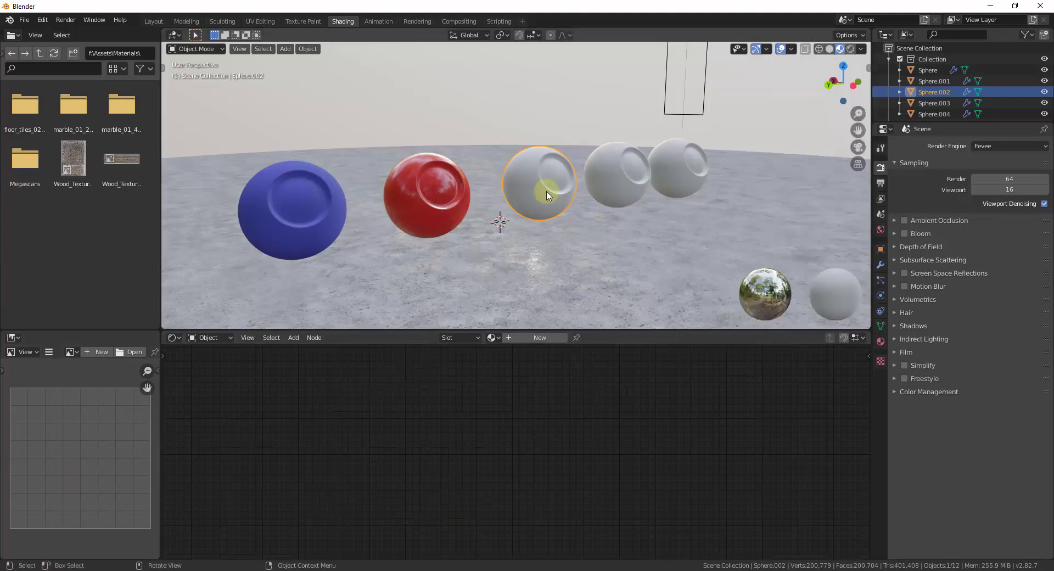
Create a new material for Sphere.002 in its material properties.
{"action": "left_click", "coordinate": [547, 196]}
{"action": "left_click", "coordinate": [881, 341]}
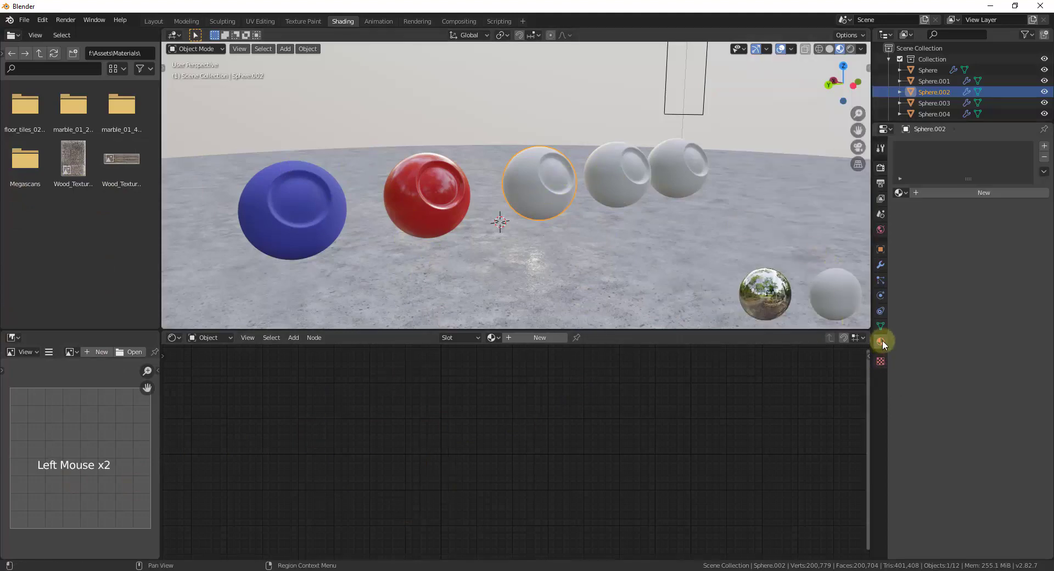
{"action": "left_click", "coordinate": [945, 190]}
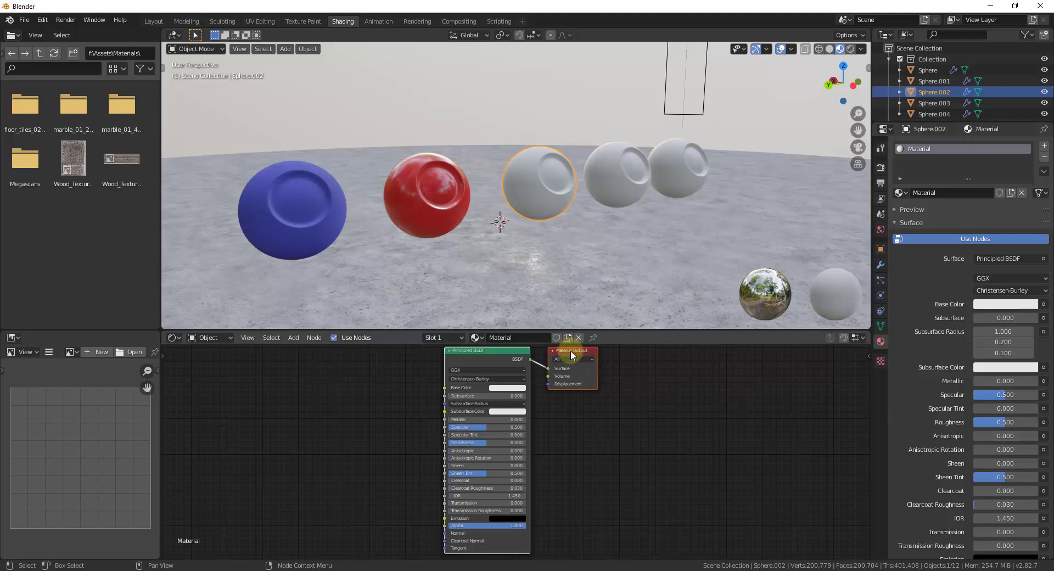
Rearrange the new material's Principled BSDF and Material Output nodes so they sit well apart from each other.
{"action": "left_click_drag", "start_coordinate": [566, 350], "coordinate": [689, 391]}
{"action": "scroll", "coordinate": [742, 387], "scroll_direction": "up", "scroll_amount": 6}
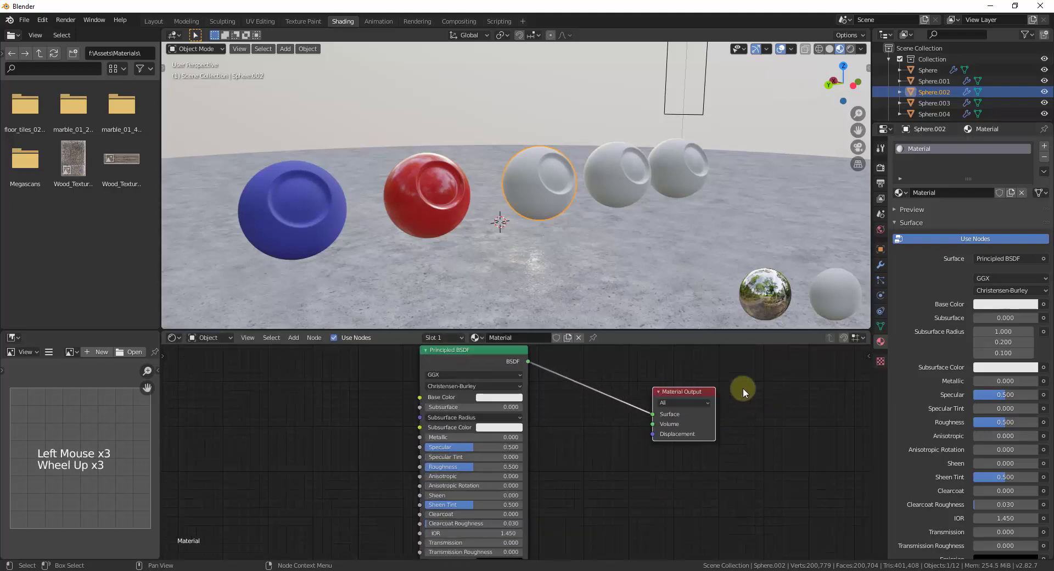
{"action": "scroll", "coordinate": [652, 387], "scroll_direction": "down", "scroll_amount": 3}
{"action": "scroll", "coordinate": [445, 398], "scroll_direction": "down", "scroll_amount": 3}
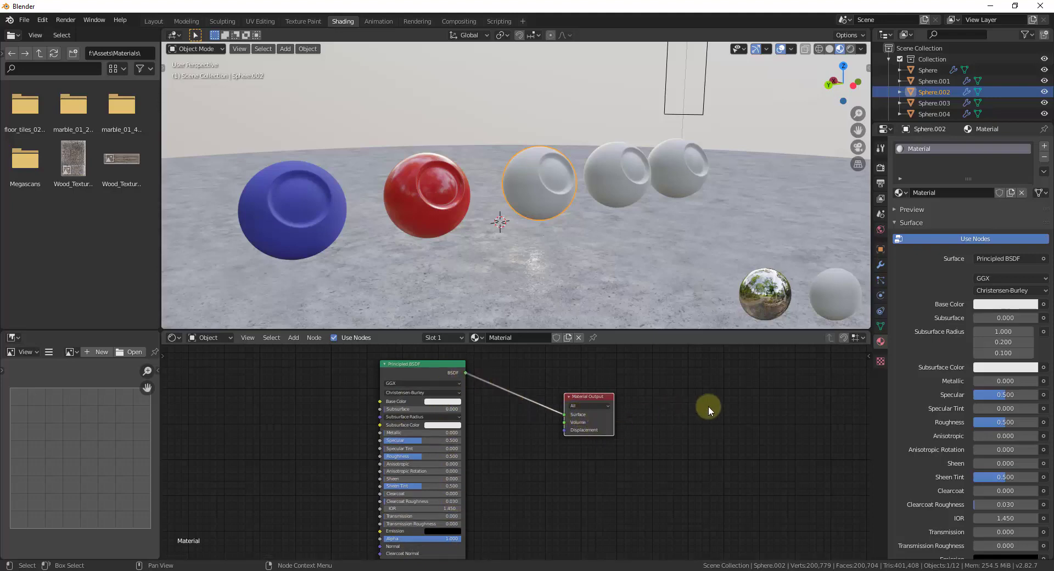
{"action": "scroll", "coordinate": [708, 406], "scroll_direction": "down", "scroll_amount": 1}
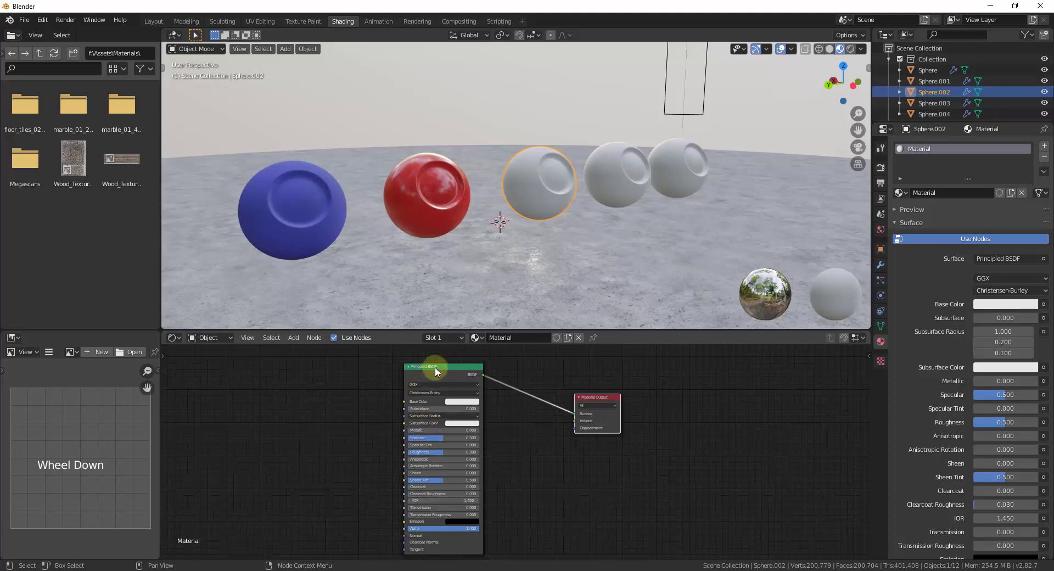
{"action": "left_click_drag", "start_coordinate": [435, 367], "coordinate": [477, 366]}
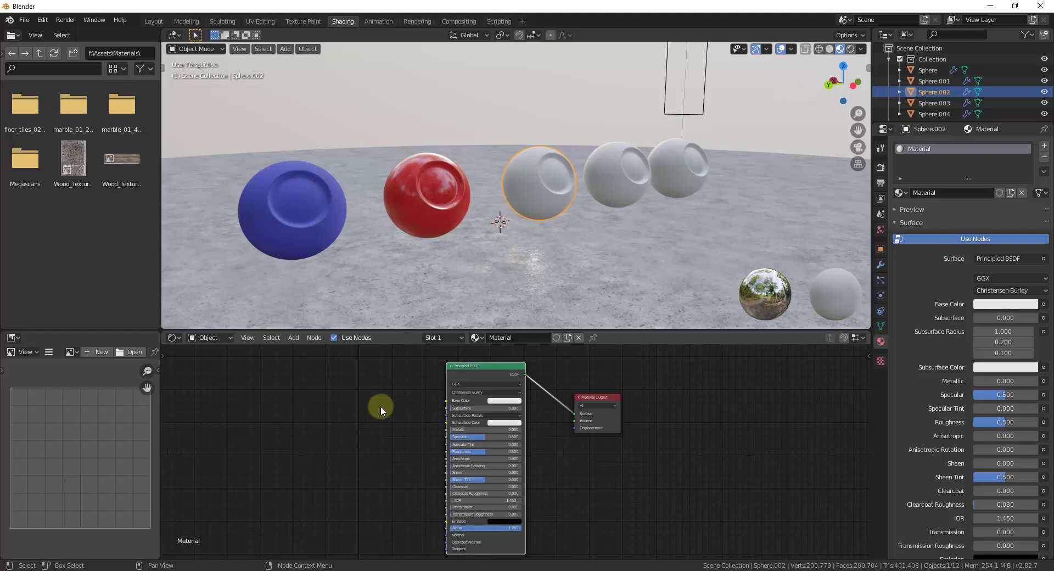
{"action": "left_click_drag", "start_coordinate": [606, 398], "coordinate": [731, 403]}
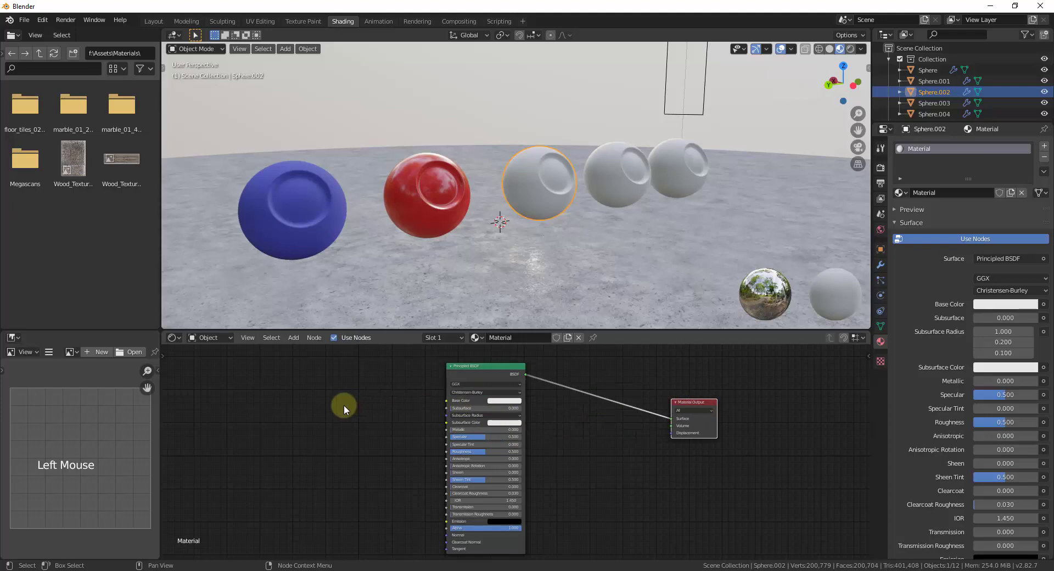
Look through the categories of nodes that can be added, including Input, Output, Texture, Color and Vector.
{"action": "left_click", "coordinate": [376, 416]}
{"action": "key", "text": "shift+a"}
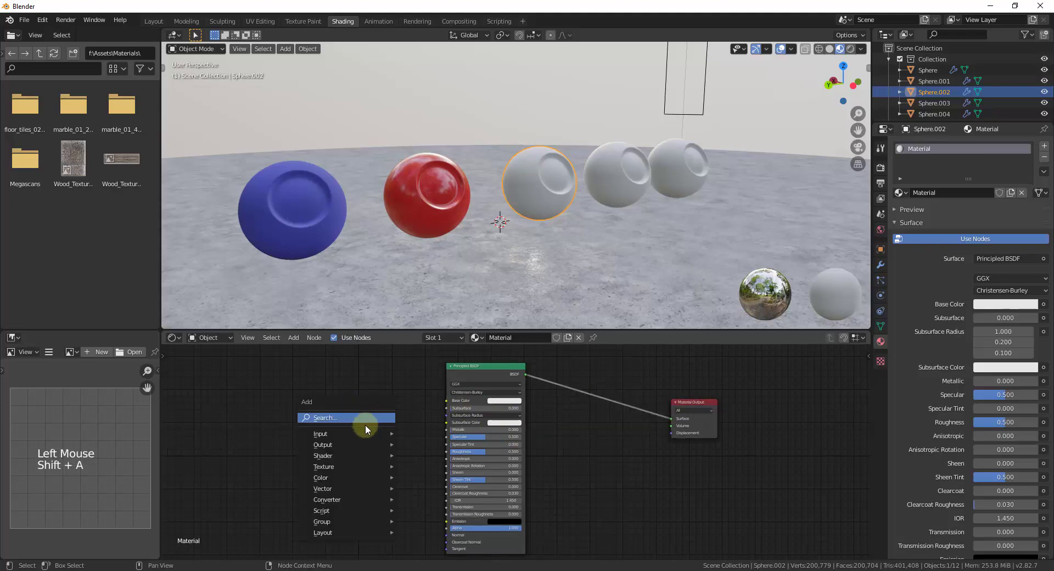
{"action": "mouse_move", "coordinate": [354, 433]}
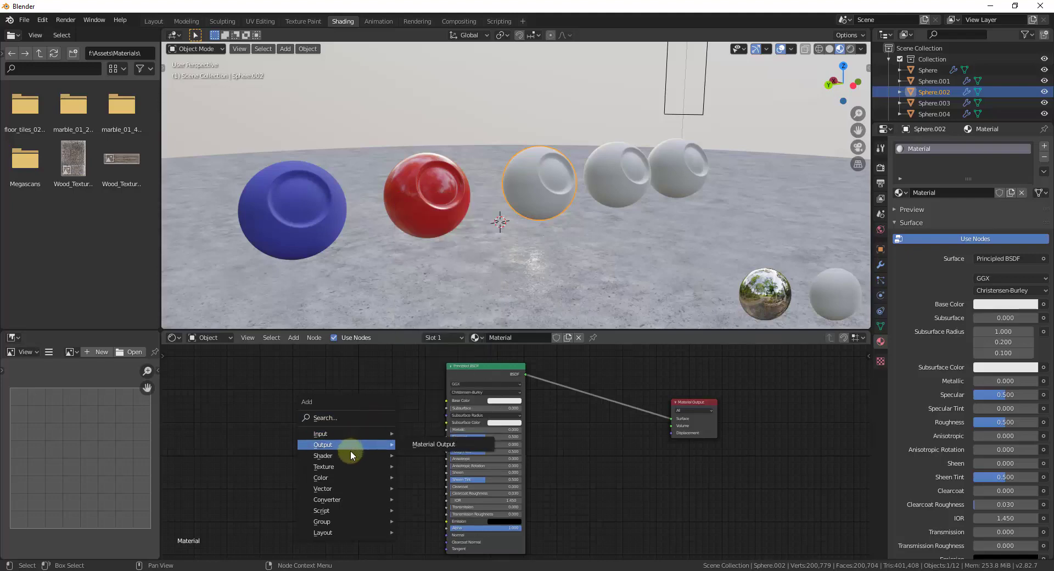
{"action": "mouse_move", "coordinate": [352, 466]}
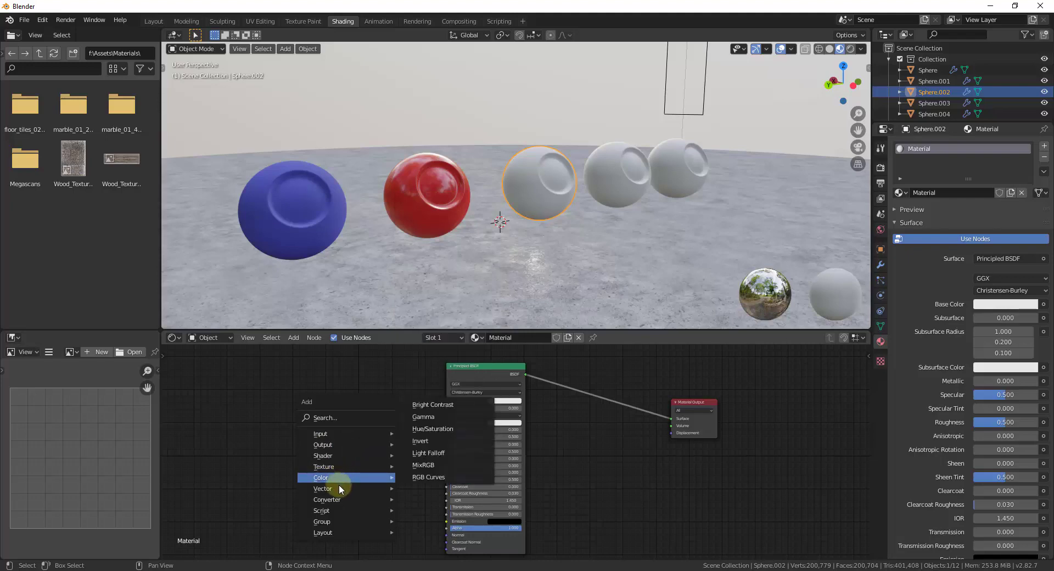
{"action": "mouse_move", "coordinate": [339, 485]}
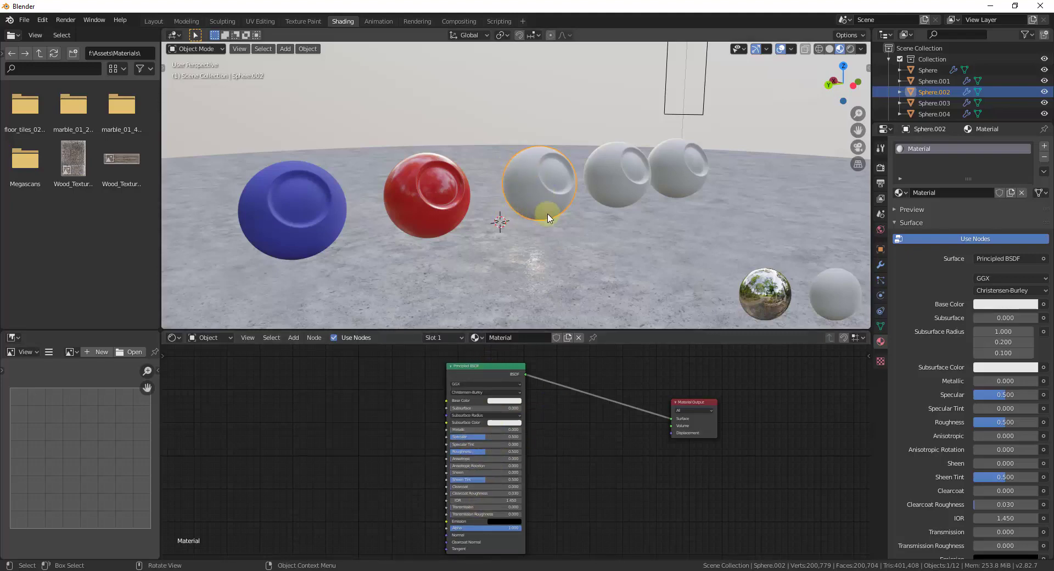
Examine Sphere.002 up close in the Shading workspace's material preview.
{"action": "scroll", "coordinate": [569, 156], "scroll_direction": "up", "scroll_amount": 3}
{"action": "scroll", "coordinate": [571, 155], "scroll_direction": "down", "scroll_amount": 1}
{"action": "scroll", "coordinate": [566, 157], "scroll_direction": "down", "scroll_amount": 1}
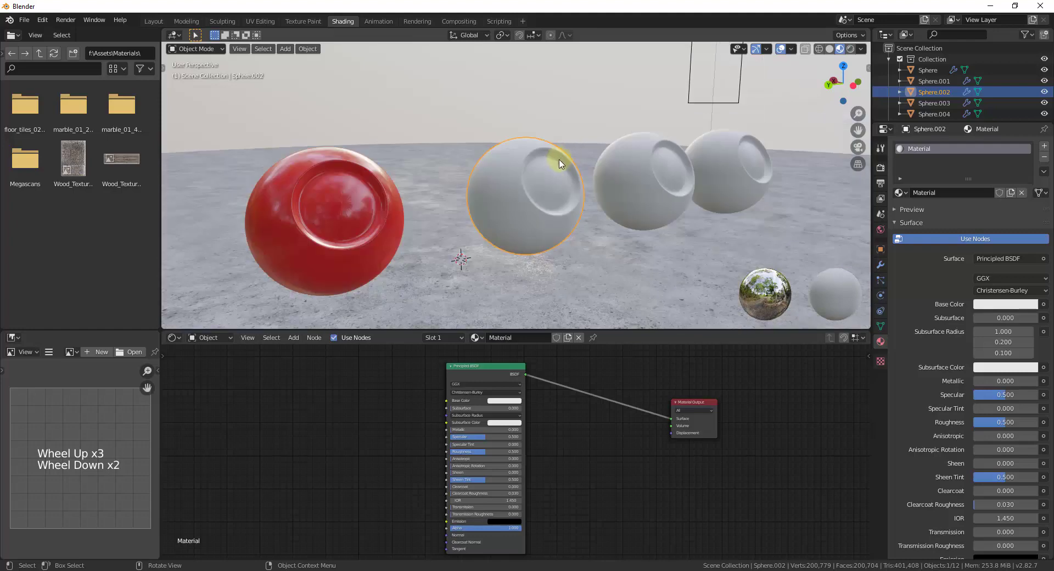
{"action": "middle_click_drag", "start_coordinate": [558, 159], "coordinate": [549, 211]}
{"action": "scroll", "coordinate": [549, 211], "scroll_direction": "up", "scroll_amount": 3}
{"action": "scroll", "coordinate": [571, 218], "scroll_direction": "up", "scroll_amount": 1}
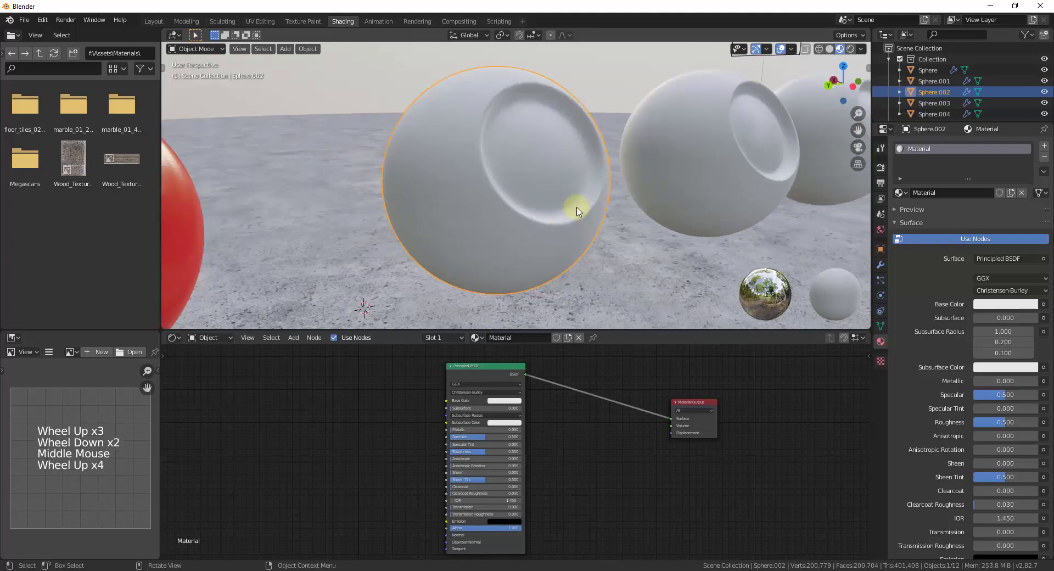
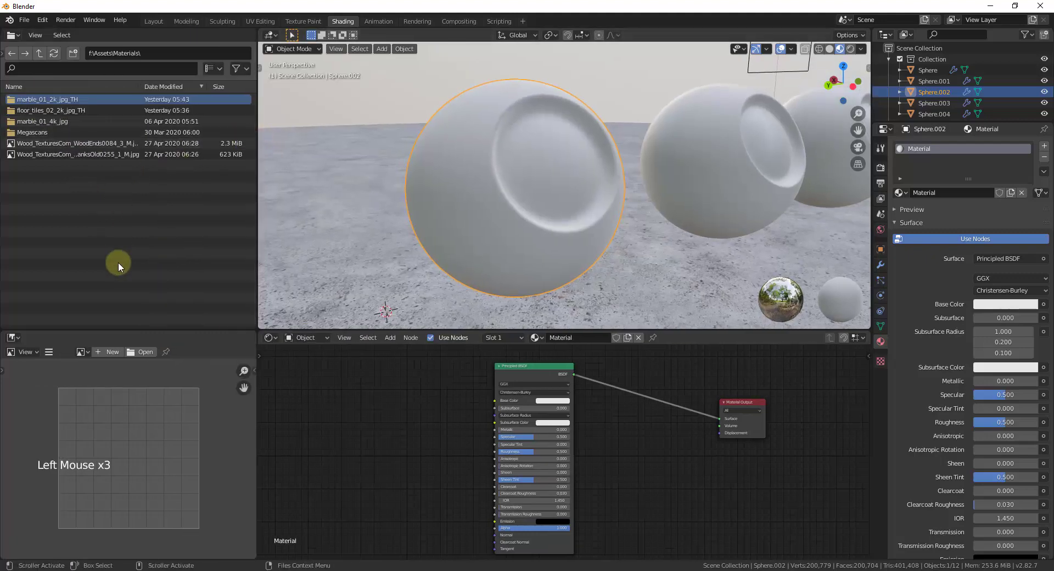
Open the marble_01_4k_jpg texture folder in the Shading workspace's file browser.
{"action": "left_click", "coordinate": [75, 122]}
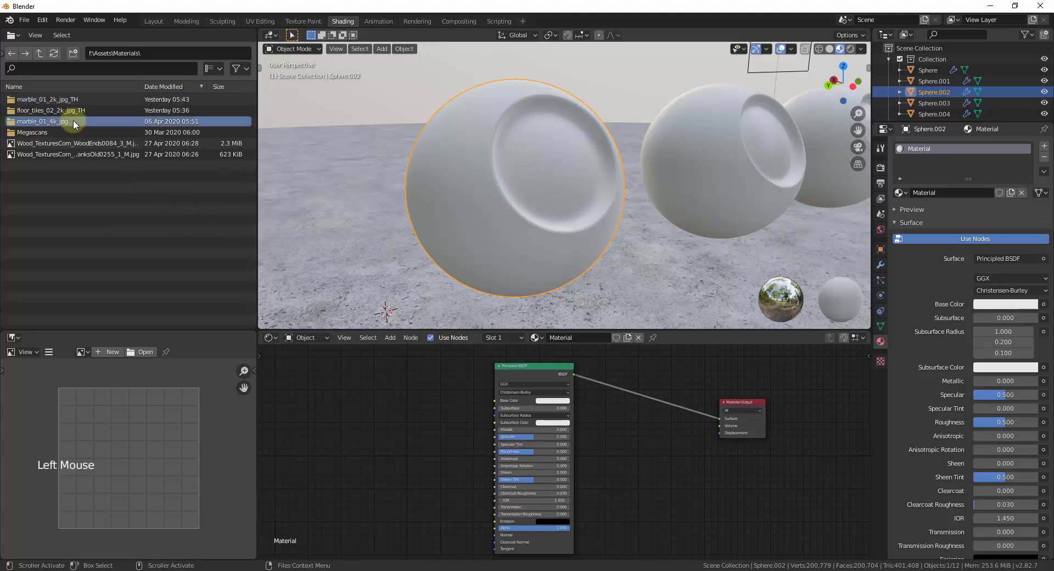
{"action": "left_click", "coordinate": [73, 120]}
{"action": "double_click", "coordinate": [73, 119]}
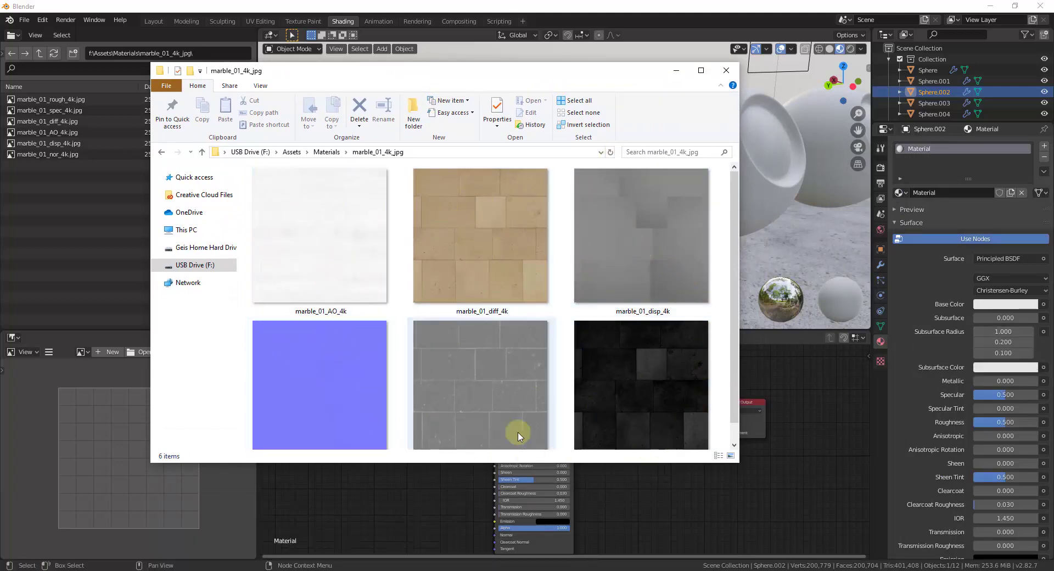
Switch to File Explorer and look over the marble texture map thumbnails, starting with marble_01_diff_4k.
{"action": "left_click", "coordinate": [493, 262]}
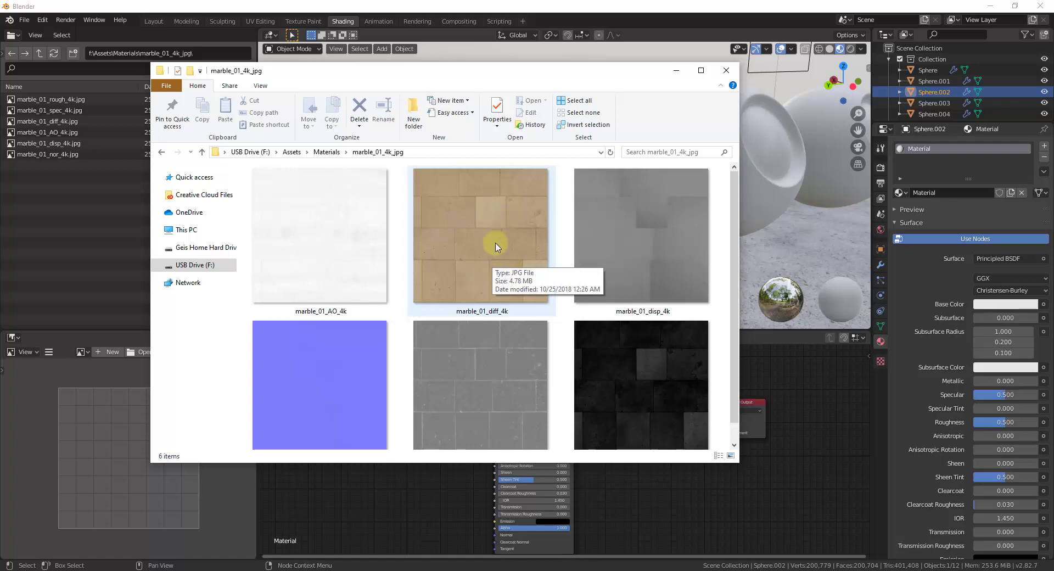
{"action": "left_click_drag", "start_coordinate": [594, 78], "coordinate": [703, 104]}
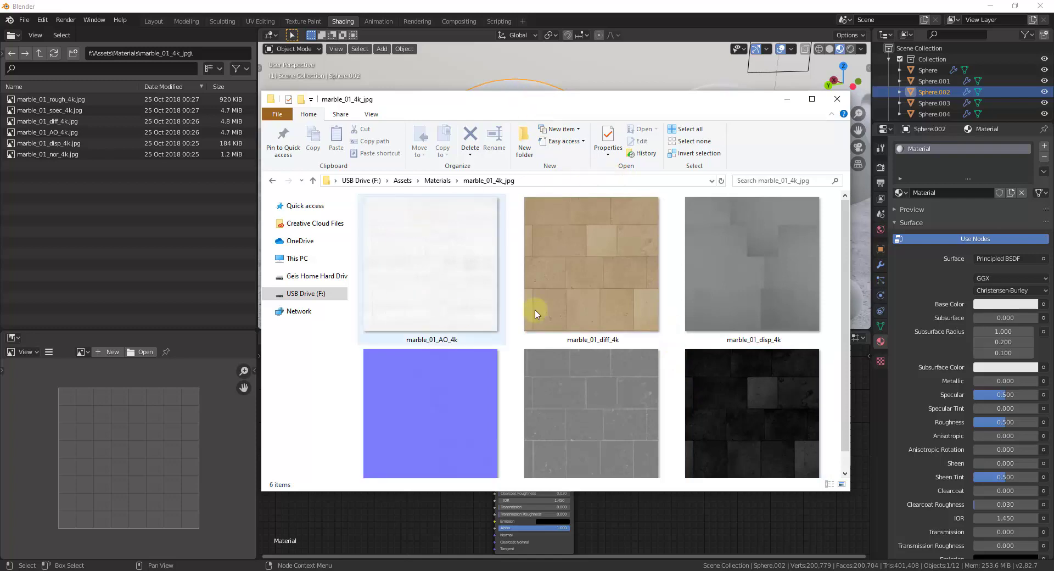
{"action": "left_click_drag", "start_coordinate": [578, 294], "coordinate": [472, 387]}
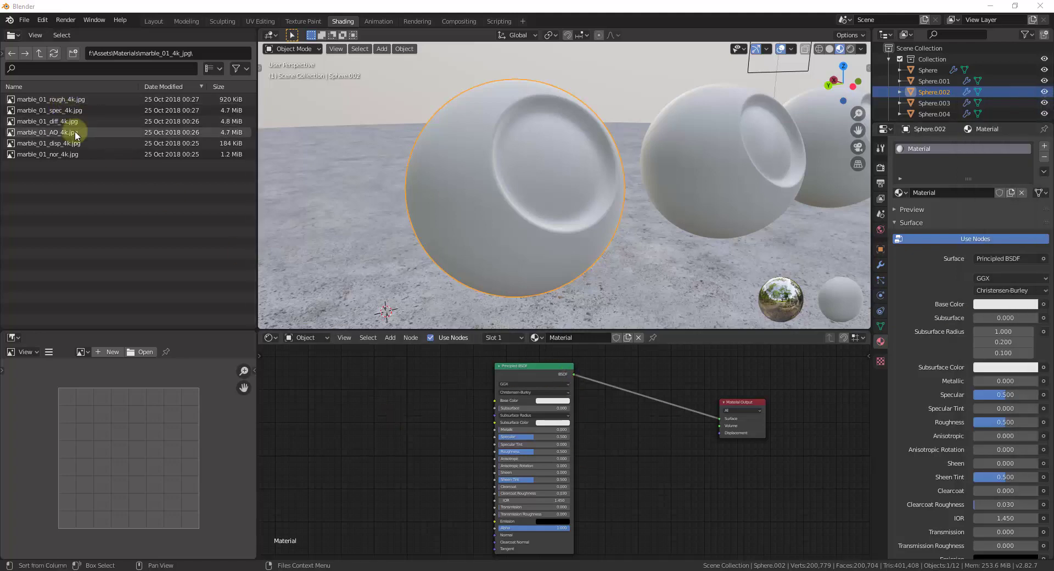
Bring marble_01_diff_4k.jpg from the file browser into the node editor as an image texture node beside Principled BSDF.
{"action": "left_click_drag", "start_coordinate": [63, 121], "coordinate": [357, 373]}
{"action": "double_click", "coordinate": [11, 124]}
Try adding an empty Image Texture node below the marble texture node by searching for "image", and delete it.
{"action": "left_click", "coordinate": [429, 491]}
{"action": "key", "text": "shift+a"}
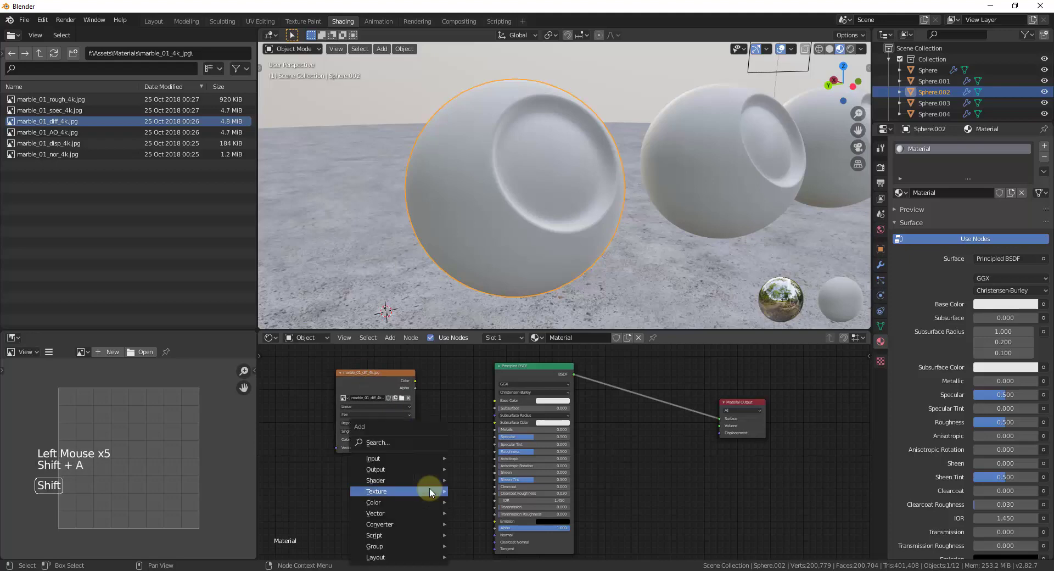
{"action": "left_click", "coordinate": [401, 445]}
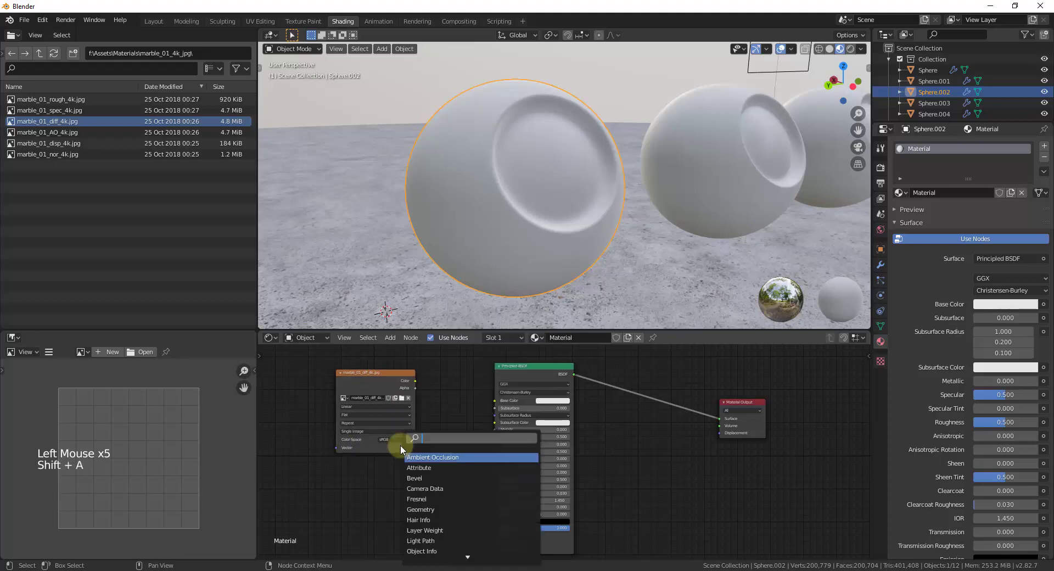
{"action": "type", "text": "image"}
{"action": "key", "text": "Return"}
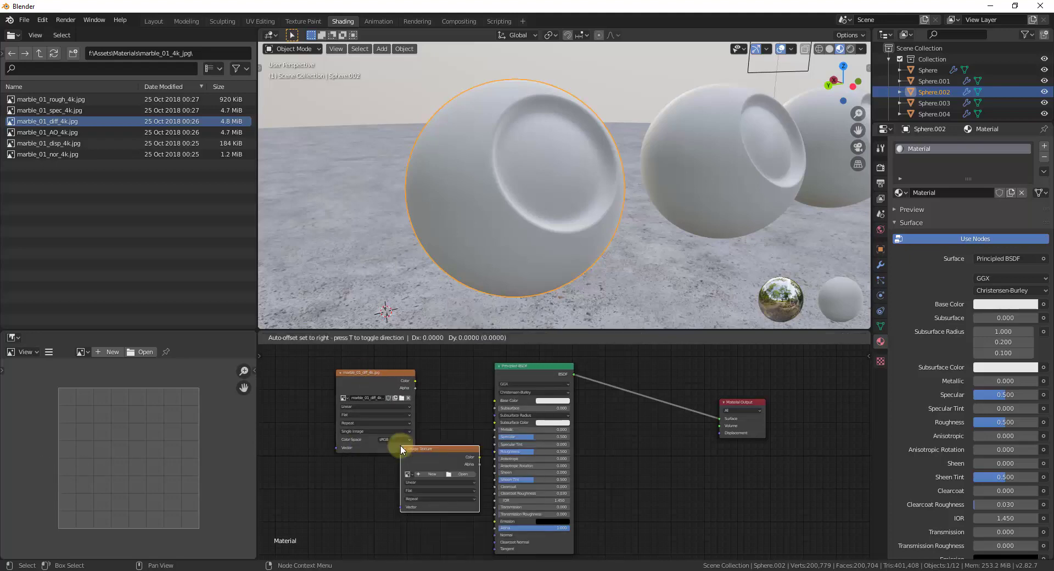
{"action": "left_click", "coordinate": [361, 469]}
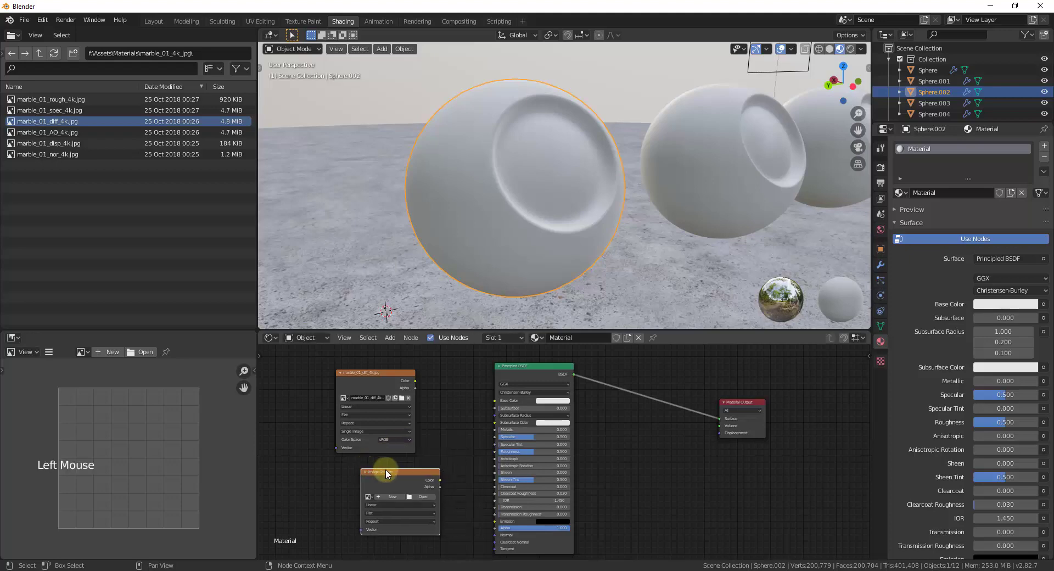
{"action": "key", "text": "Delete"}
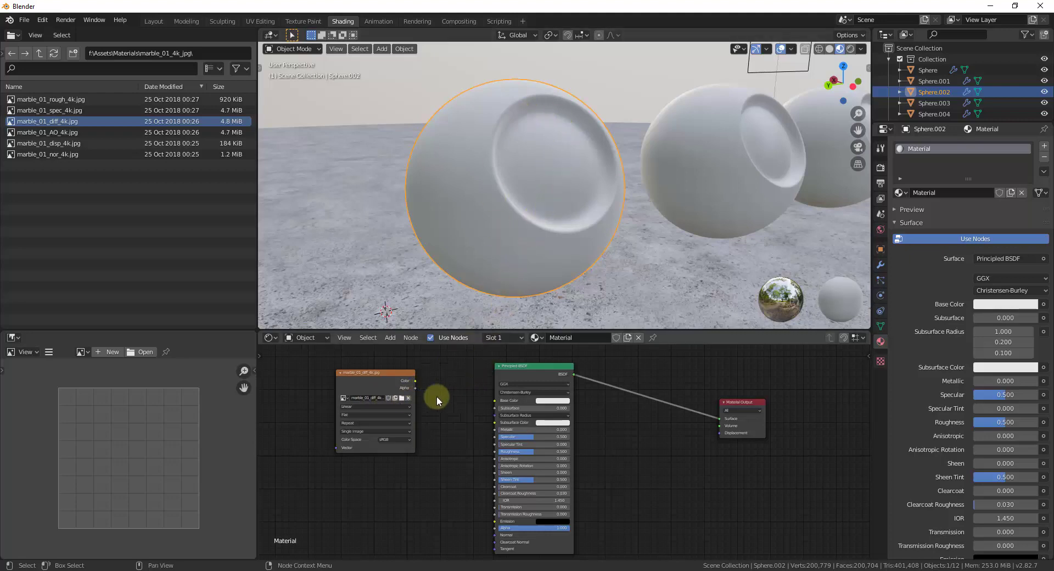
Space Principled BSDF slightly away from the marble texture node and connect the texture's Color output to Base Color.
{"action": "left_click_drag", "start_coordinate": [536, 367], "coordinate": [555, 362]}
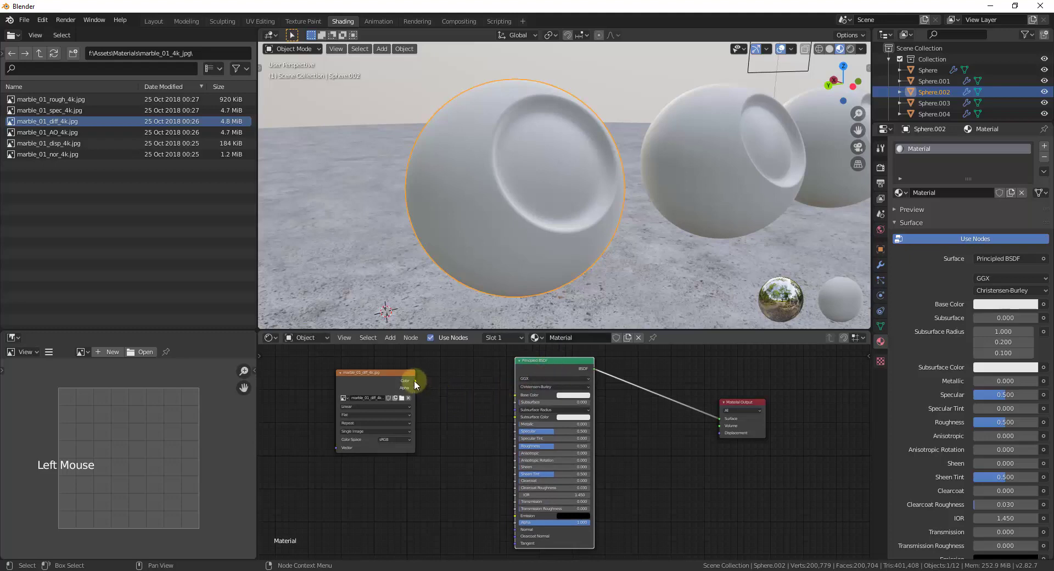
{"action": "scroll", "coordinate": [414, 380], "scroll_direction": "up", "scroll_amount": 2}
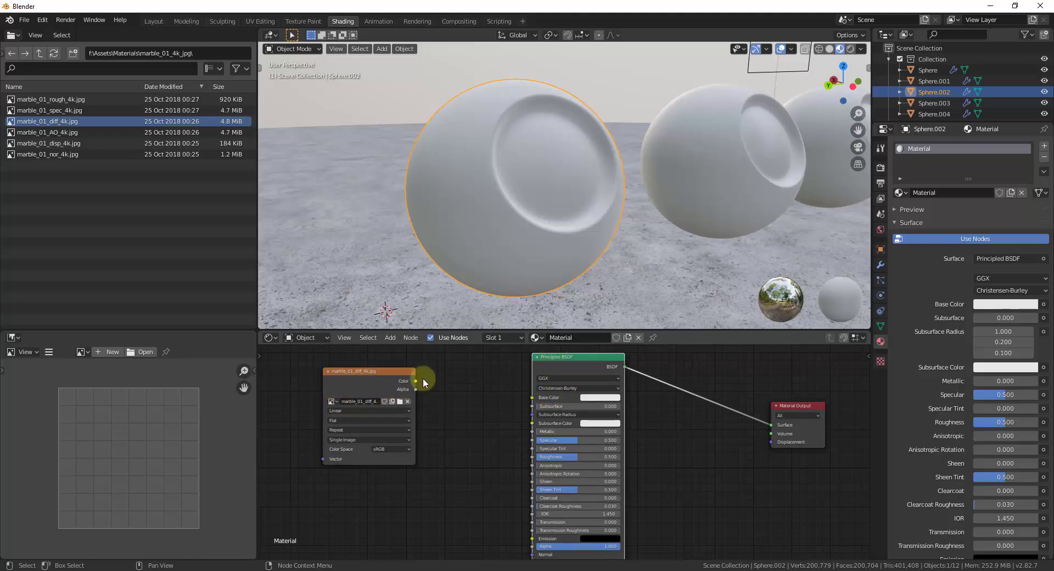
{"action": "left_click_drag", "start_coordinate": [416, 380], "coordinate": [533, 395]}
{"action": "left_click", "coordinate": [522, 287]}
{"action": "left_click", "coordinate": [427, 394]}
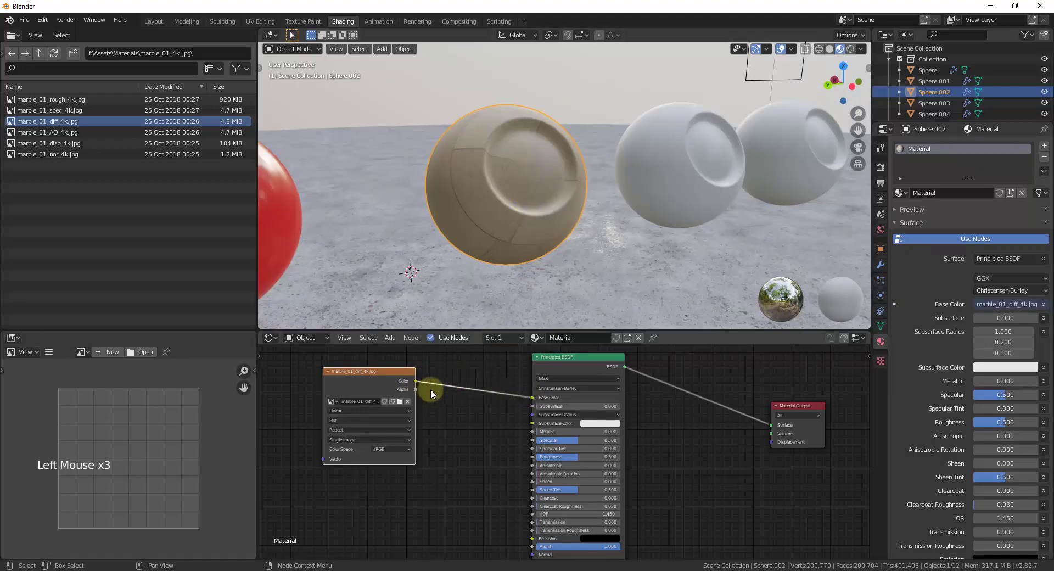
Examine how the marble texture wraps around Sphere.002 from close up and from farther away.
{"action": "scroll", "coordinate": [531, 159], "scroll_direction": "up", "scroll_amount": 6}
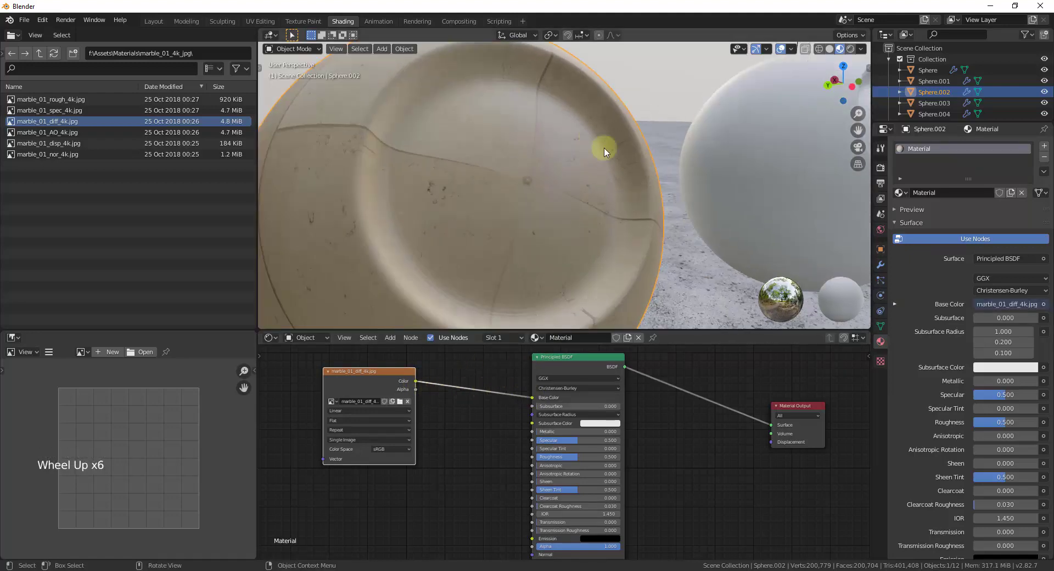
{"action": "scroll", "coordinate": [505, 127], "scroll_direction": "down", "scroll_amount": 6}
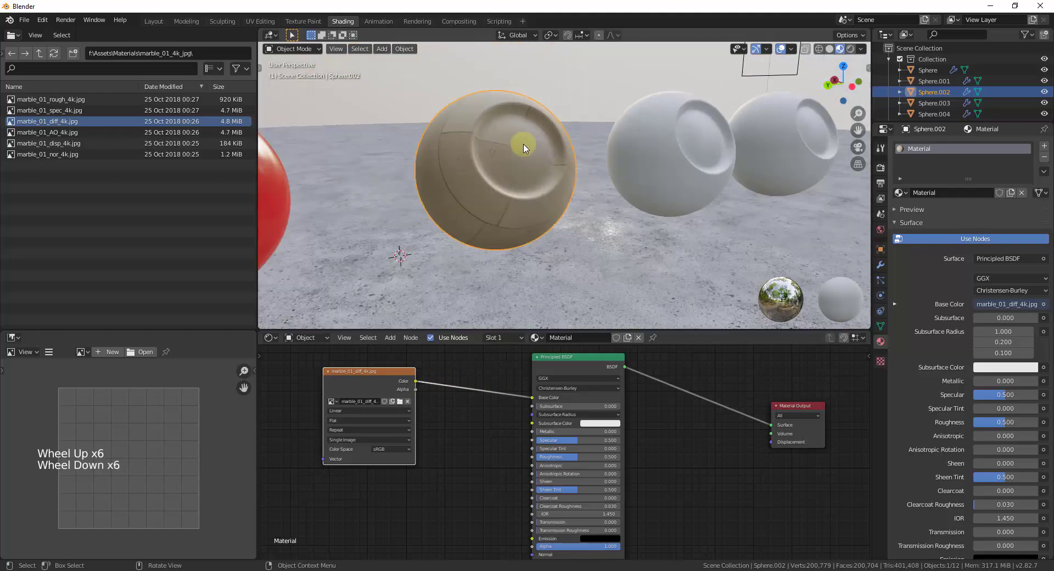
{"action": "scroll", "coordinate": [522, 132], "scroll_direction": "down", "scroll_amount": 1}
{"action": "scroll", "coordinate": [523, 115], "scroll_direction": "up", "scroll_amount": 1}
{"action": "left_click", "coordinate": [530, 154]}
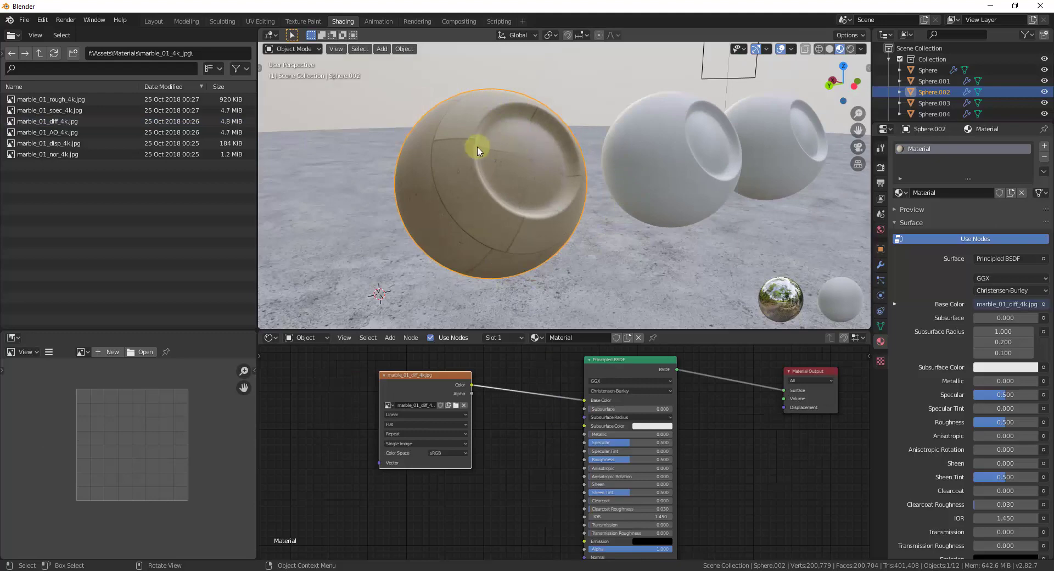
{"action": "scroll", "coordinate": [490, 207], "scroll_direction": "down", "scroll_amount": 3}
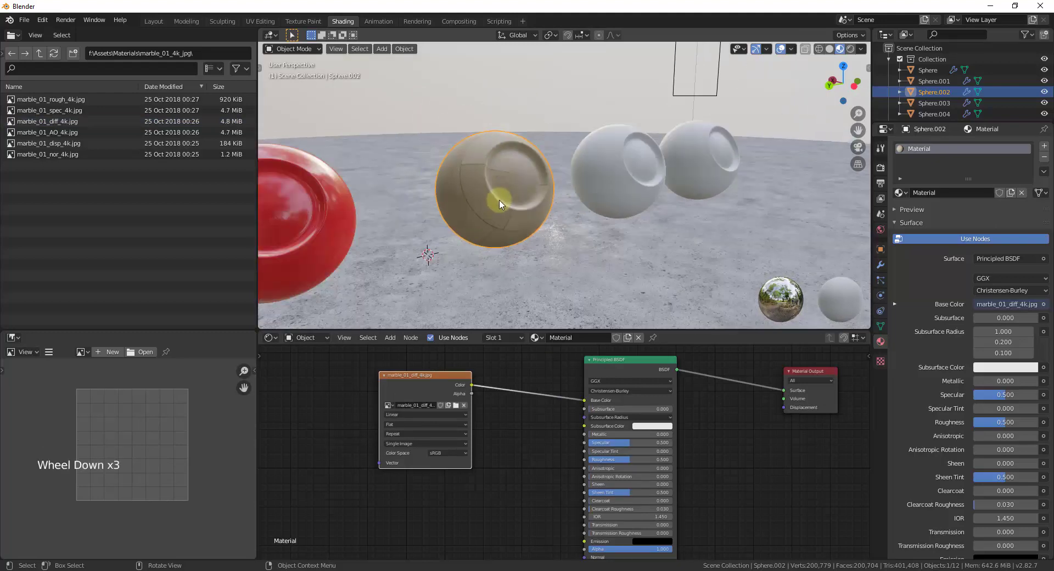
{"action": "scroll", "coordinate": [497, 204], "scroll_direction": "up", "scroll_amount": 3}
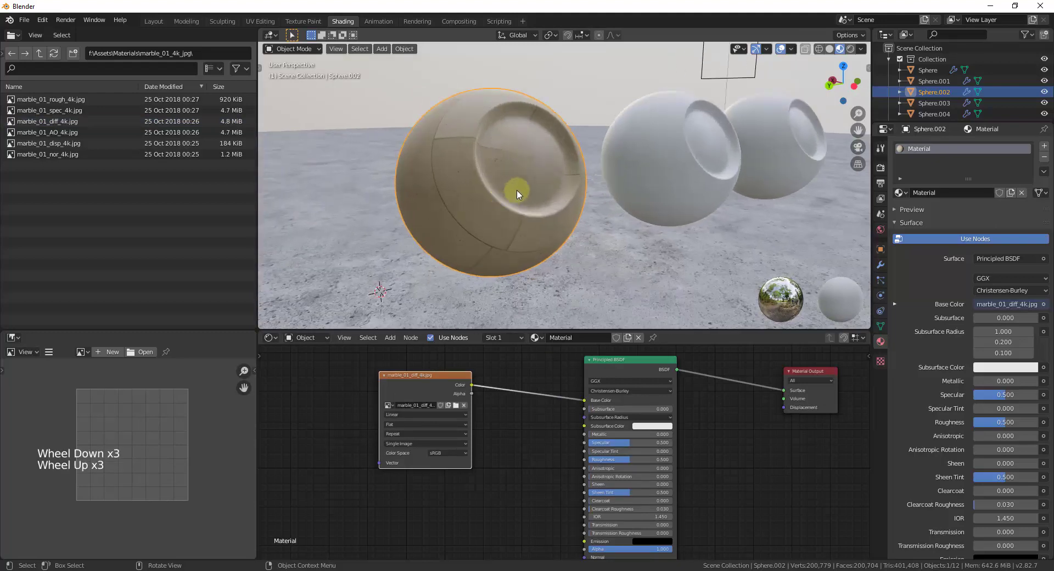
Switch to the UV Editing workspace and select all of Sphere.002's UVs.
{"action": "left_click", "coordinate": [260, 21]}
{"action": "scroll", "coordinate": [254, 287], "scroll_direction": "down", "scroll_amount": 4}
{"action": "scroll", "coordinate": [637, 330], "scroll_direction": "up", "scroll_amount": 5}
{"action": "scroll", "coordinate": [646, 294], "scroll_direction": "up", "scroll_amount": 11}
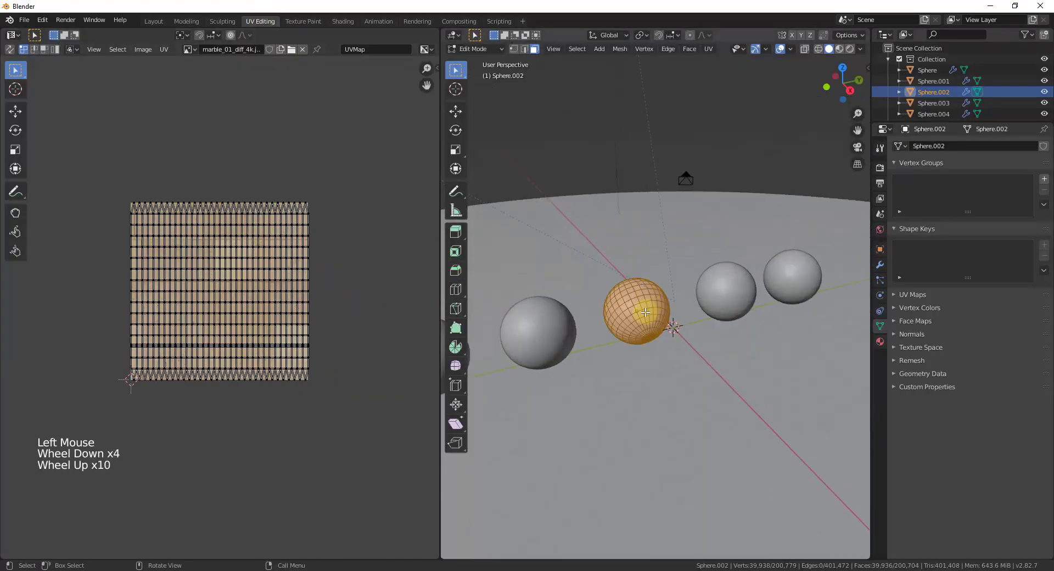
{"action": "scroll", "coordinate": [565, 318], "scroll_direction": "down", "scroll_amount": 5}
{"action": "middle_click_drag", "start_coordinate": [565, 318], "coordinate": [473, 275]}
{"action": "scroll", "coordinate": [677, 301], "scroll_direction": "up", "scroll_amount": 3}
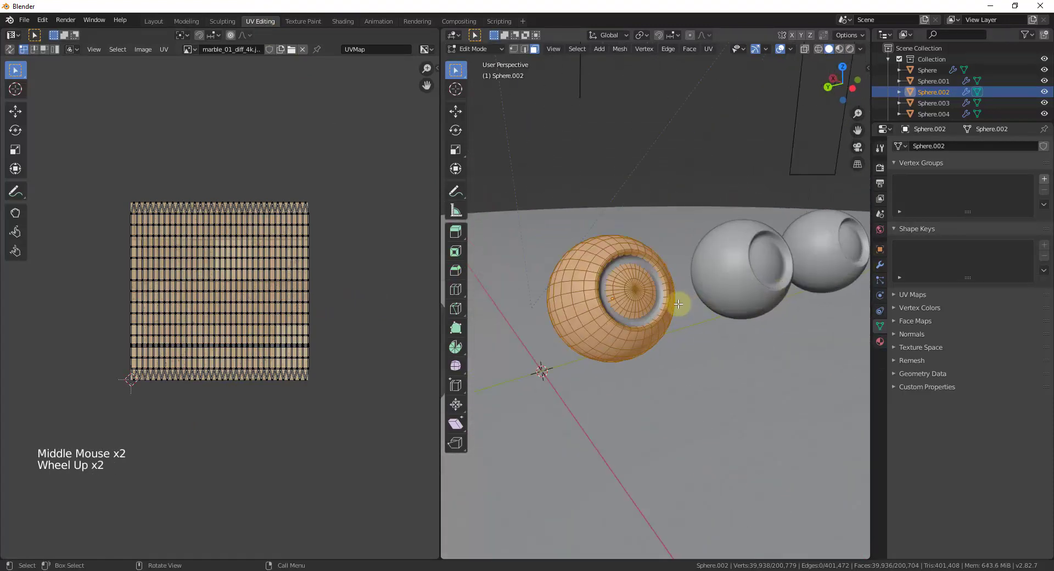
{"action": "scroll", "coordinate": [550, 287], "scroll_direction": "down", "scroll_amount": 1}
{"action": "key", "text": "a"}
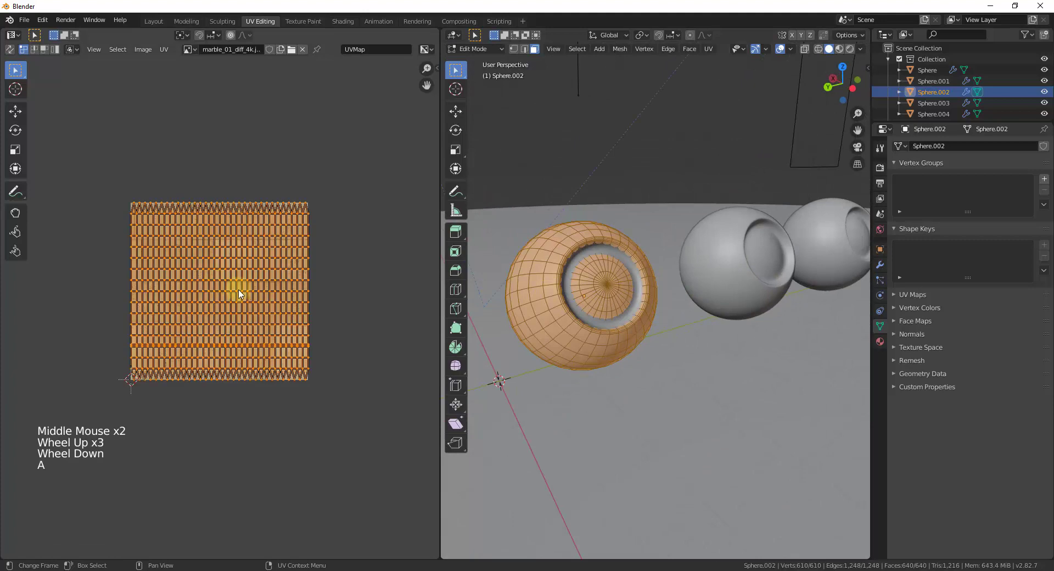
Show the 3D viewport in Material Preview and scale the selected UVs up about 2.7 times.
{"action": "left_click", "coordinate": [840, 49]}
{"action": "scroll", "coordinate": [571, 235], "scroll_direction": "up", "scroll_amount": 5}
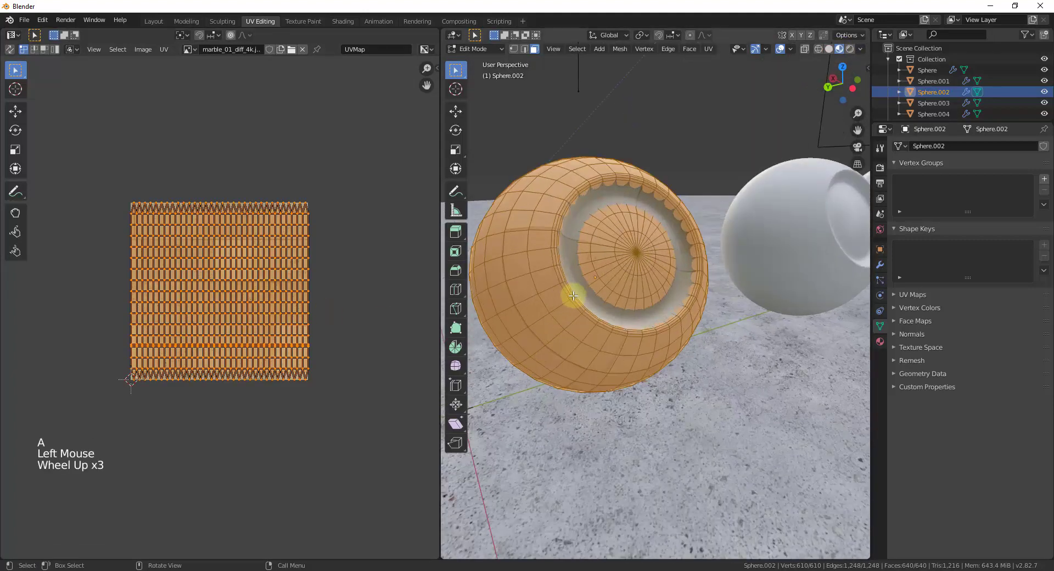
{"action": "scroll", "coordinate": [659, 282], "scroll_direction": "down", "scroll_amount": 3}
{"action": "scroll", "coordinate": [191, 284], "scroll_direction": "up", "scroll_amount": 1}
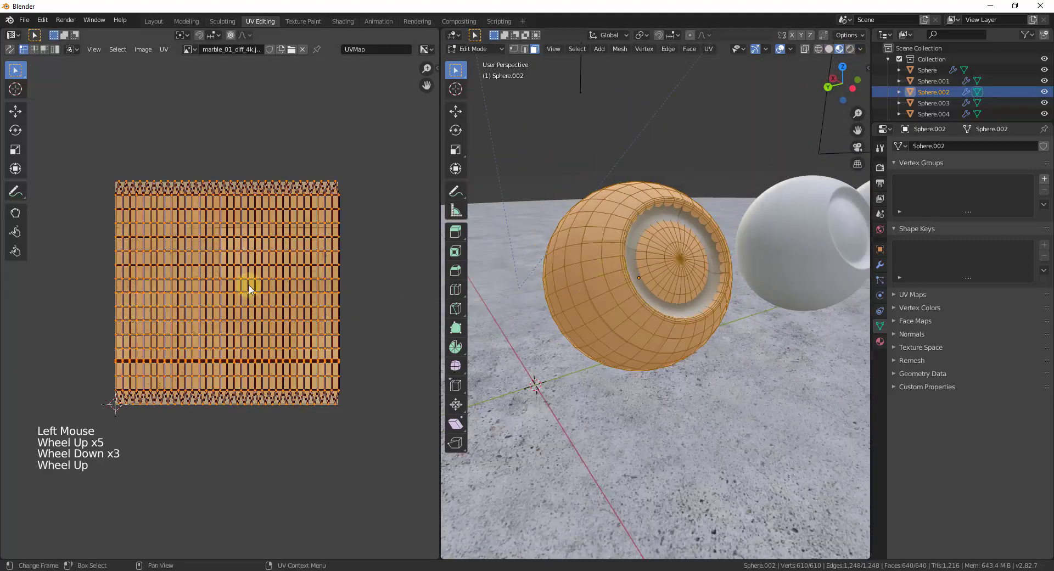
{"action": "key", "text": "s"}
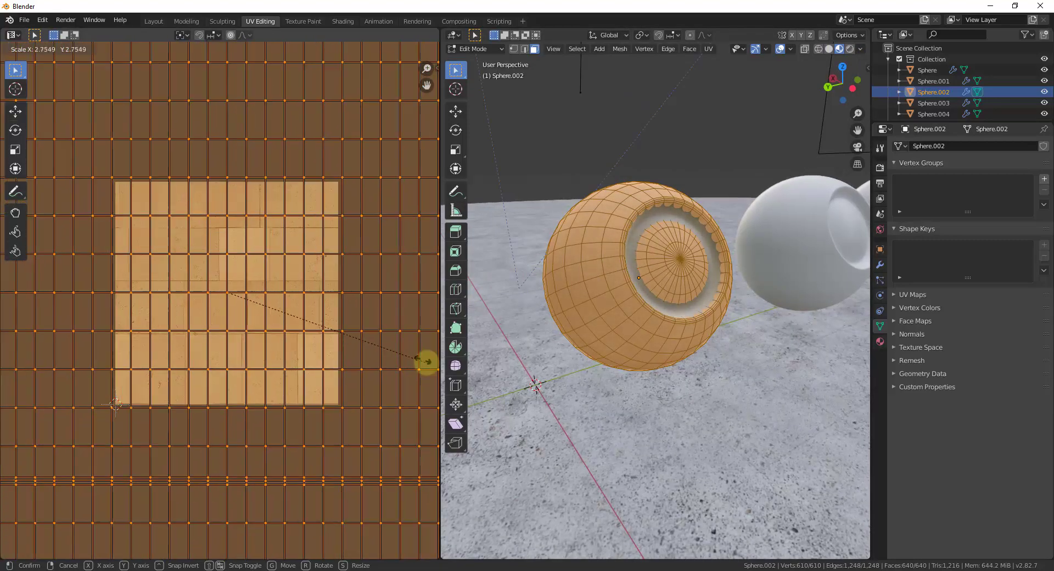
{"action": "left_click", "coordinate": [415, 353]}
Return to the Shading workspace and examine the size of the marble tiles on Sphere.002.
{"action": "left_click", "coordinate": [336, 21]}
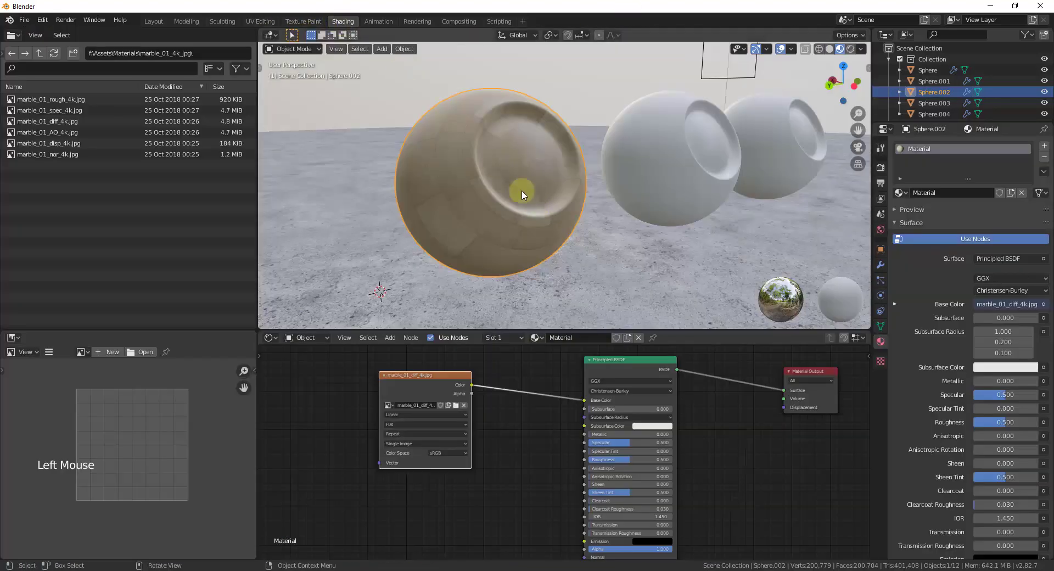
{"action": "scroll", "coordinate": [505, 132], "scroll_direction": "up", "scroll_amount": 3}
{"action": "scroll", "coordinate": [504, 176], "scroll_direction": "down", "scroll_amount": 4}
{"action": "scroll", "coordinate": [503, 203], "scroll_direction": "up", "scroll_amount": 1}
{"action": "scroll", "coordinate": [502, 212], "scroll_direction": "down", "scroll_amount": 1}
{"action": "scroll", "coordinate": [502, 214], "scroll_direction": "up", "scroll_amount": 1}
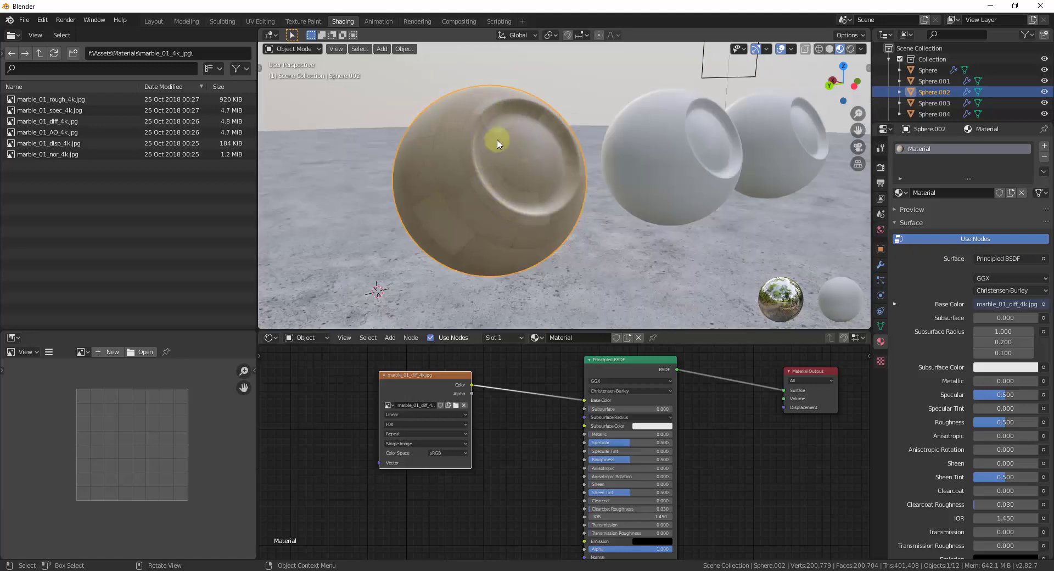
{"action": "scroll", "coordinate": [527, 153], "scroll_direction": "up", "scroll_amount": 8}
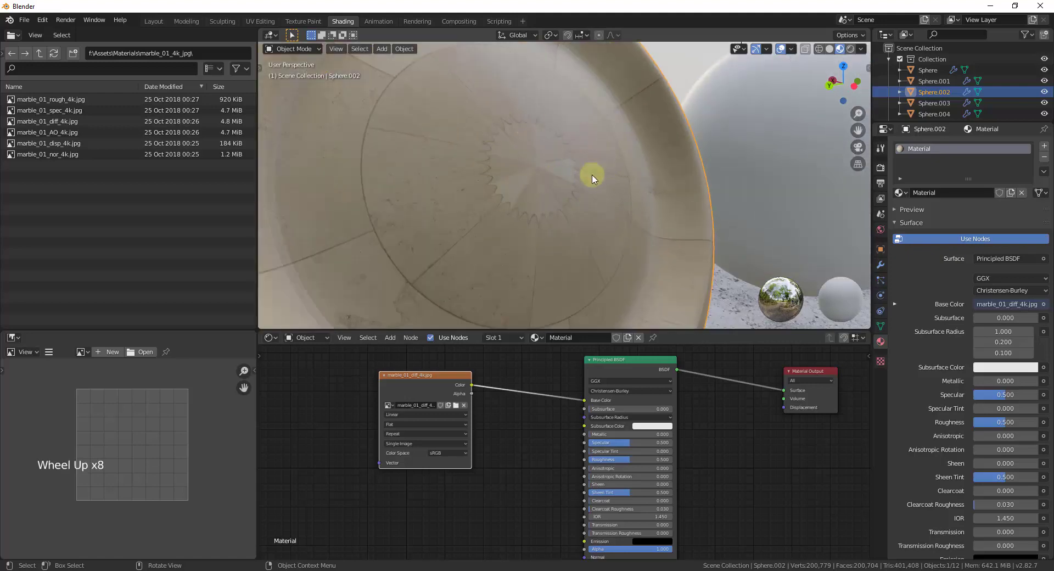
{"action": "scroll", "coordinate": [516, 192], "scroll_direction": "down", "scroll_amount": 8}
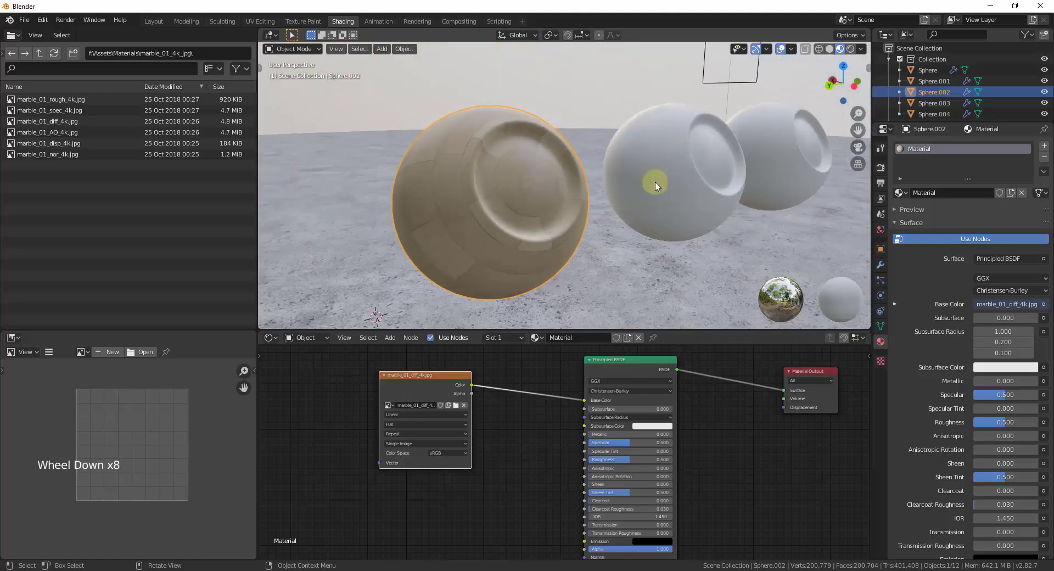
Move the marble_01_diff_4k.jpg node farther from Principled BSDF to leave space between them.
{"action": "left_click_drag", "start_coordinate": [410, 371], "coordinate": [393, 363]}
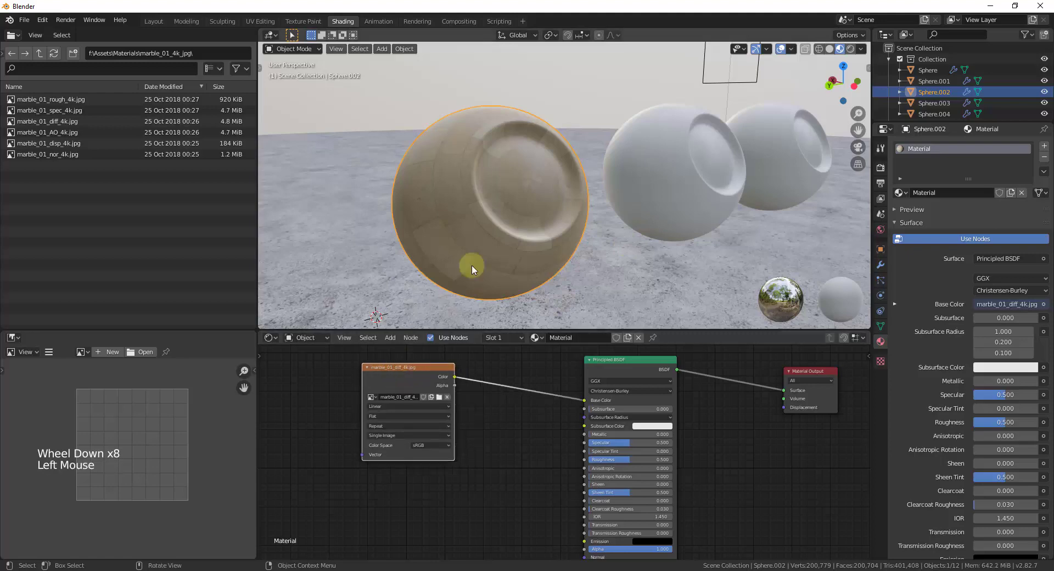
{"action": "middle_click_drag", "start_coordinate": [489, 230], "coordinate": [514, 240]}
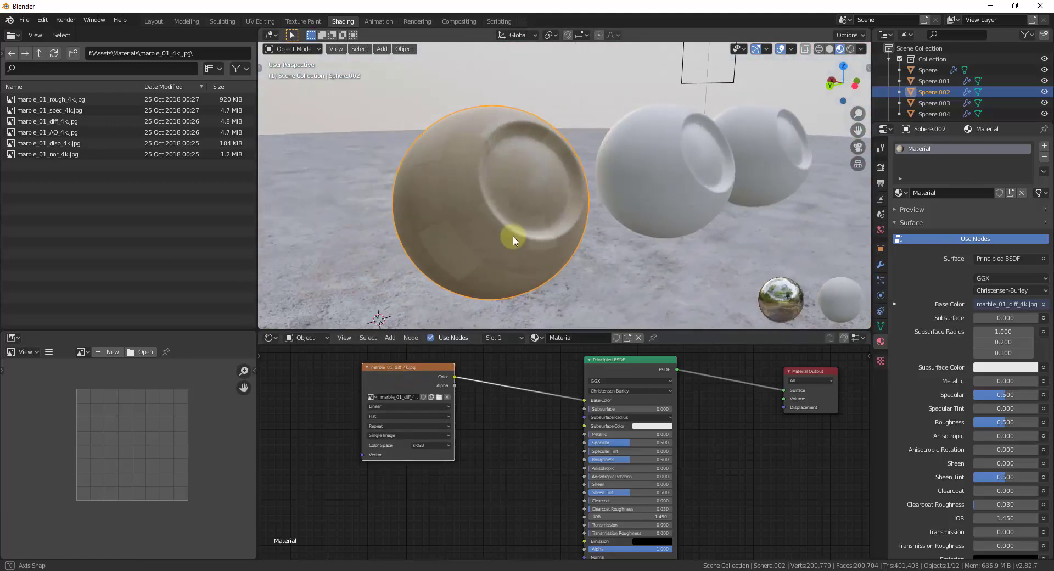
{"action": "scroll", "coordinate": [536, 153], "scroll_direction": "down", "scroll_amount": 2}
{"action": "scroll", "coordinate": [505, 165], "scroll_direction": "up", "scroll_amount": 2}
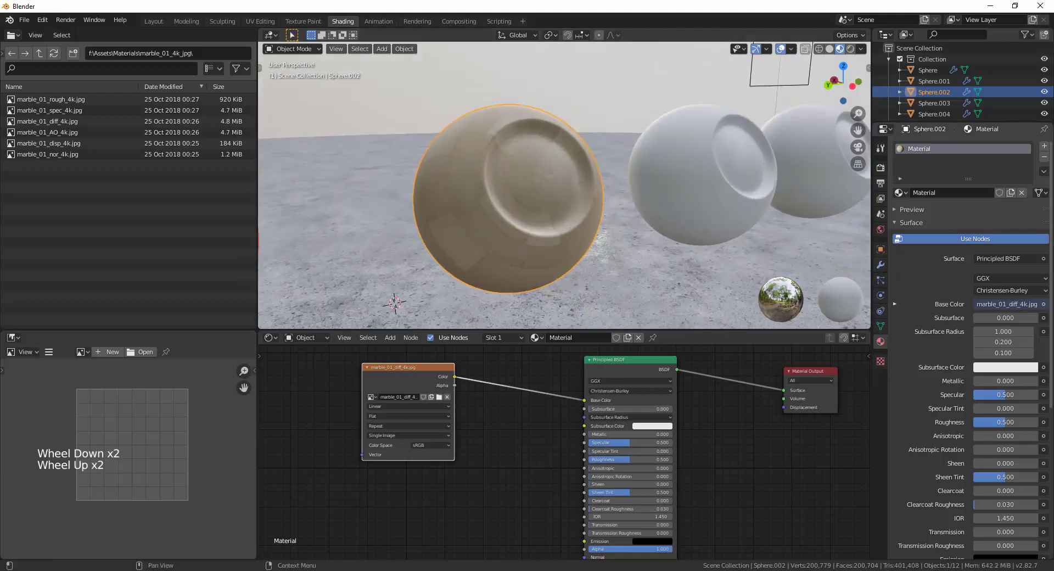
{"action": "left_click_drag", "start_coordinate": [396, 368], "coordinate": [331, 364]}
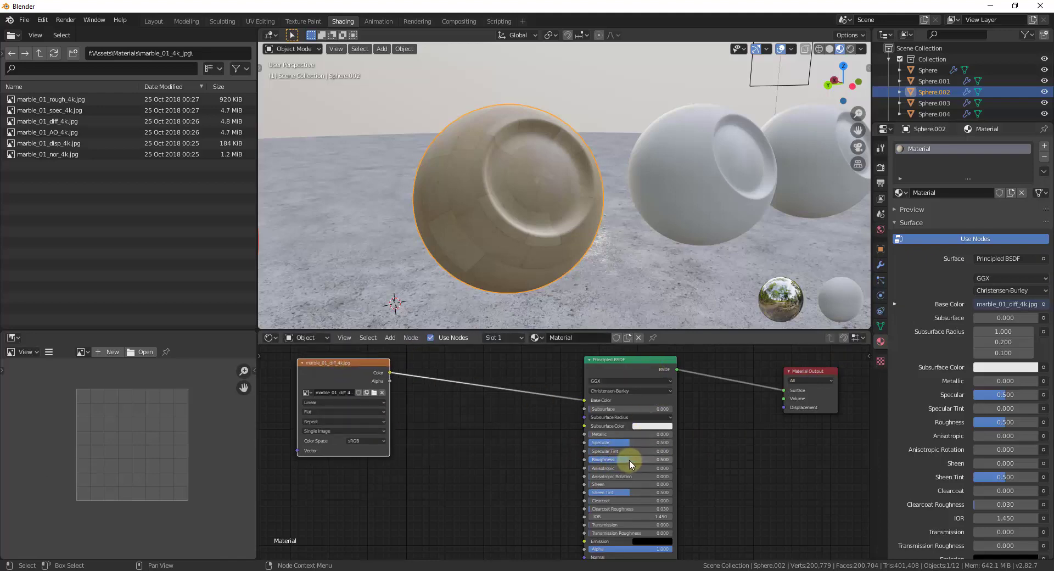
Set the Principled BSDF's Roughness to 0.495 and look over the marble texture maps in File Explorer.
{"action": "mouse_move", "coordinate": [629, 459]}
{"action": "left_mouse_down"}
{"action": "mouse_move", "coordinate": [583, 459]}
{"action": "mouse_move", "coordinate": [625, 453]}
{"action": "left_mouse_up"}
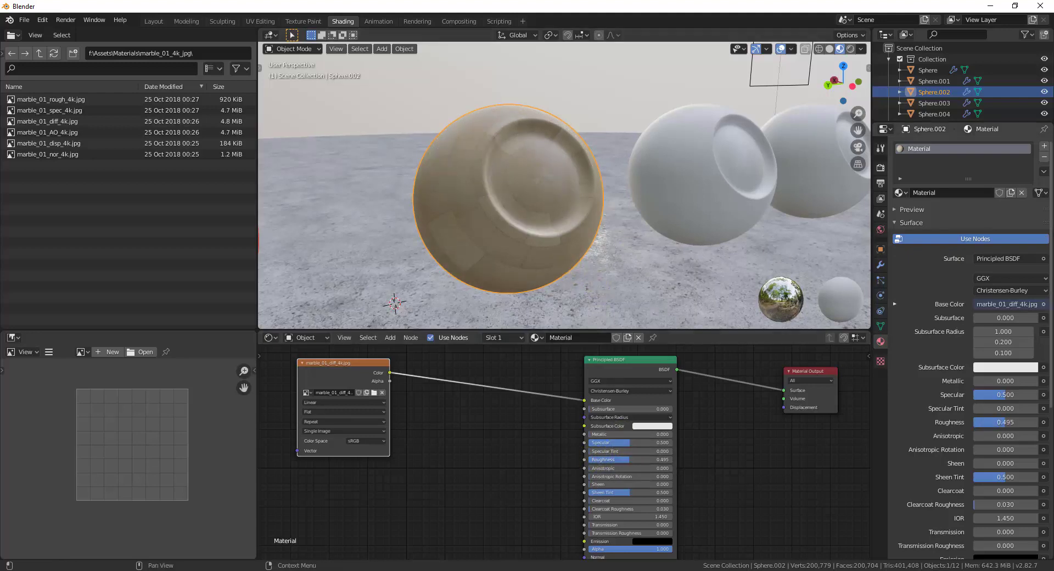
{"action": "key", "text": "alt+Tab"}
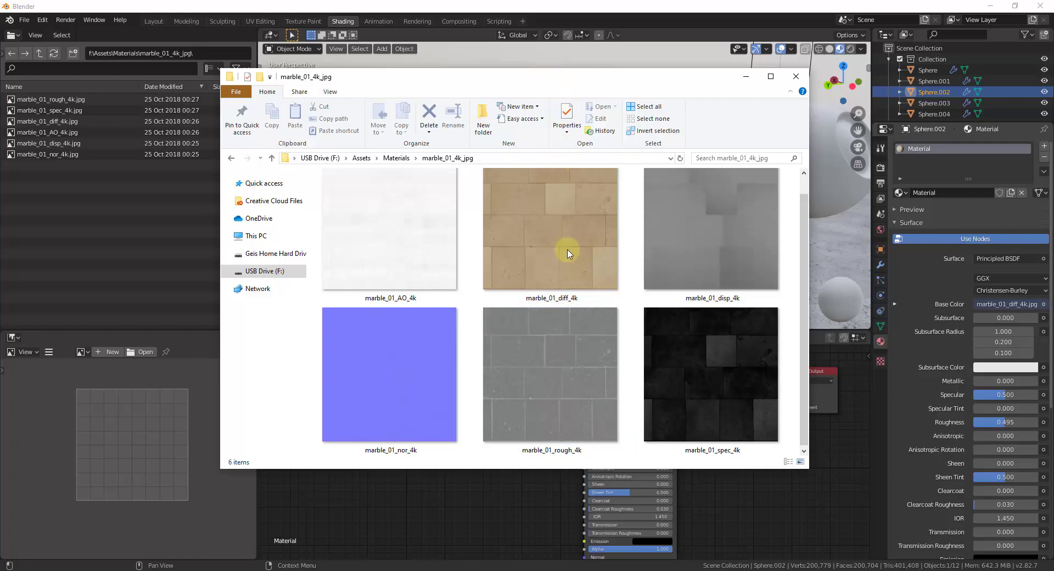
{"action": "key", "text": "alt+Tab"}
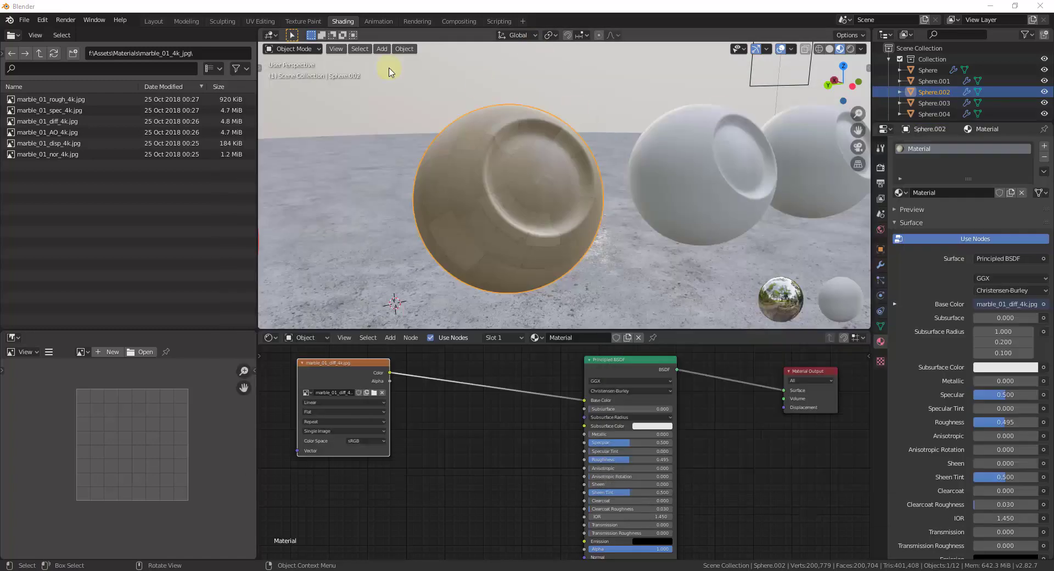
Add marble_01_rough_4k.jpg as an image texture node and connect its Color output to the Principled BSDF's Roughness input.
{"action": "left_click", "coordinate": [11, 101]}
{"action": "left_click_drag", "start_coordinate": [11, 101], "coordinate": [330, 516]}
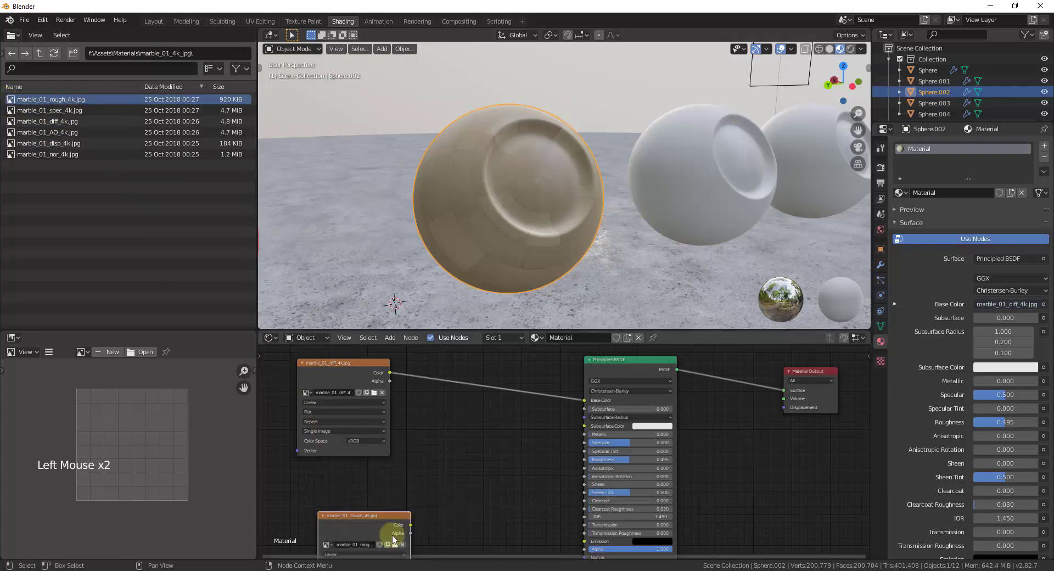
{"action": "left_click_drag", "start_coordinate": [411, 526], "coordinate": [584, 460]}
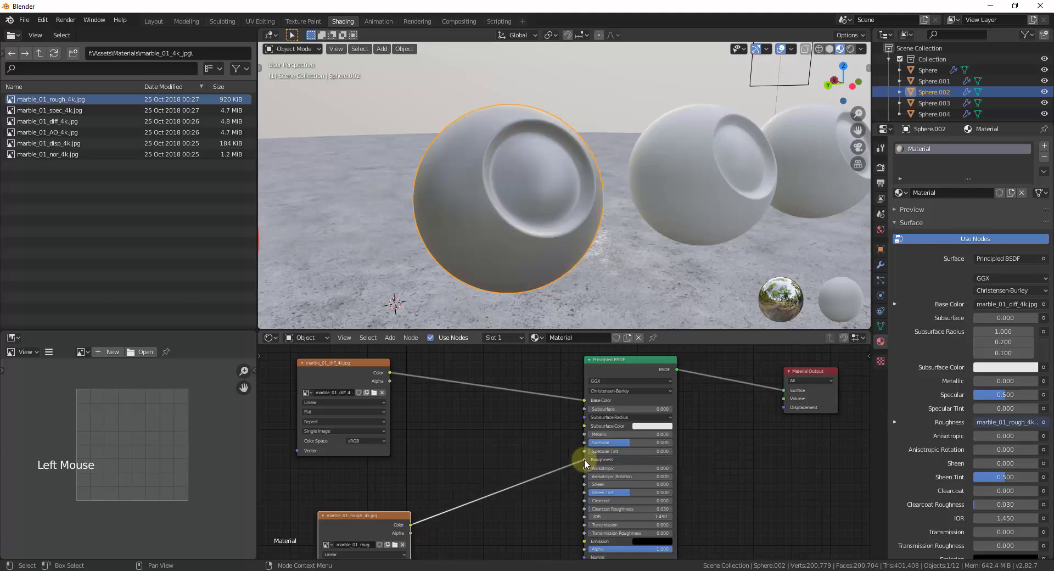
Examine the reflections and surface detail of the marble on Sphere.002 up close from several angles.
{"action": "scroll", "coordinate": [531, 179], "scroll_direction": "up", "scroll_amount": 3}
{"action": "scroll", "coordinate": [538, 181], "scroll_direction": "up", "scroll_amount": 3}
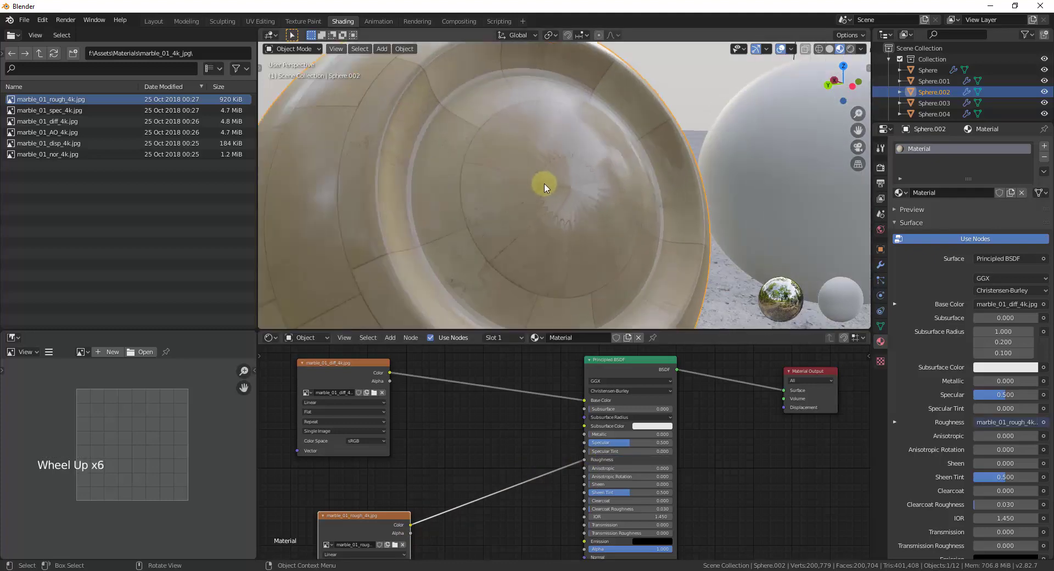
{"action": "scroll", "coordinate": [467, 190], "scroll_direction": "down", "scroll_amount": 3}
{"action": "scroll", "coordinate": [445, 189], "scroll_direction": "up", "scroll_amount": 4}
{"action": "middle_click_drag", "start_coordinate": [454, 191], "coordinate": [649, 183]}
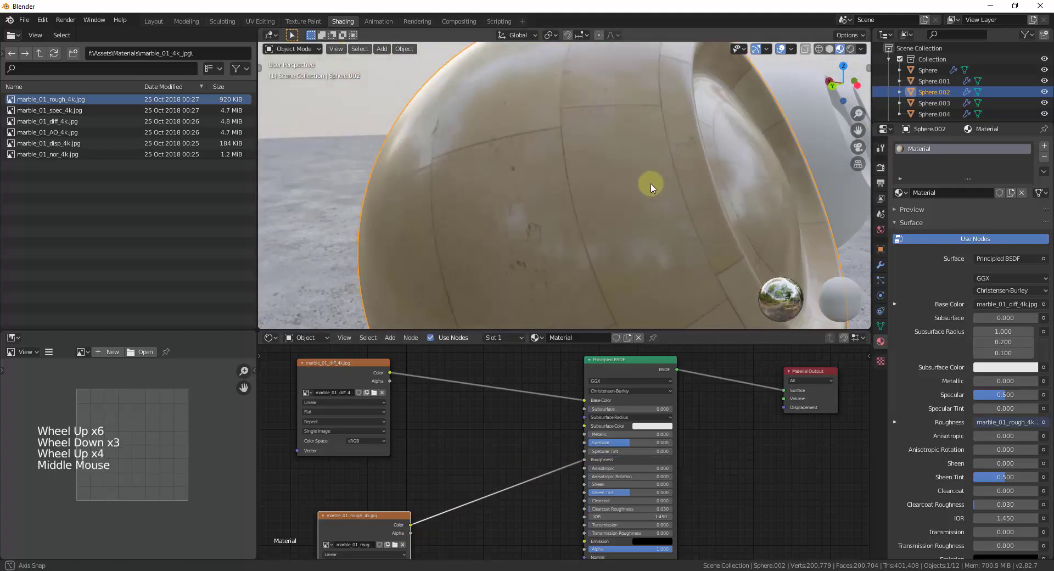
{"action": "scroll", "coordinate": [571, 163], "scroll_direction": "up", "scroll_amount": 7}
{"action": "scroll", "coordinate": [571, 169], "scroll_direction": "down", "scroll_amount": 1}
{"action": "scroll", "coordinate": [582, 171], "scroll_direction": "down", "scroll_amount": 7}
{"action": "middle_click_drag", "start_coordinate": [588, 172], "coordinate": [439, 172]}
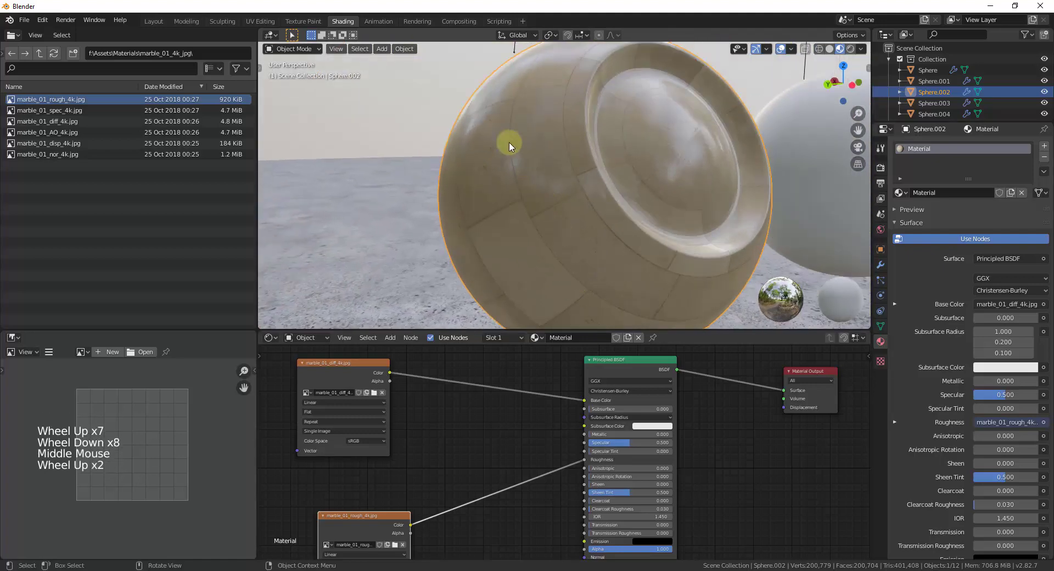
Switch the 3D viewport to Rendered shading and inspect the marble sphere from several angles.
{"action": "left_click", "coordinate": [850, 48]}
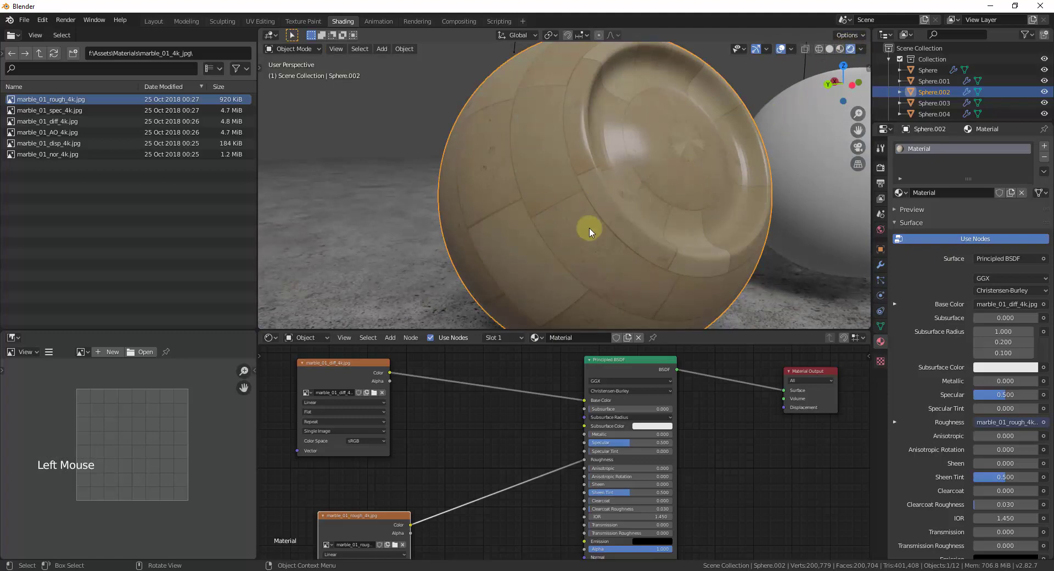
{"action": "scroll", "coordinate": [661, 155], "scroll_direction": "down", "scroll_amount": 2}
{"action": "scroll", "coordinate": [725, 118], "scroll_direction": "up", "scroll_amount": 1}
{"action": "scroll", "coordinate": [636, 142], "scroll_direction": "down", "scroll_amount": 2}
{"action": "middle_click_drag", "start_coordinate": [636, 142], "coordinate": [636, 177]}
{"action": "scroll", "coordinate": [545, 214], "scroll_direction": "up", "scroll_amount": 3}
{"action": "scroll", "coordinate": [546, 213], "scroll_direction": "down", "scroll_amount": 3}
{"action": "middle_click_drag", "start_coordinate": [677, 179], "coordinate": [588, 183]}
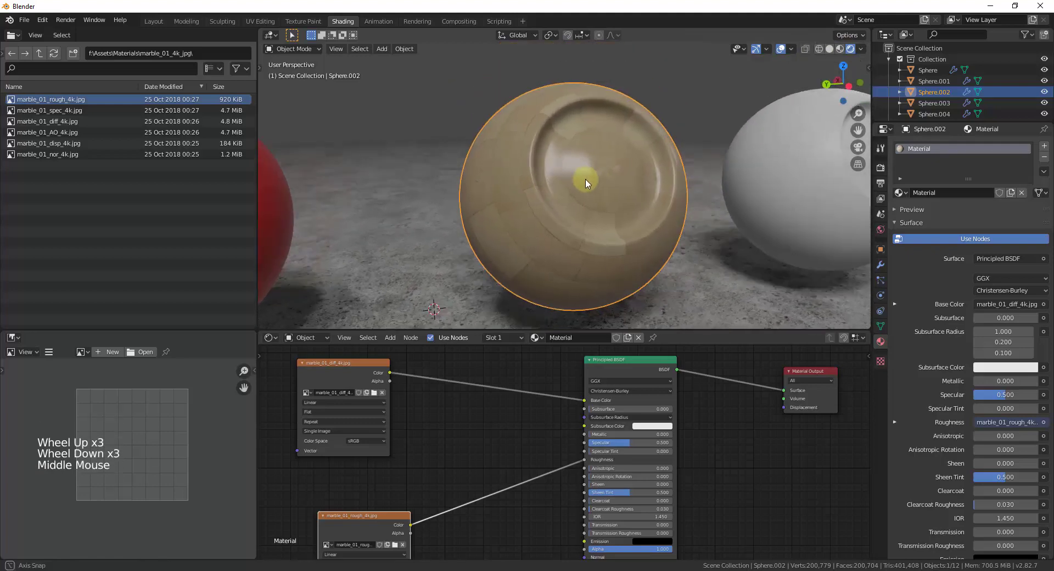
{"action": "scroll", "coordinate": [654, 186], "scroll_direction": "down", "scroll_amount": 2}
{"action": "middle_click_drag", "start_coordinate": [666, 189], "coordinate": [762, 201]}
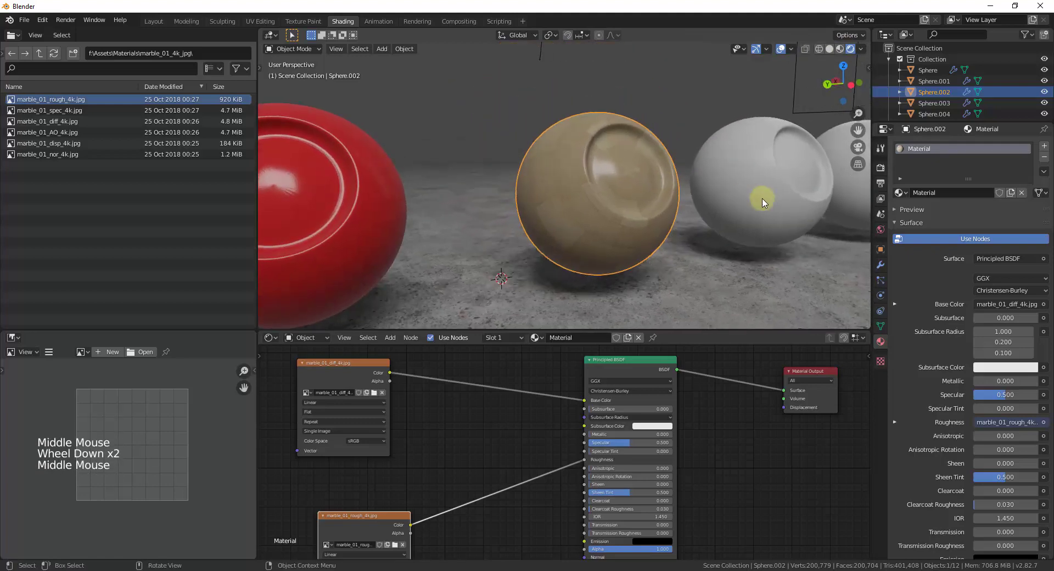
{"action": "scroll", "coordinate": [662, 199], "scroll_direction": "up", "scroll_amount": 2}
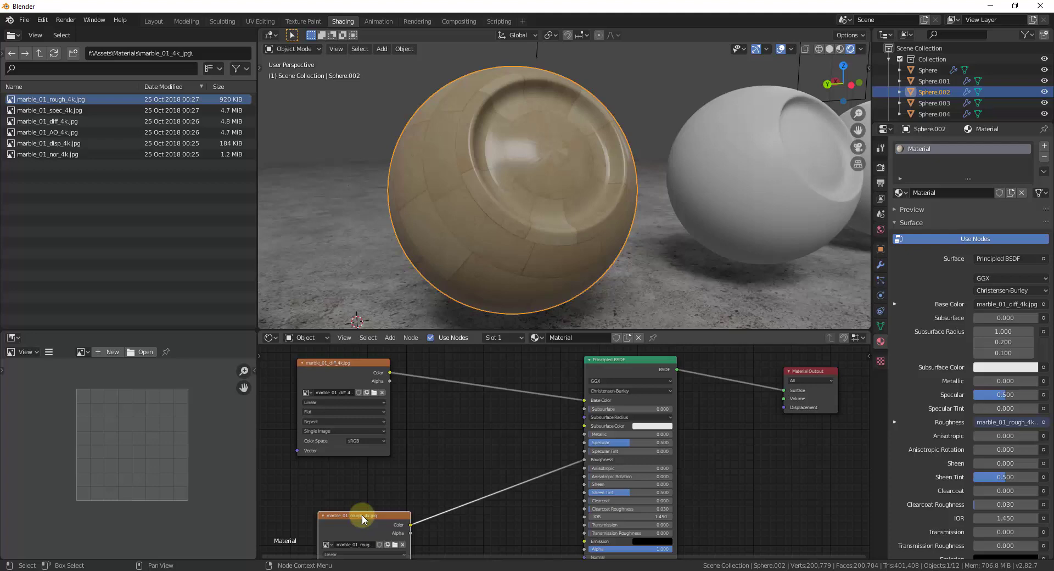
Move the marble_01_rough_4k.jpg node closer beneath marble_01_diff_4k.jpg and shift the diffuse node slightly toward Principled BSDF.
{"action": "left_click_drag", "start_coordinate": [361, 515], "coordinate": [335, 483]}
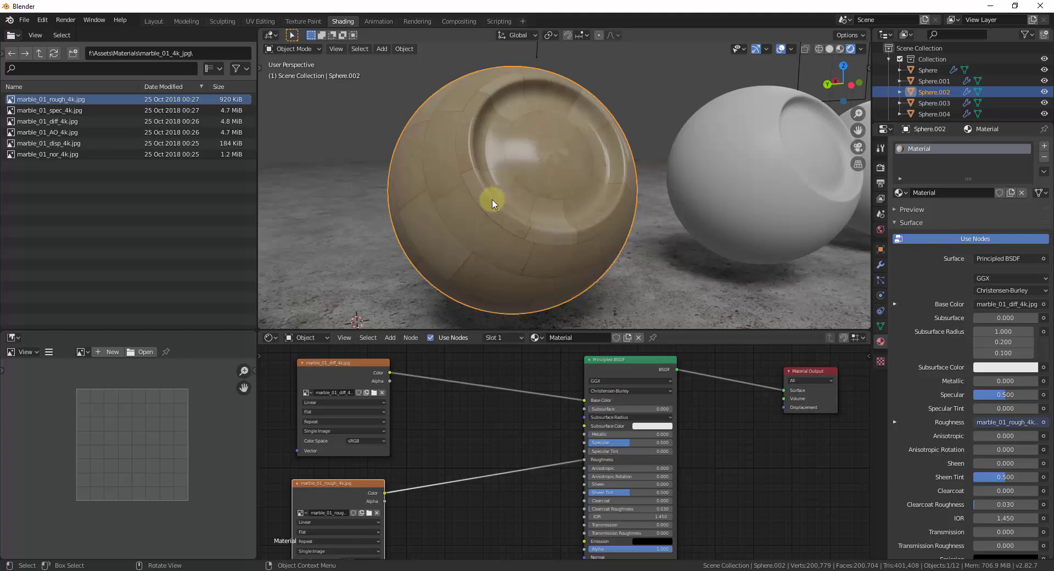
{"action": "scroll", "coordinate": [472, 225], "scroll_direction": "down", "scroll_amount": 2}
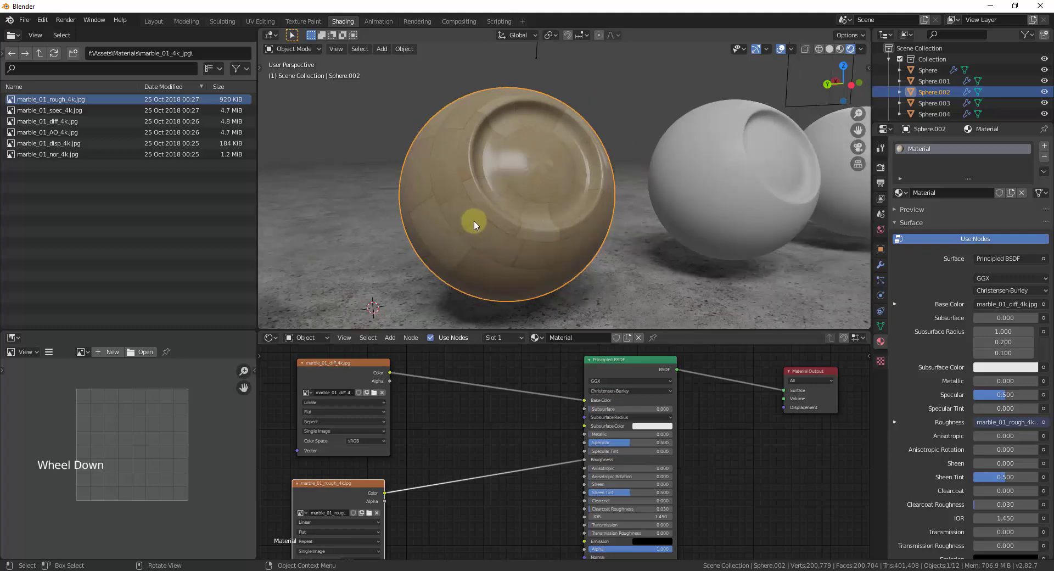
{"action": "scroll", "coordinate": [541, 172], "scroll_direction": "up", "scroll_amount": 1}
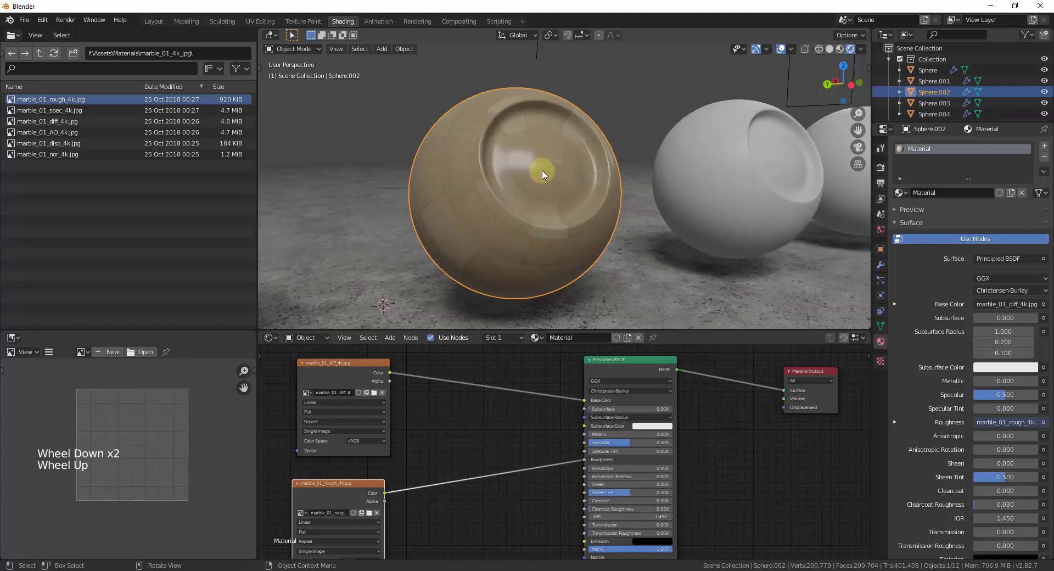
{"action": "scroll", "coordinate": [549, 177], "scroll_direction": "down", "scroll_amount": 1}
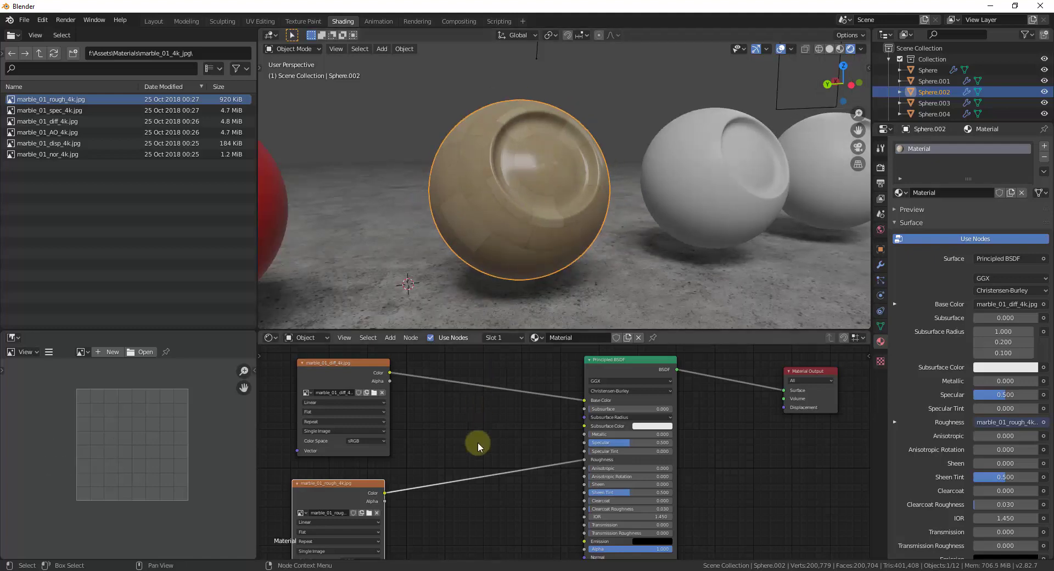
{"action": "left_click_drag", "start_coordinate": [378, 417], "coordinate": [392, 415]}
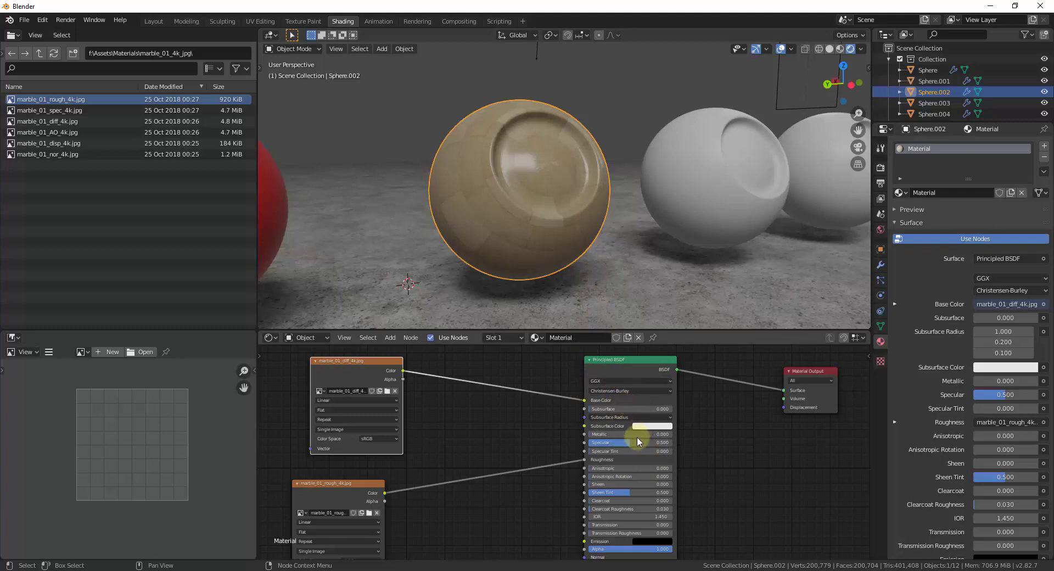
{"action": "scroll", "coordinate": [603, 431], "scroll_direction": "down", "scroll_amount": 4}
{"action": "scroll", "coordinate": [606, 441], "scroll_direction": "up", "scroll_amount": 2}
{"action": "scroll", "coordinate": [604, 436], "scroll_direction": "down", "scroll_amount": 2}
{"action": "scroll", "coordinate": [653, 424], "scroll_direction": "up", "scroll_amount": 1}
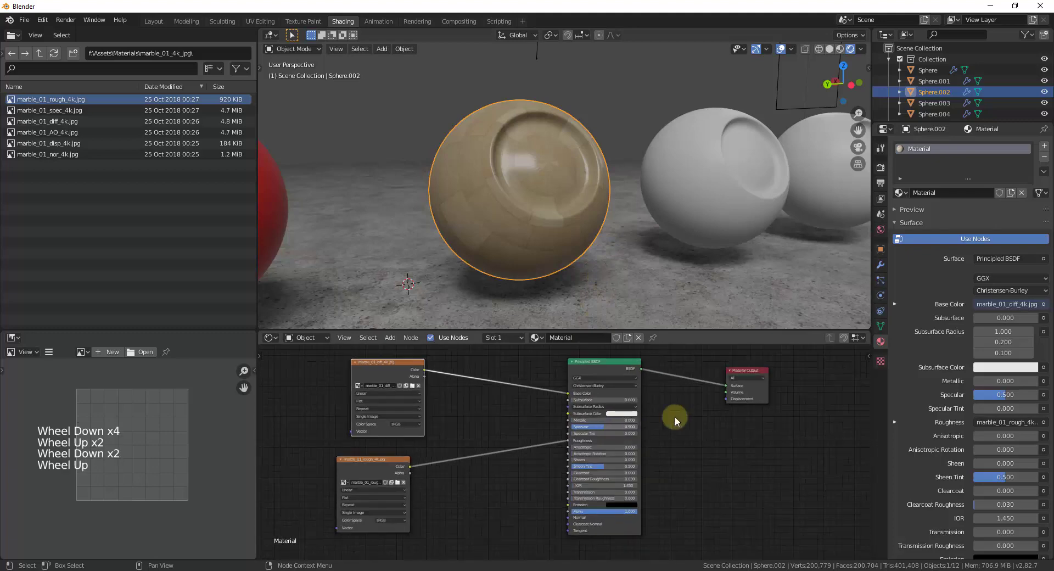
Look over the row of spheres and select the red one to check its assigned material.
{"action": "scroll", "coordinate": [430, 199], "scroll_direction": "down", "scroll_amount": 7}
{"action": "scroll", "coordinate": [430, 199], "scroll_direction": "up", "scroll_amount": 5}
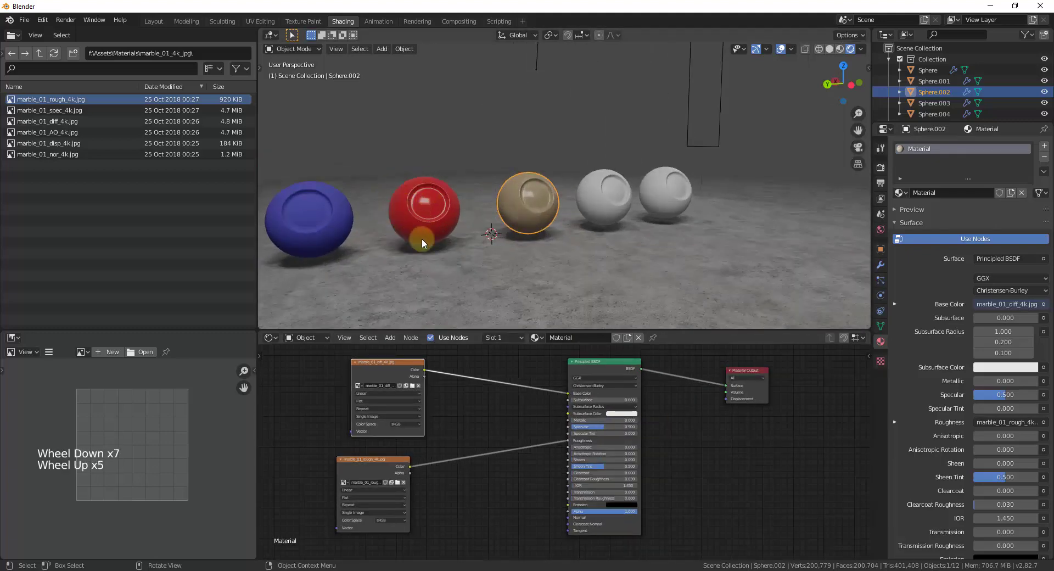
{"action": "scroll", "coordinate": [414, 210], "scroll_direction": "up", "scroll_amount": 4}
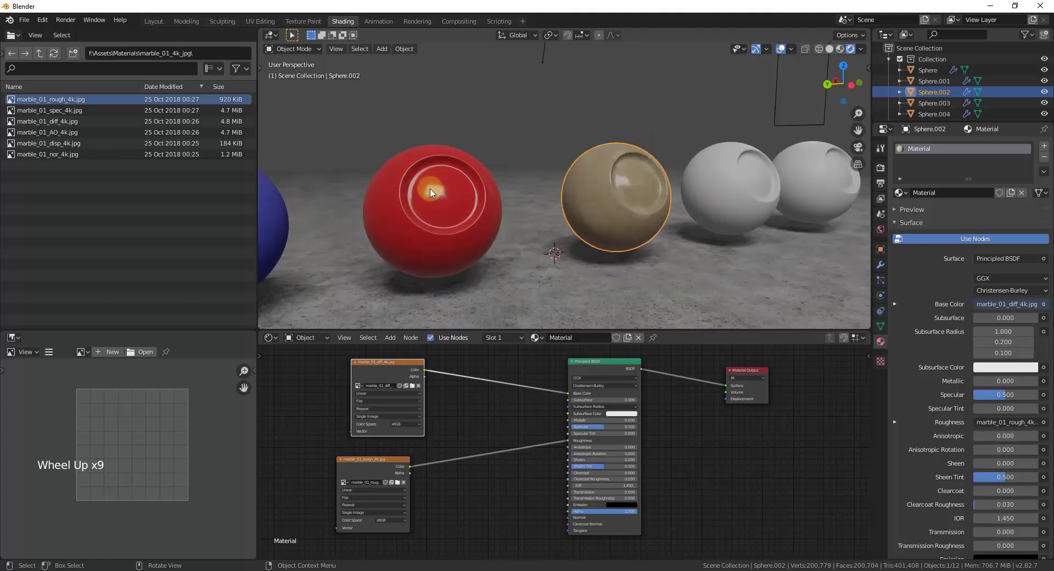
{"action": "left_click", "coordinate": [760, 171]}
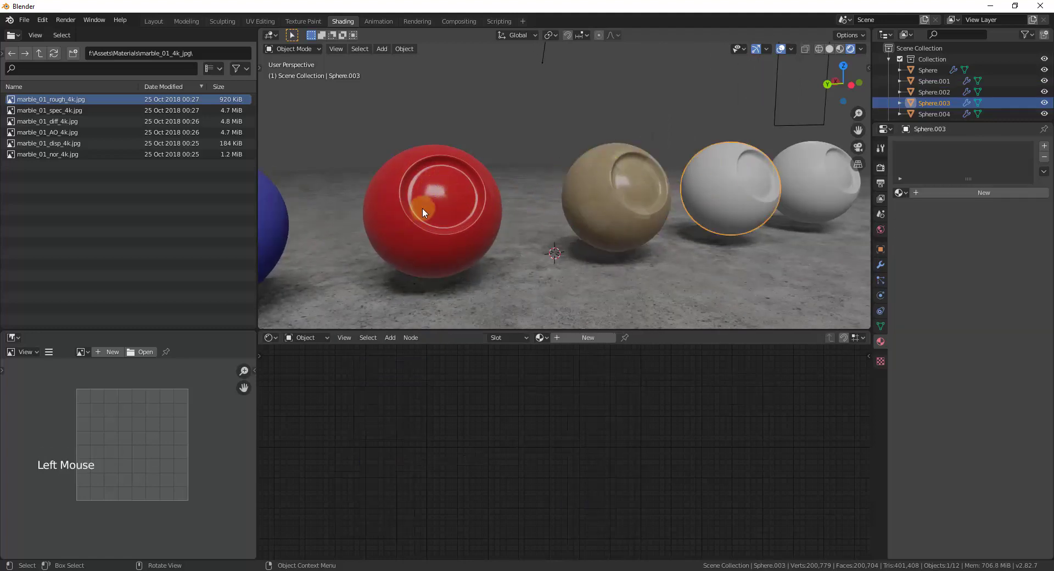
{"action": "scroll", "coordinate": [406, 203], "scroll_direction": "up", "scroll_amount": 3}
{"action": "left_click", "coordinate": [395, 201]}
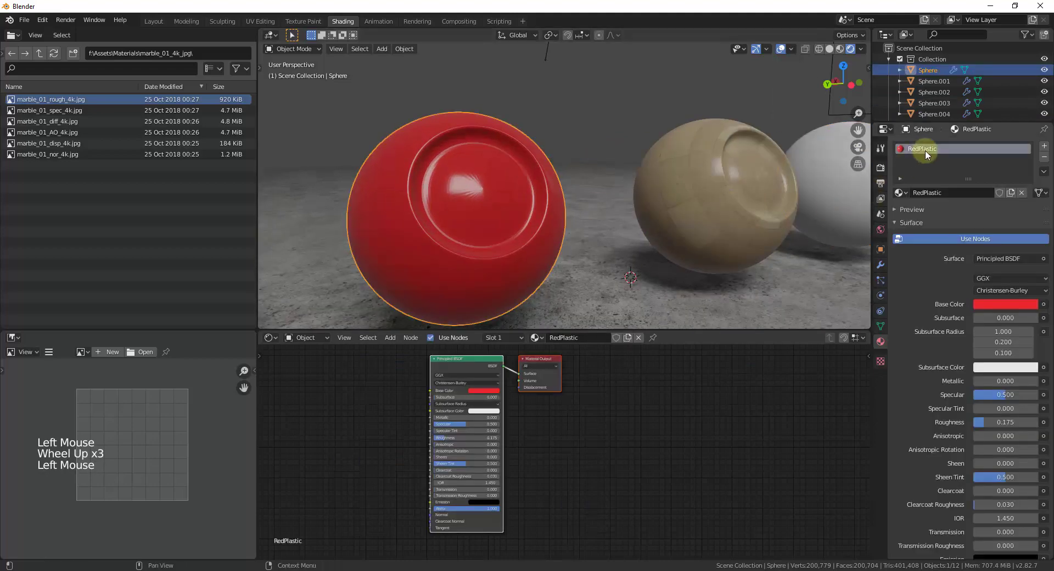
Assign the existing RedPlastic material to Sphere.003.
{"action": "scroll", "coordinate": [389, 221], "scroll_direction": "down", "scroll_amount": 4}
{"action": "scroll", "coordinate": [802, 207], "scroll_direction": "up", "scroll_amount": 2}
{"action": "scroll", "coordinate": [758, 205], "scroll_direction": "up", "scroll_amount": 2}
{"action": "left_click", "coordinate": [594, 180]}
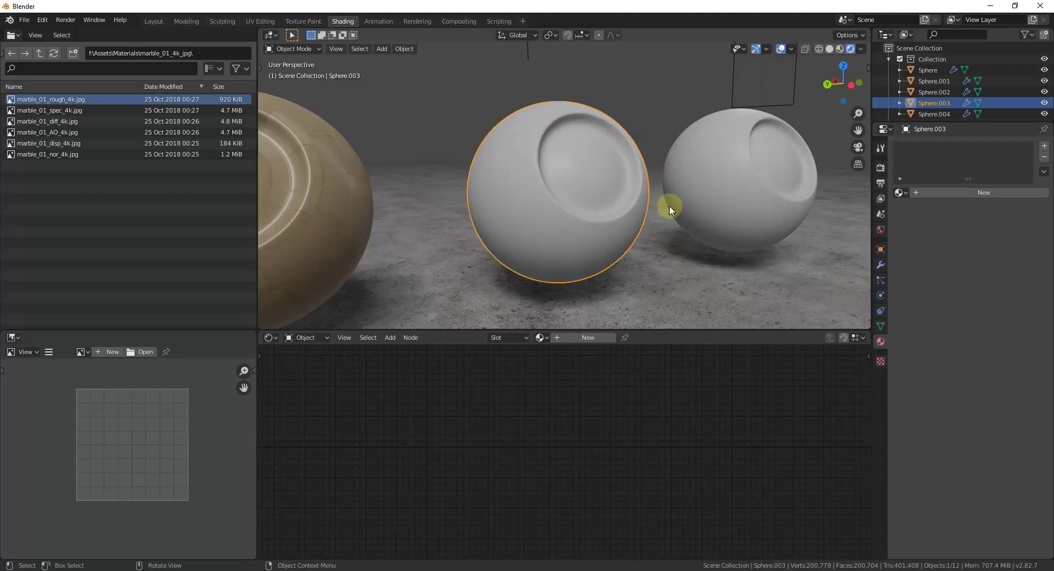
{"action": "left_click", "coordinate": [905, 191]}
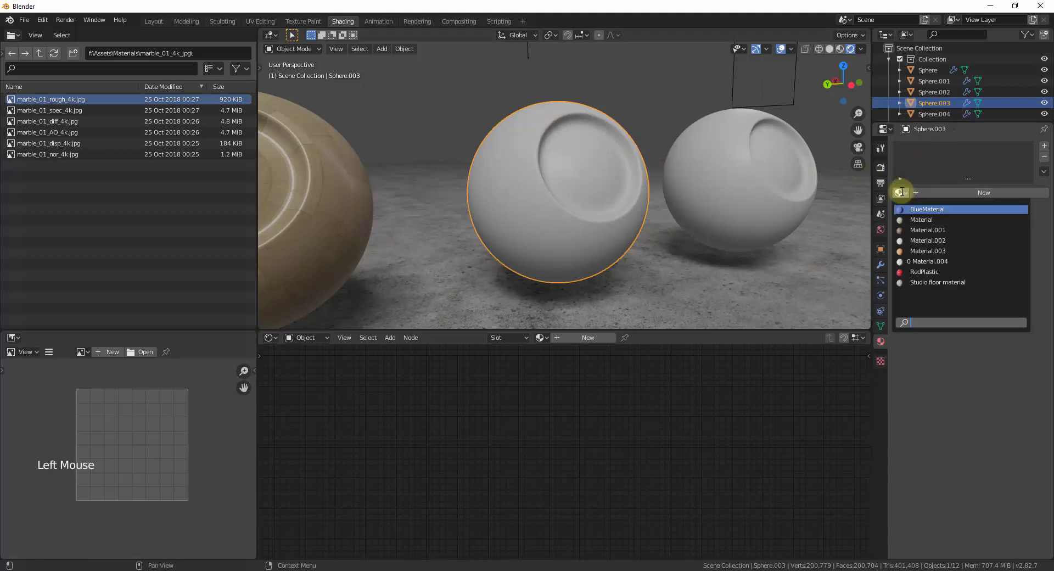
{"action": "left_click", "coordinate": [928, 272]}
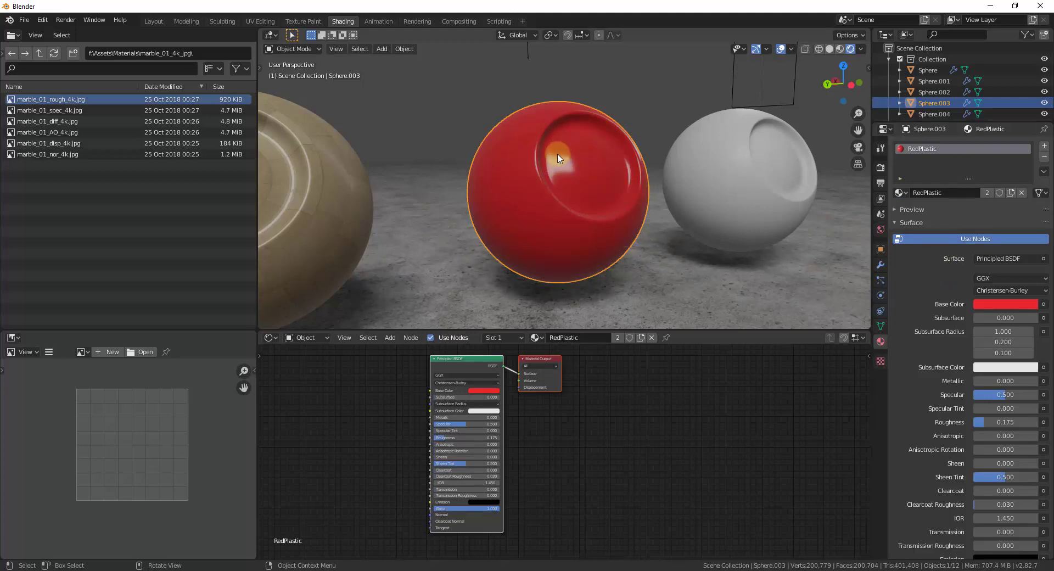
Check the mesh of Sphere.003 in Edit Mode, and add a second material slot containing the existing BlueMaterial.
{"action": "key", "text": "Tab"}
{"action": "middle_click_drag", "start_coordinate": [574, 164], "coordinate": [542, 106]}
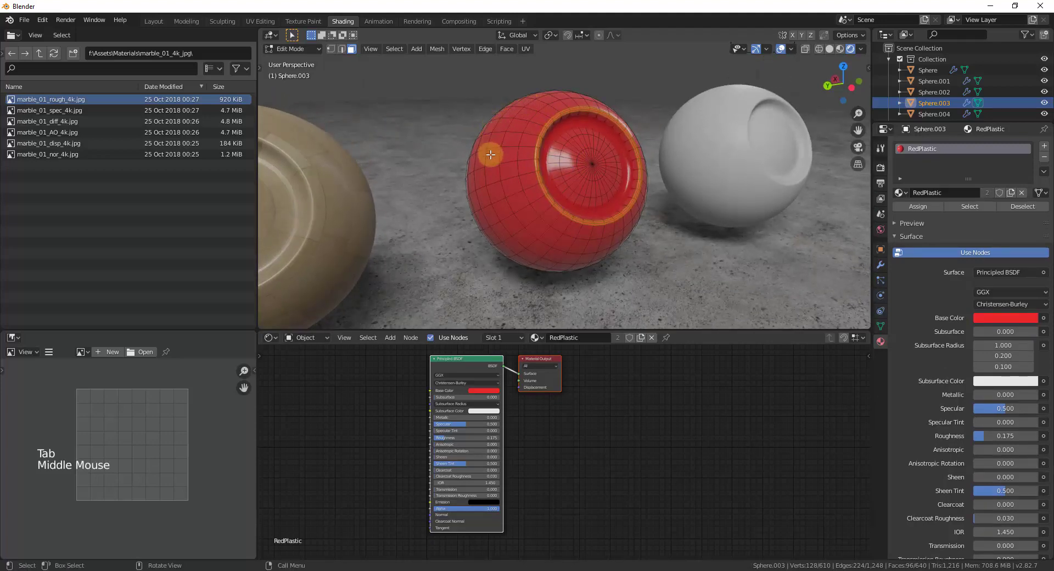
{"action": "key", "text": "Tab"}
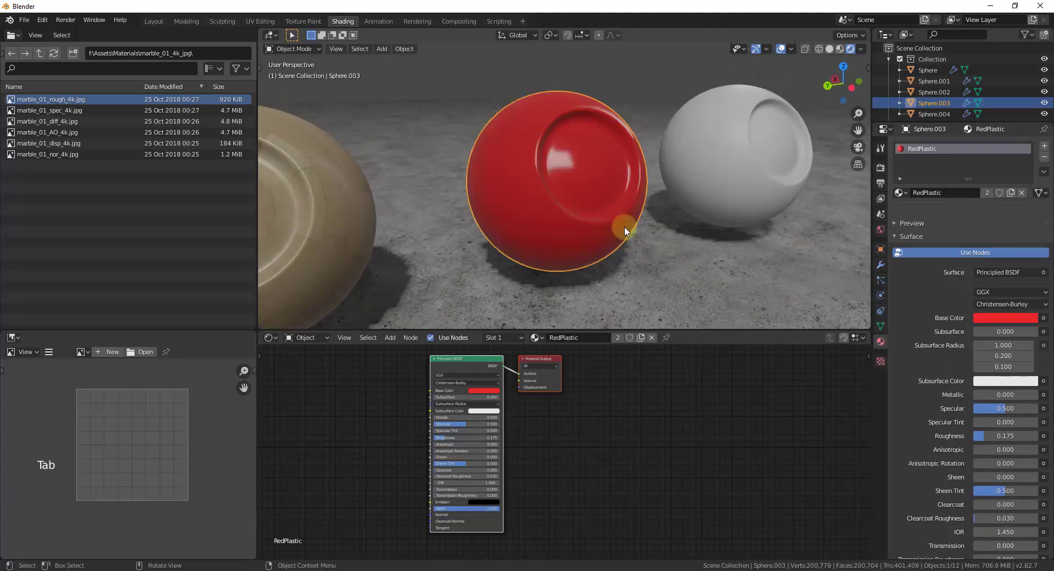
{"action": "left_click", "coordinate": [1045, 148]}
{"action": "left_click", "coordinate": [901, 215]}
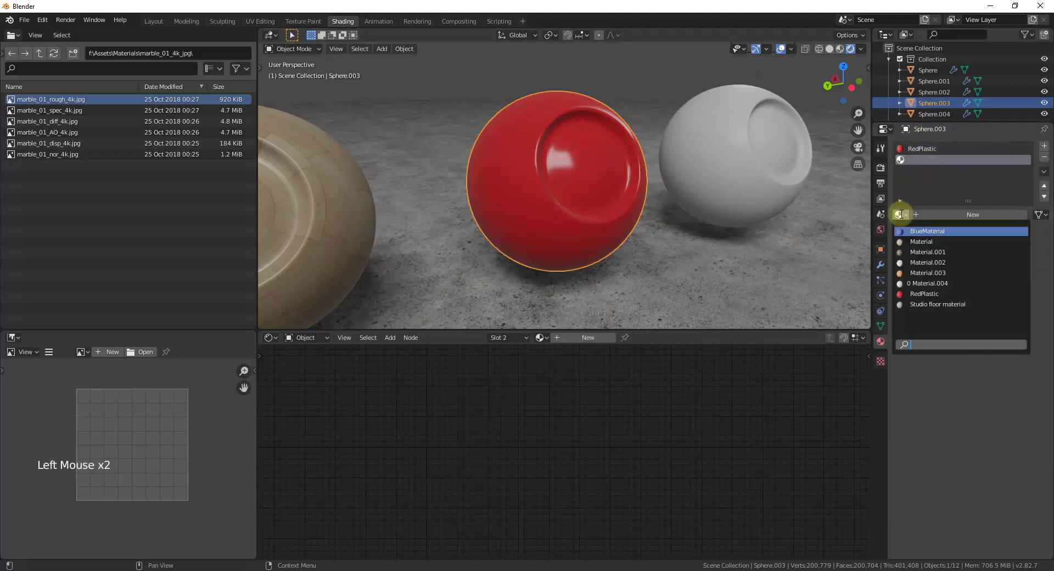
{"action": "left_click", "coordinate": [913, 231]}
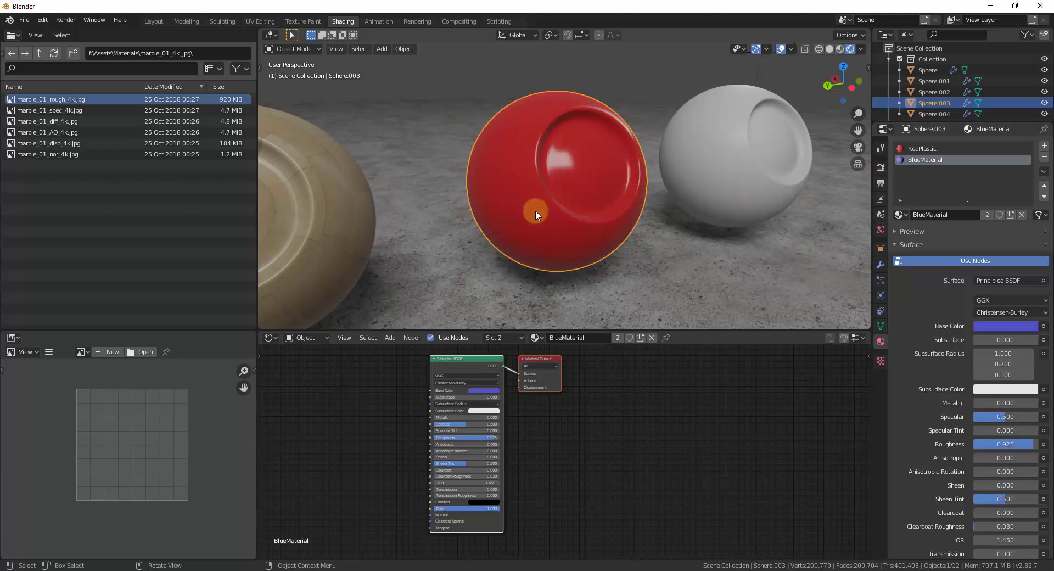
In Edit Mode, select three adjacent face loops around the body of Sphere.003 and assign BlueMaterial to them.
{"action": "key", "text": "Tab"}
{"action": "scroll", "coordinate": [587, 211], "scroll_direction": "up", "scroll_amount": 1}
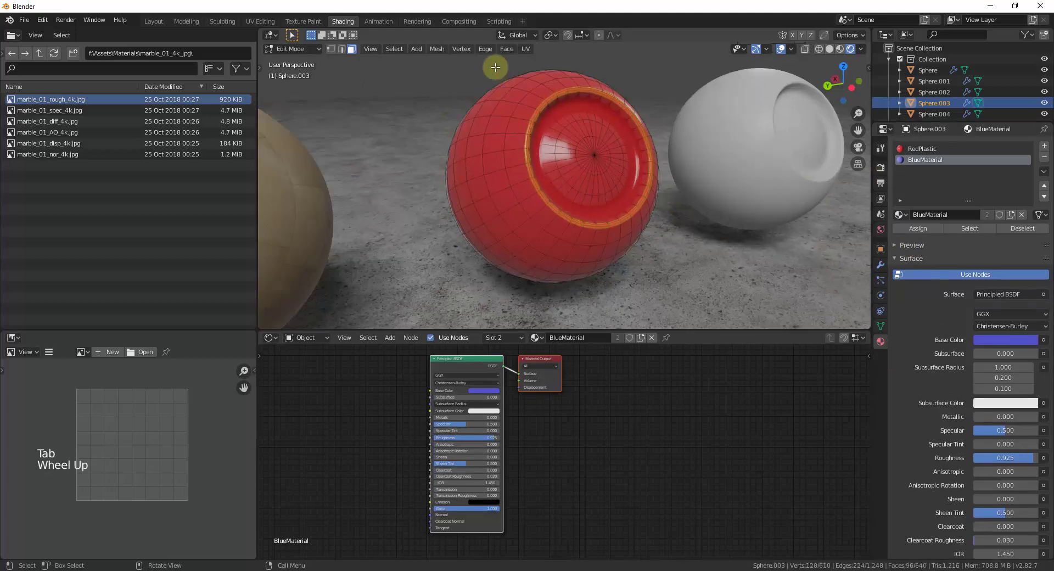
{"action": "middle_click_drag", "start_coordinate": [573, 186], "coordinate": [534, 136]}
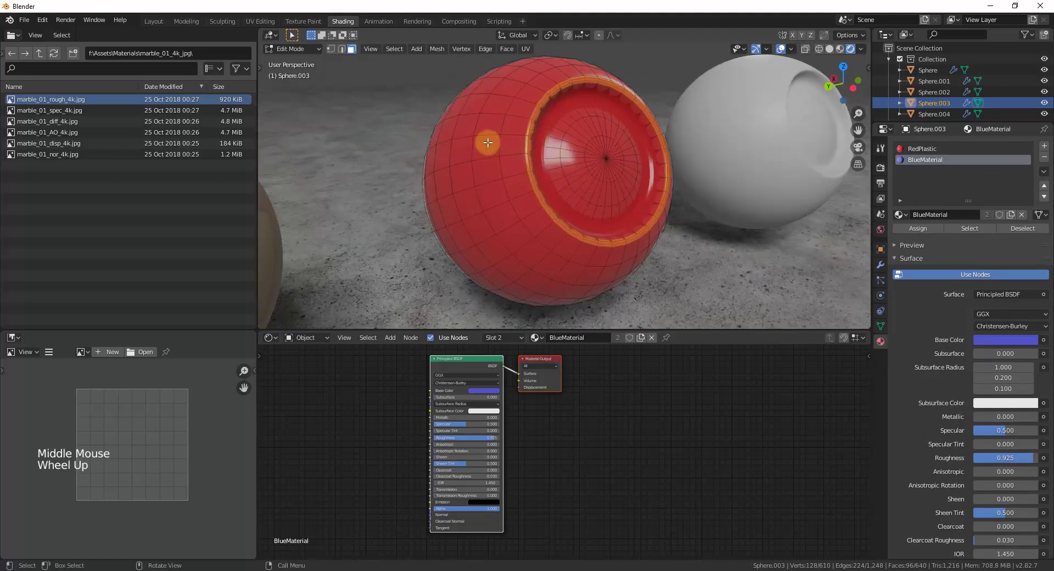
{"action": "left_click", "coordinate": [465, 127], "text": "alt"}
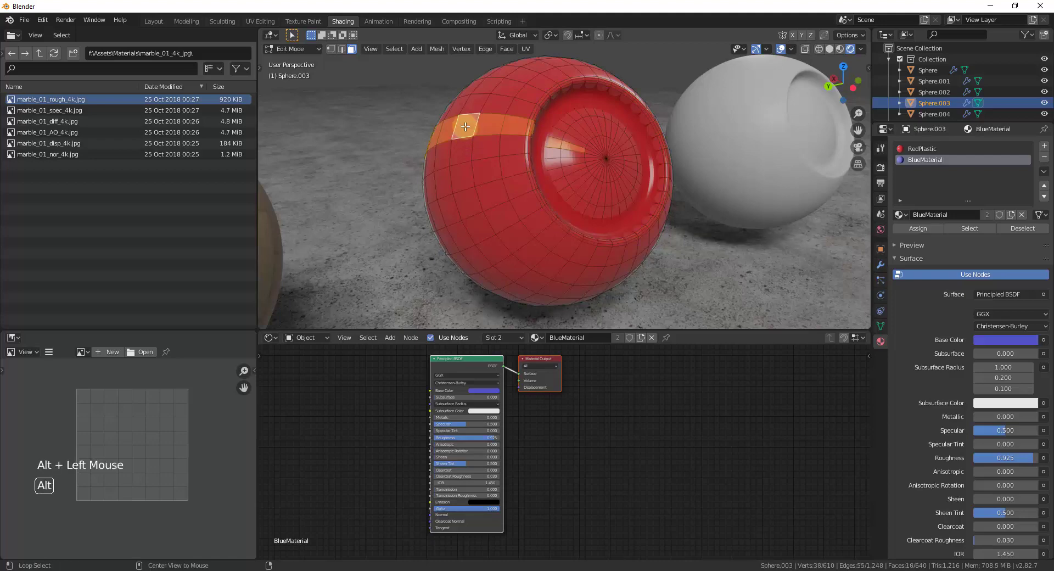
{"action": "left_click", "coordinate": [483, 137], "text": "alt"}
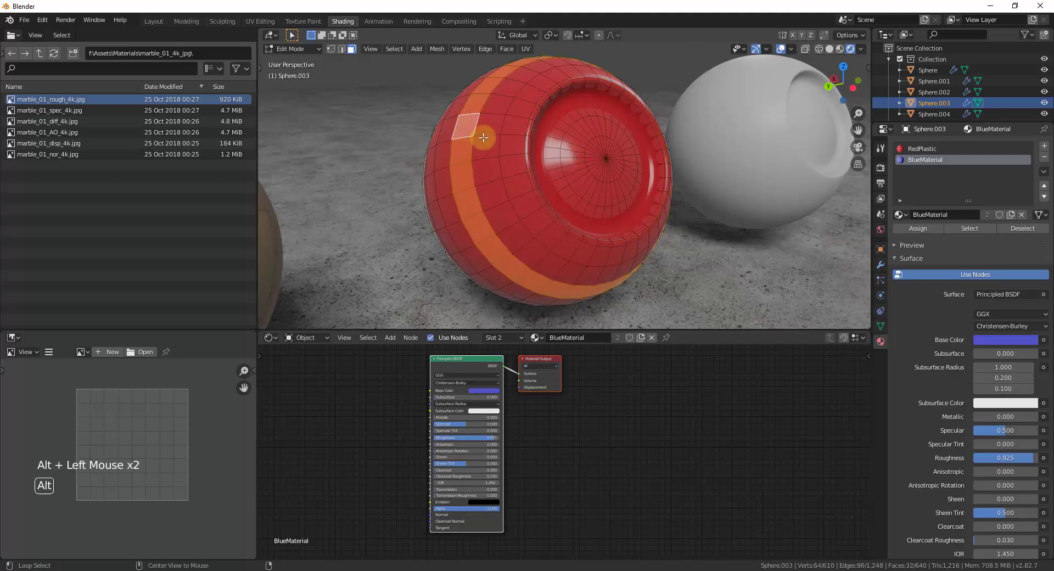
{"action": "left_click", "coordinate": [484, 133], "text": "alt+shift"}
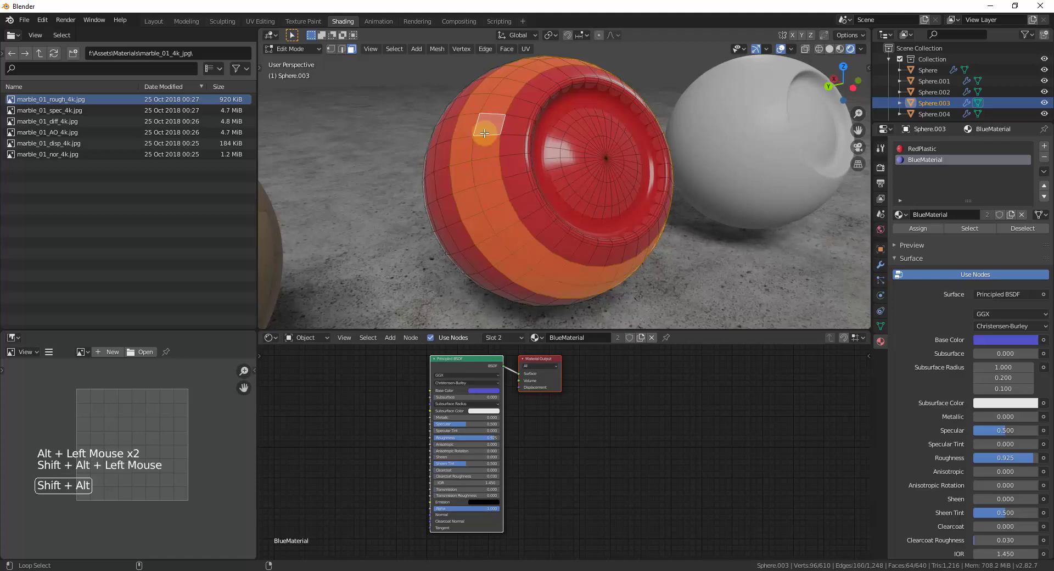
{"action": "left_click", "coordinate": [447, 142], "text": "alt+shift"}
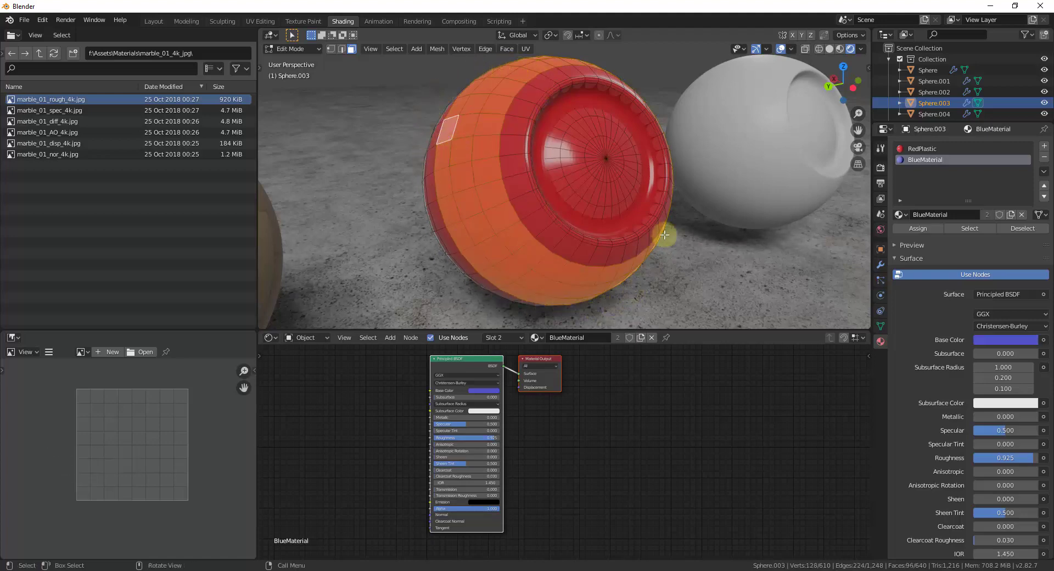
{"action": "left_click", "coordinate": [916, 229]}
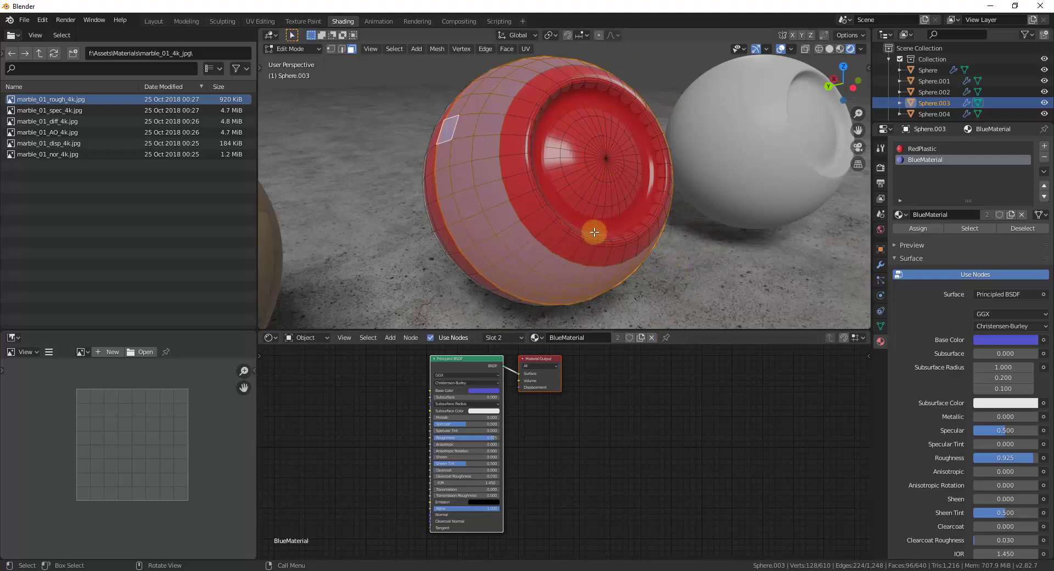
Return to Object Mode and examine the two materials on Sphere.003.
{"action": "key", "text": "Tab"}
{"action": "middle_click_drag", "start_coordinate": [691, 206], "coordinate": [628, 54]}
{"action": "scroll", "coordinate": [523, 147], "scroll_direction": "up", "scroll_amount": 2}
{"action": "middle_click_drag", "start_coordinate": [523, 147], "coordinate": [525, 183]}
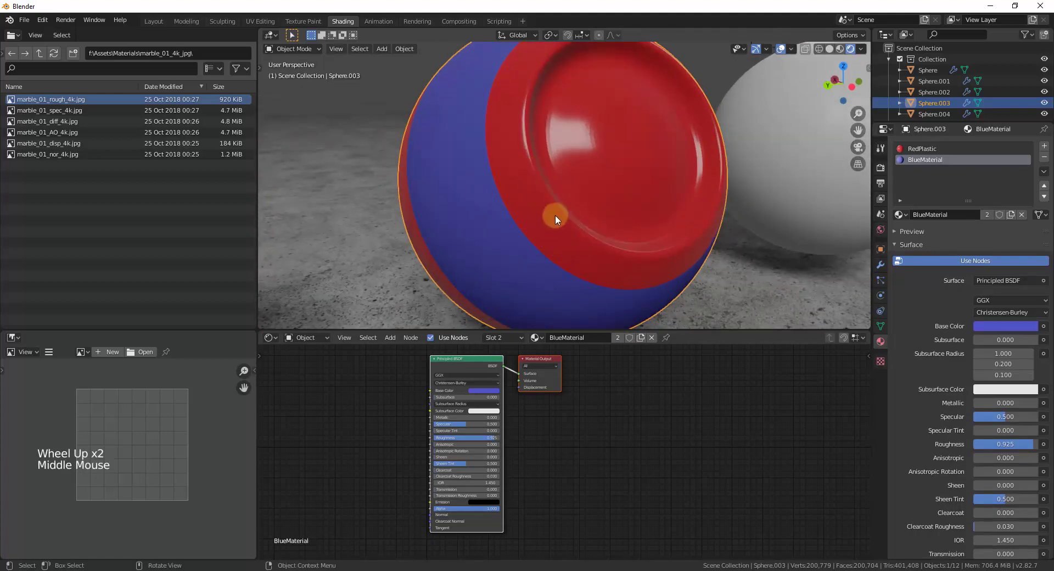
{"action": "scroll", "coordinate": [556, 177], "scroll_direction": "down", "scroll_amount": 3}
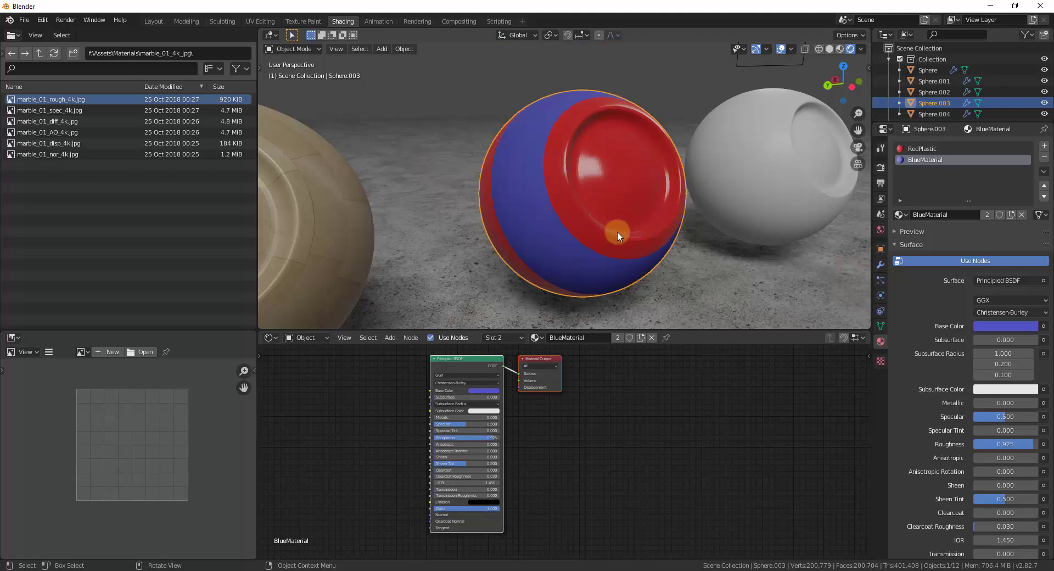
Select the plain white Sphere.004 and give it a new material named Glass.
{"action": "scroll", "coordinate": [612, 215], "scroll_direction": "up", "scroll_amount": 1}
{"action": "scroll", "coordinate": [549, 189], "scroll_direction": "down", "scroll_amount": 3}
{"action": "scroll", "coordinate": [610, 222], "scroll_direction": "up", "scroll_amount": 2}
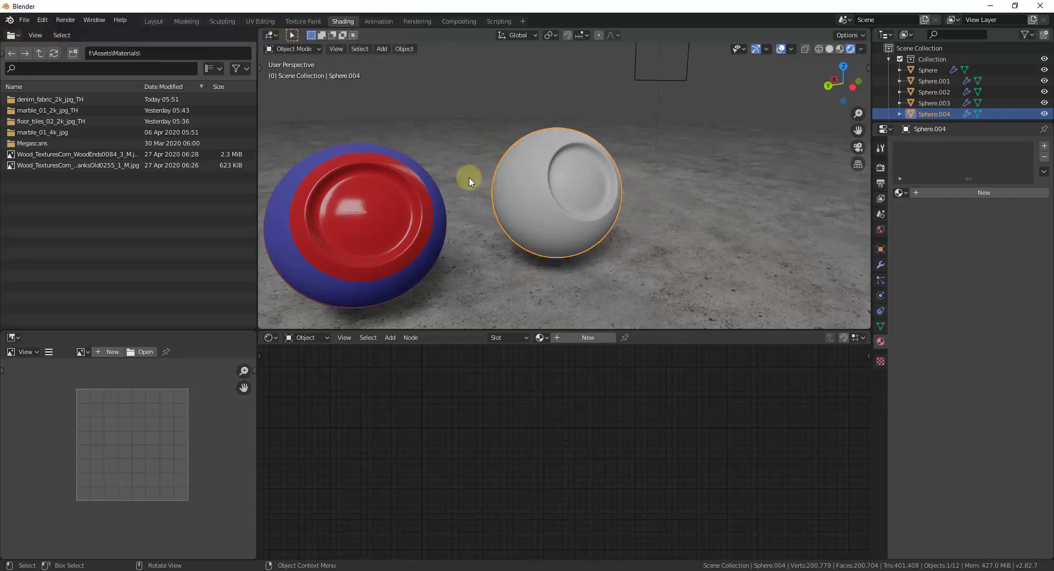
{"action": "scroll", "coordinate": [462, 179], "scroll_direction": "down", "scroll_amount": 5}
{"action": "scroll", "coordinate": [408, 188], "scroll_direction": "up", "scroll_amount": 4}
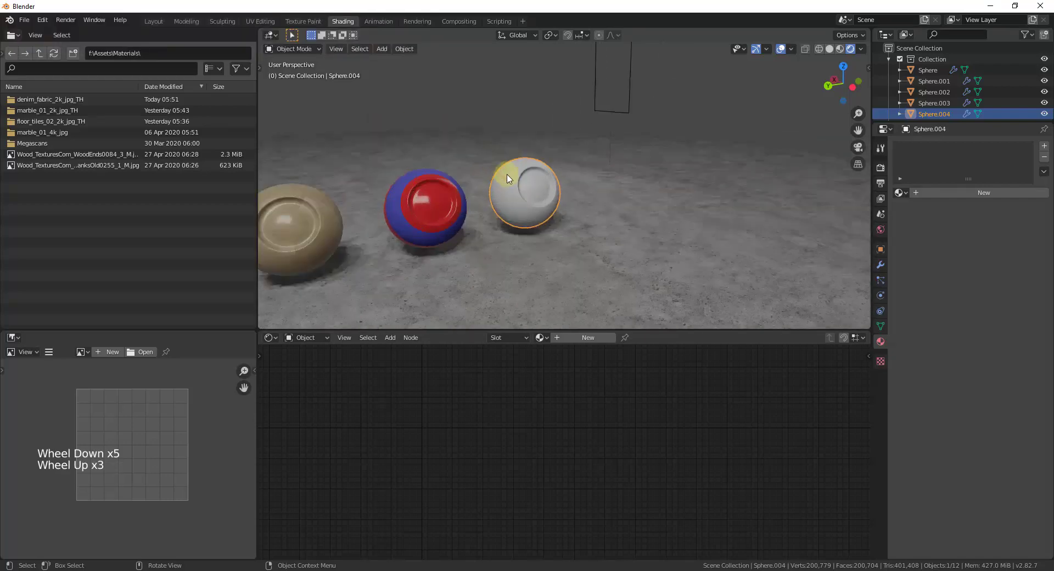
{"action": "scroll", "coordinate": [524, 196], "scroll_direction": "up", "scroll_amount": 1}
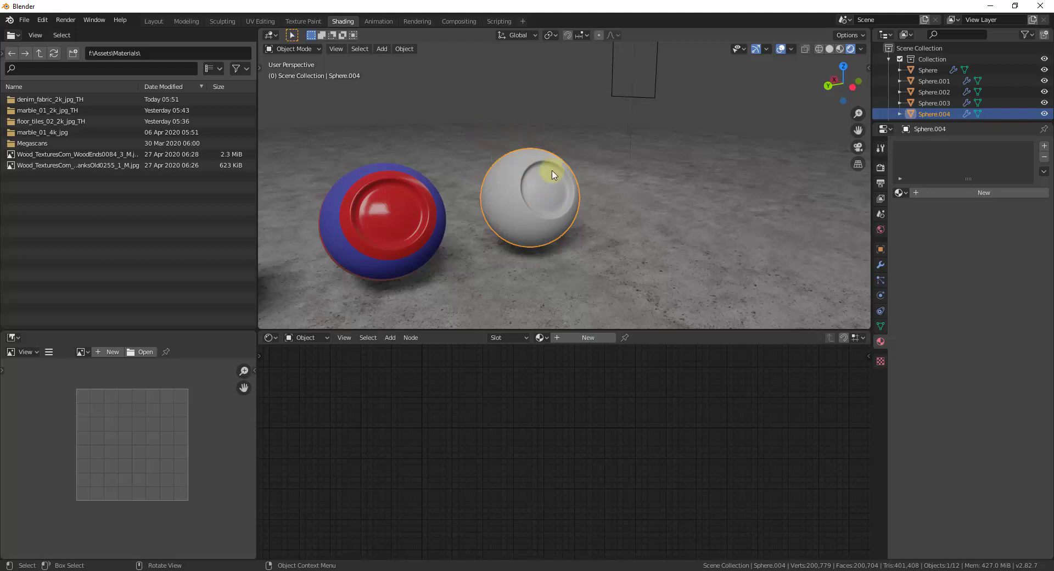
{"action": "scroll", "coordinate": [427, 215], "scroll_direction": "down", "scroll_amount": 4}
{"action": "scroll", "coordinate": [405, 213], "scroll_direction": "up", "scroll_amount": 3}
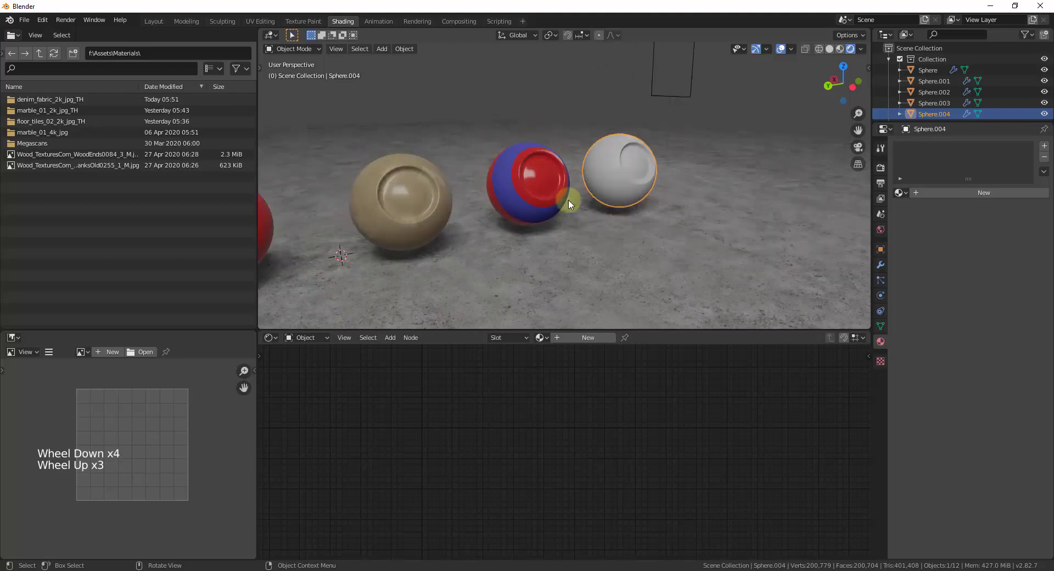
{"action": "scroll", "coordinate": [613, 165], "scroll_direction": "up", "scroll_amount": 3}
{"action": "scroll", "coordinate": [650, 143], "scroll_direction": "down", "scroll_amount": 3}
{"action": "scroll", "coordinate": [576, 192], "scroll_direction": "up", "scroll_amount": 2}
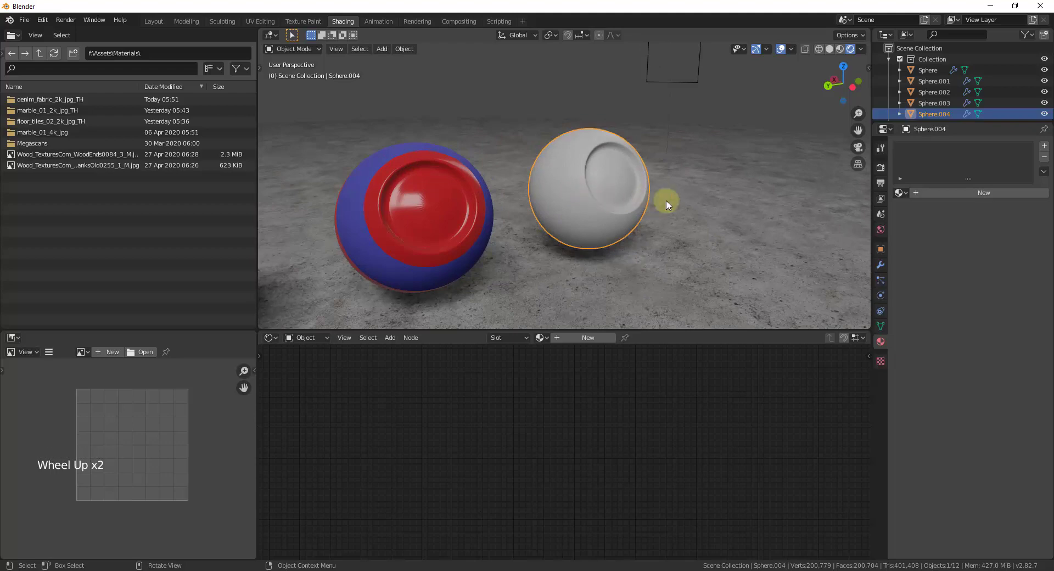
{"action": "key", "text": "ctrl+z"}
{"action": "middle_click", "coordinate": [537, 359]}
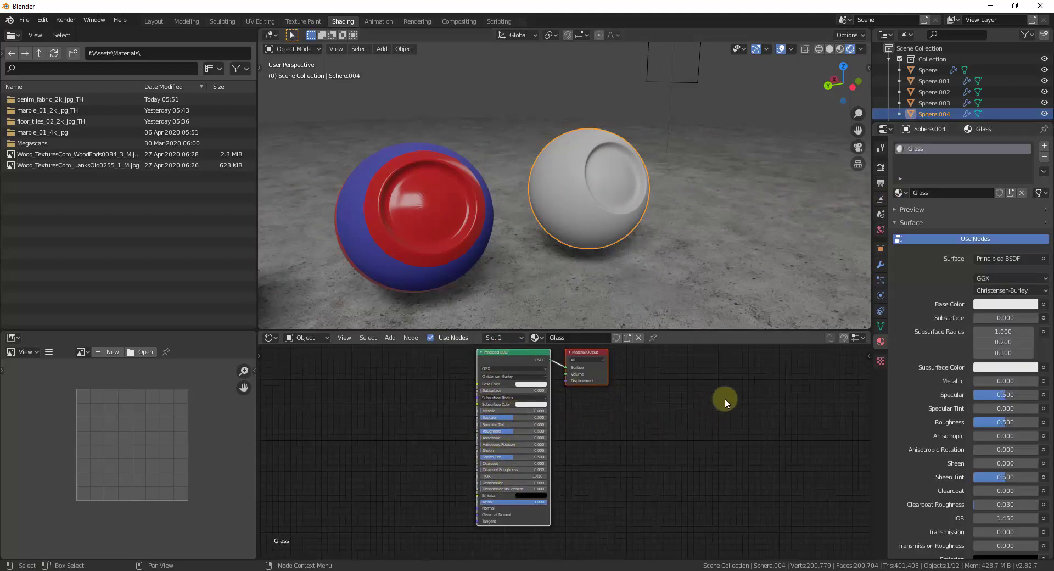
Change the Glass material's surface shader to Glass BSDF.
{"action": "left_click", "coordinate": [1003, 258]}
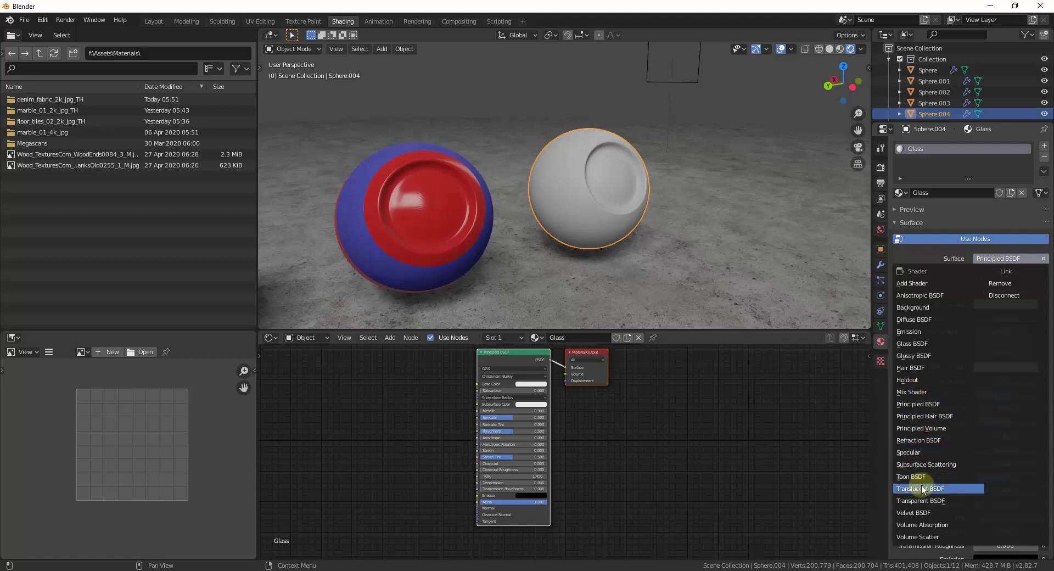
{"action": "left_click", "coordinate": [911, 345]}
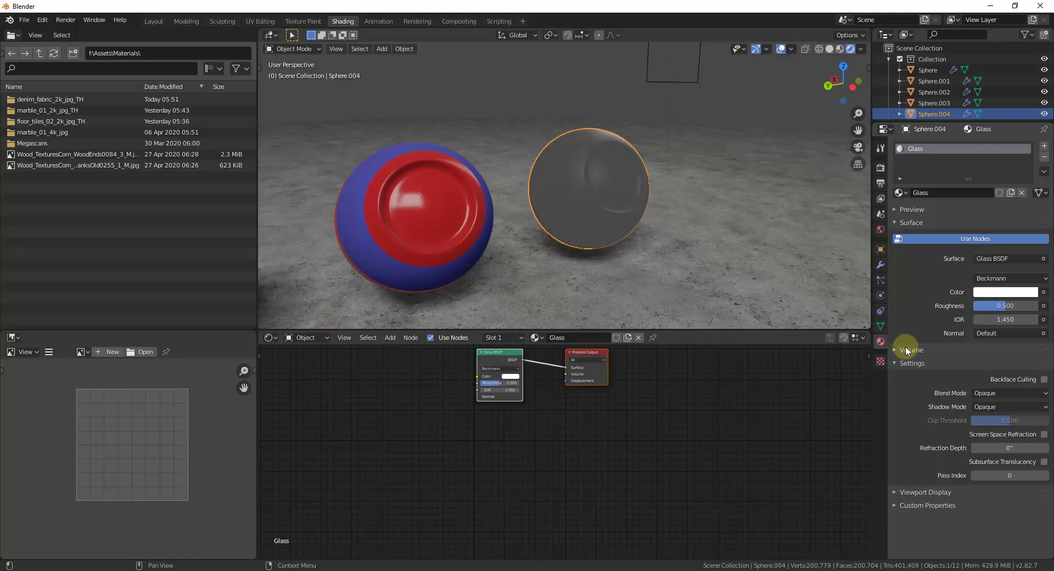
{"action": "left_click_drag", "start_coordinate": [497, 351], "coordinate": [507, 409]}
{"action": "scroll", "coordinate": [652, 198], "scroll_direction": "up", "scroll_amount": 2}
Examine how the glass material on Sphere.004 renders in Eevee from several angles and distances.
{"action": "middle_click_drag", "start_coordinate": [652, 198], "coordinate": [572, 226]}
{"action": "scroll", "coordinate": [572, 226], "scroll_direction": "up", "scroll_amount": 1}
{"action": "scroll", "coordinate": [521, 460], "scroll_direction": "up", "scroll_amount": 1}
{"action": "scroll", "coordinate": [515, 459], "scroll_direction": "up", "scroll_amount": 2}
{"action": "scroll", "coordinate": [511, 450], "scroll_direction": "up", "scroll_amount": 5}
{"action": "scroll", "coordinate": [528, 443], "scroll_direction": "down", "scroll_amount": 2}
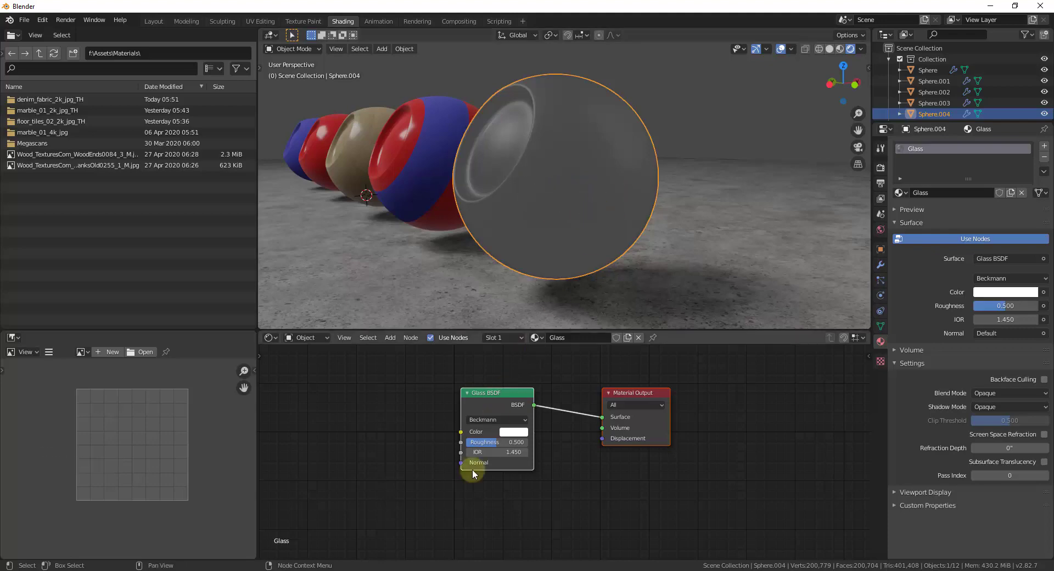
{"action": "scroll", "coordinate": [575, 235], "scroll_direction": "up", "scroll_amount": 2}
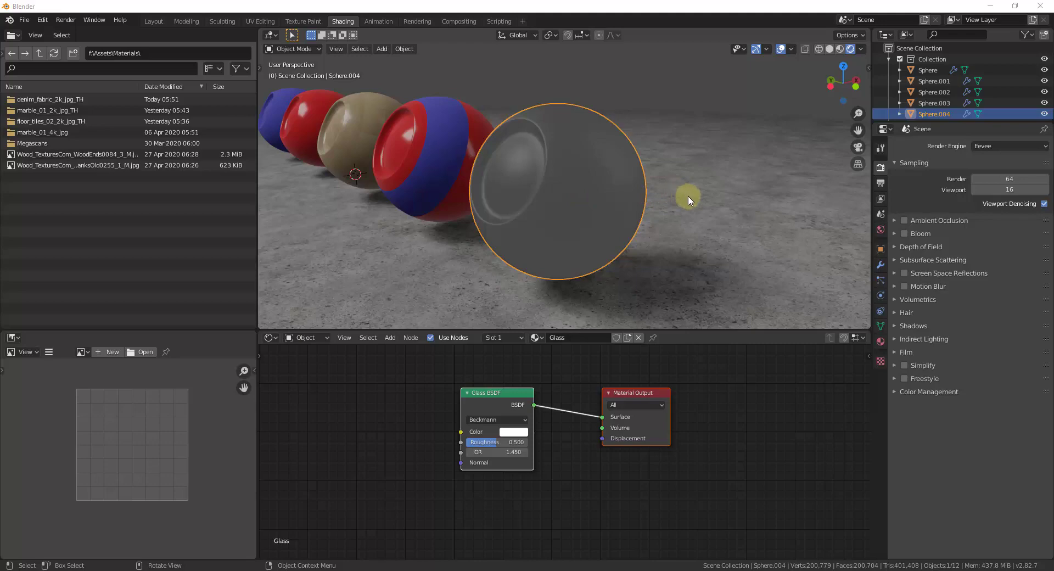
{"action": "middle_click_drag", "start_coordinate": [701, 167], "coordinate": [503, 179]}
{"action": "scroll", "coordinate": [615, 191], "scroll_direction": "down", "scroll_amount": 5}
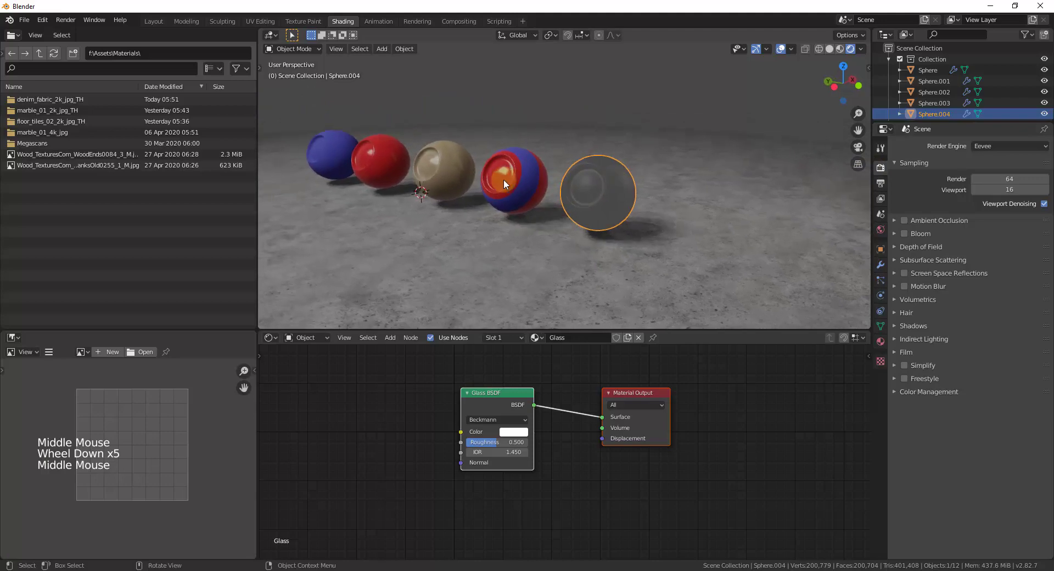
{"action": "scroll", "coordinate": [549, 187], "scroll_direction": "up", "scroll_amount": 2}
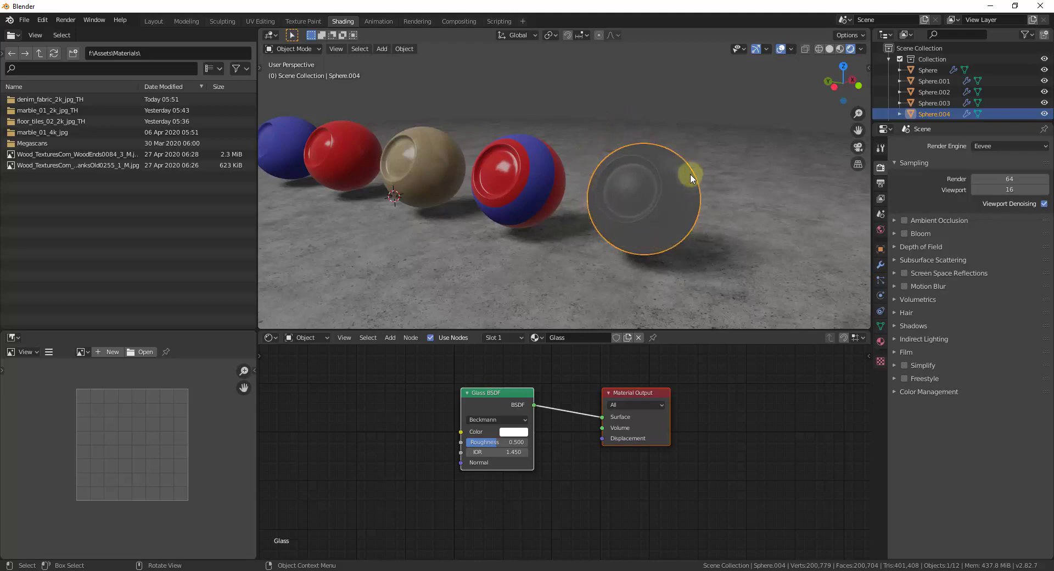
Switch the scene's render engine to Cycles.
{"action": "mouse_move", "coordinate": [711, 217]}
{"action": "middle_mouse_down"}
{"action": "mouse_move", "coordinate": [631, 184]}
{"action": "mouse_move", "coordinate": [715, 204]}
{"action": "middle_mouse_up"}
{"action": "scroll", "coordinate": [715, 203], "scroll_direction": "up", "scroll_amount": 1}
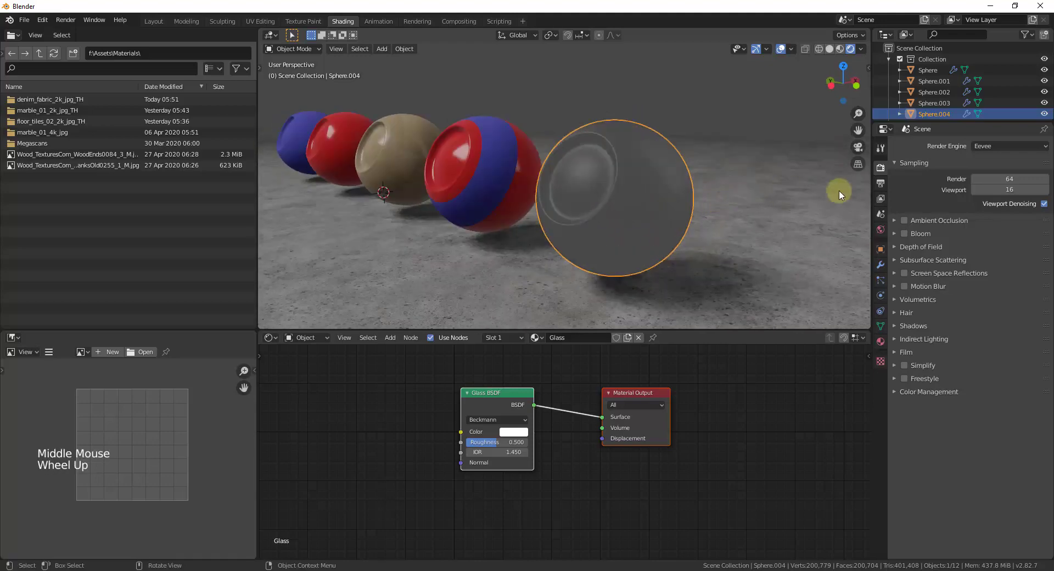
{"action": "left_click", "coordinate": [986, 144]}
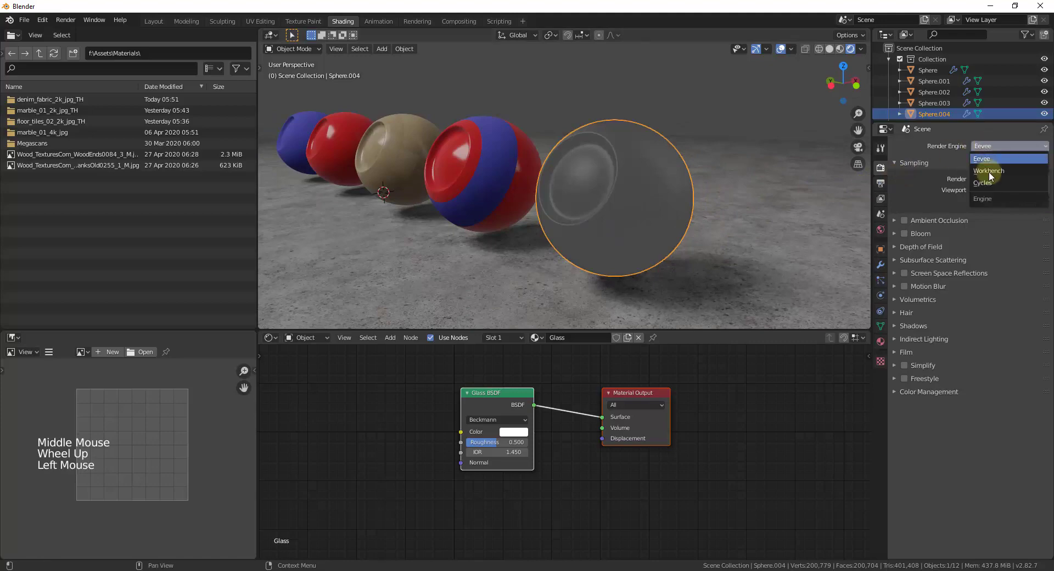
{"action": "left_click", "coordinate": [881, 165]}
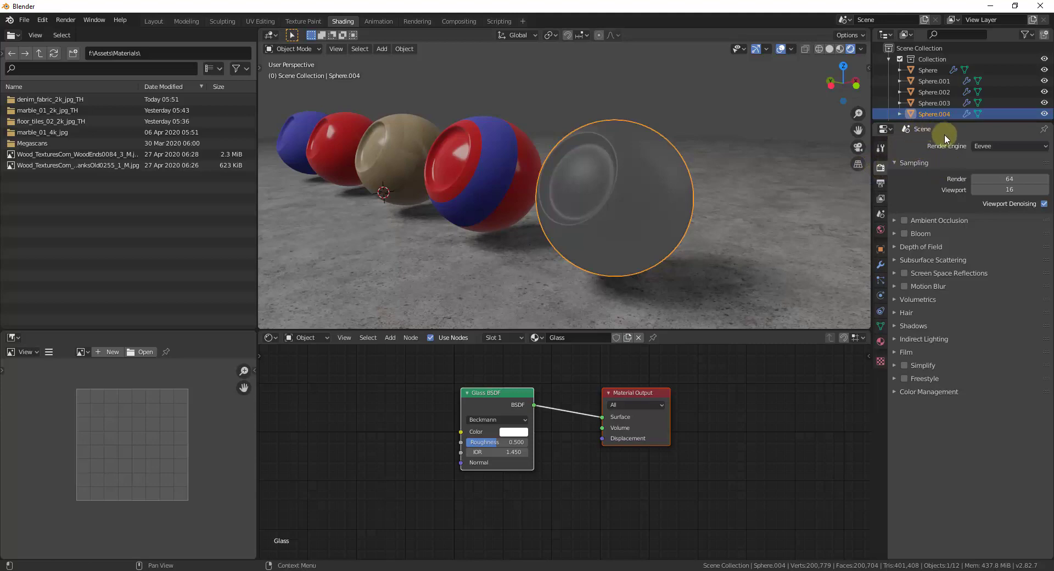
{"action": "left_click", "coordinate": [990, 146]}
{"action": "left_click", "coordinate": [986, 183]}
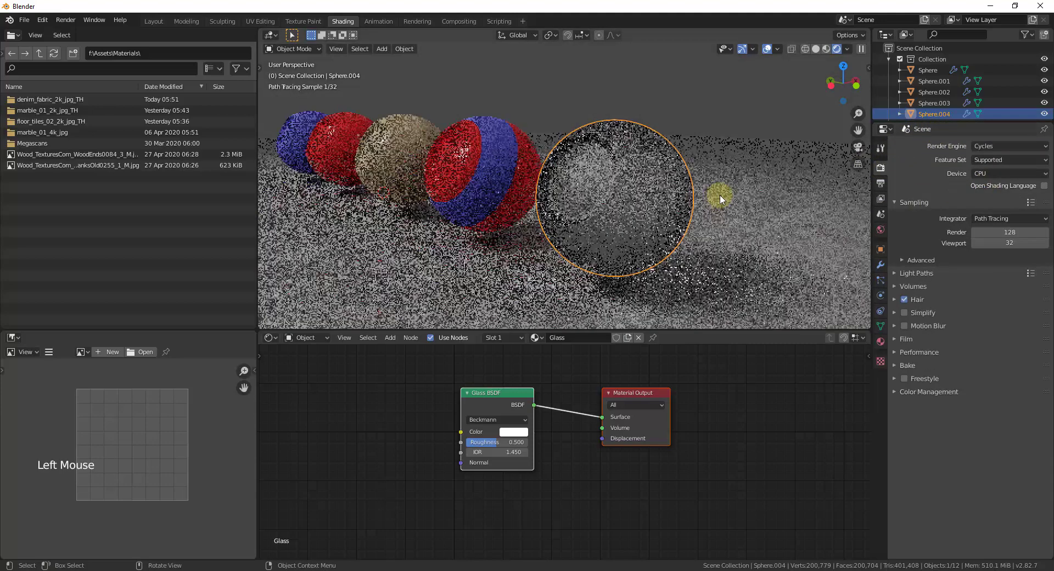
Set the Glass BSDF roughness to 0 and inspect the refraction through Sphere.004 from the opposite side.
{"action": "scroll", "coordinate": [727, 198], "scroll_direction": "up", "scroll_amount": 3}
{"action": "middle_click_drag", "start_coordinate": [670, 243], "coordinate": [482, 217]}
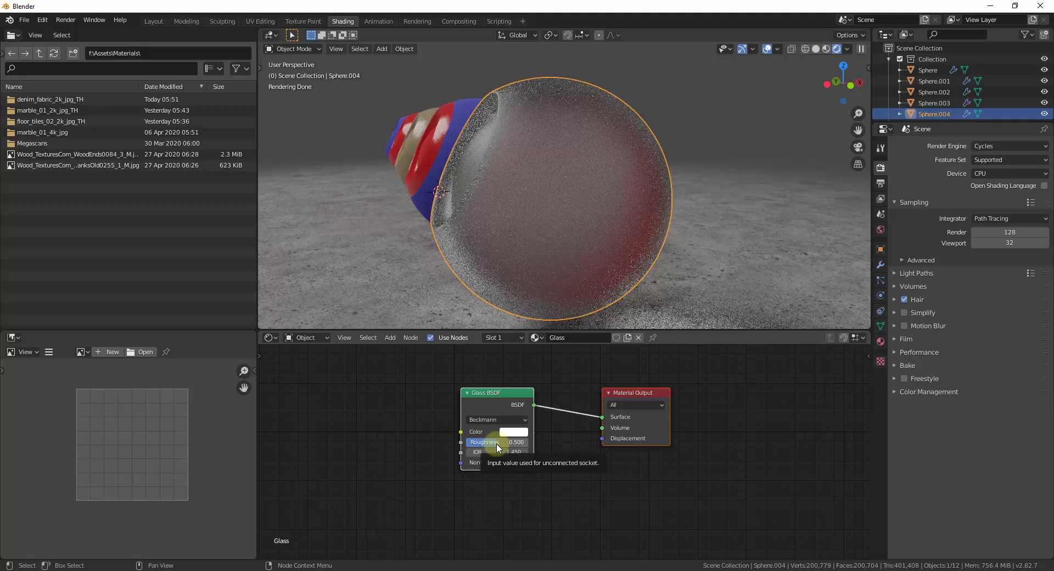
{"action": "left_click_drag", "start_coordinate": [498, 446], "coordinate": [454, 443]}
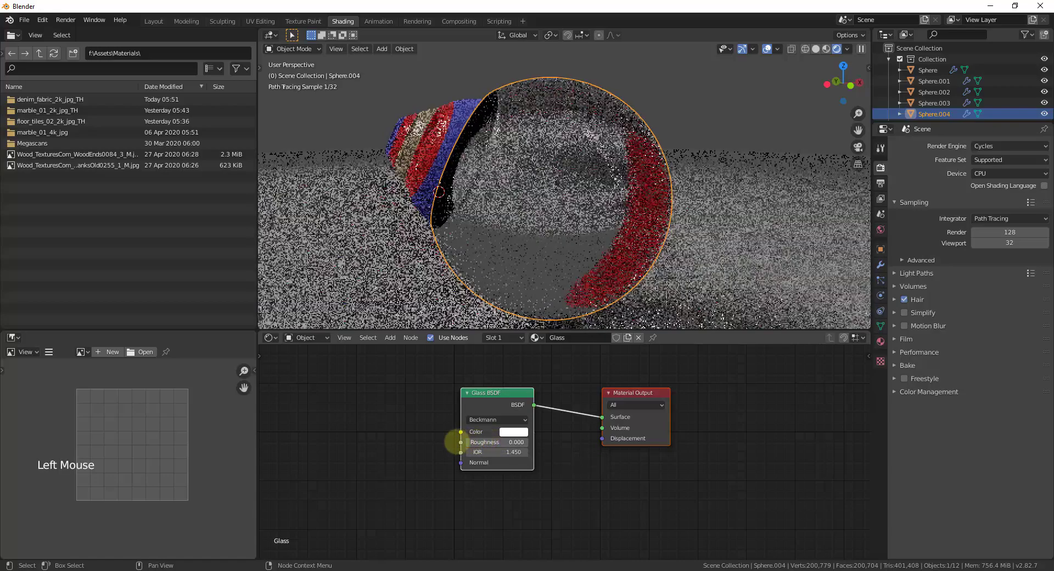
{"action": "middle_click_drag", "start_coordinate": [703, 209], "coordinate": [447, 264]}
{"action": "scroll", "coordinate": [586, 169], "scroll_direction": "down", "scroll_amount": 2}
{"action": "middle_click_drag", "start_coordinate": [586, 169], "coordinate": [608, 207]}
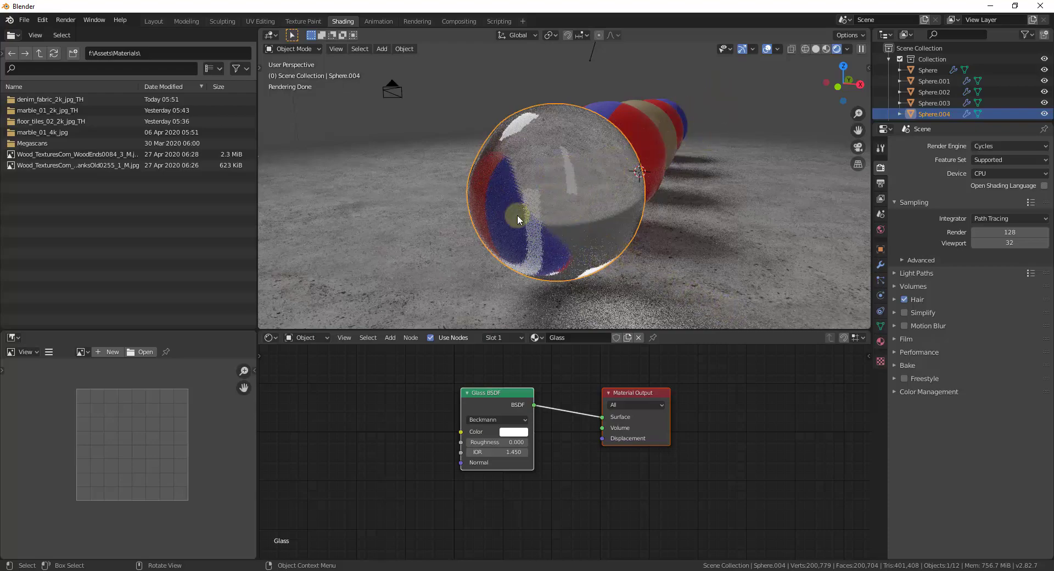
Try different IOR values on the Glass BSDF, starting with 4.950 and ending at 3.400.
{"action": "scroll", "coordinate": [517, 215], "scroll_direction": "down", "scroll_amount": 4}
{"action": "middle_click_drag", "start_coordinate": [558, 225], "coordinate": [614, 247]}
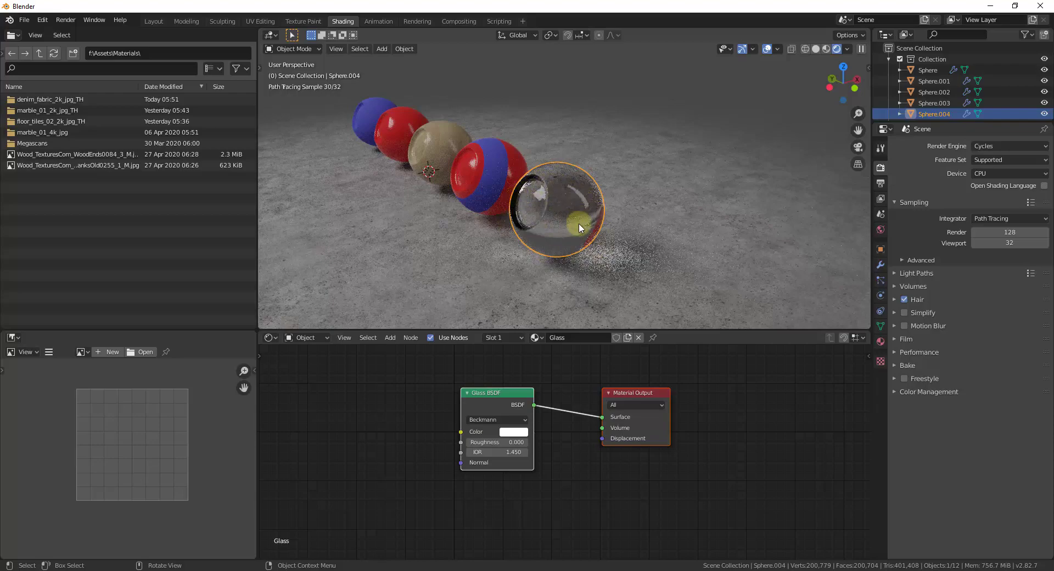
{"action": "left_click_drag", "start_coordinate": [496, 452], "coordinate": [522, 454]}
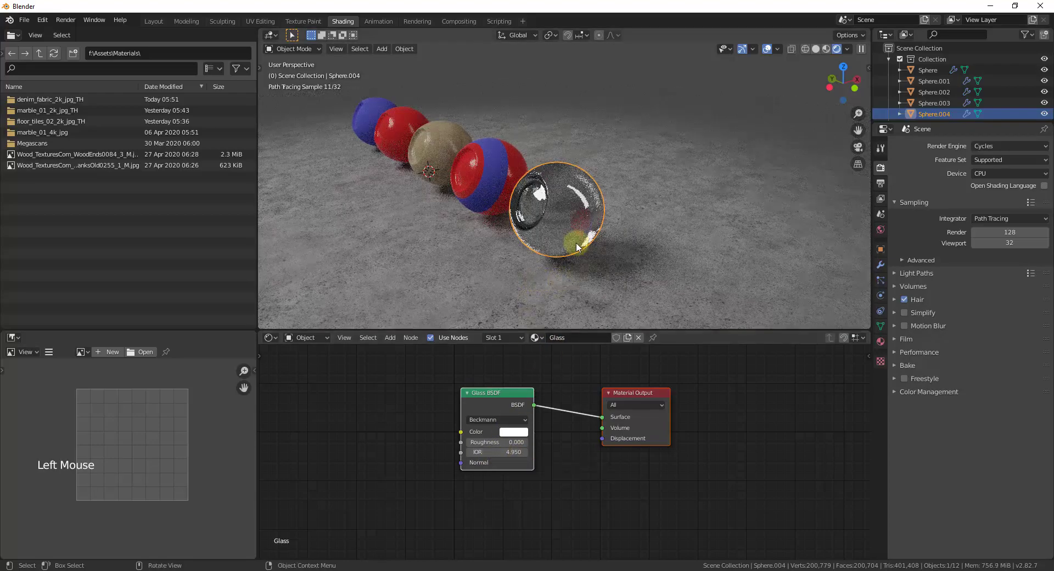
{"action": "scroll", "coordinate": [577, 231], "scroll_direction": "up", "scroll_amount": 3}
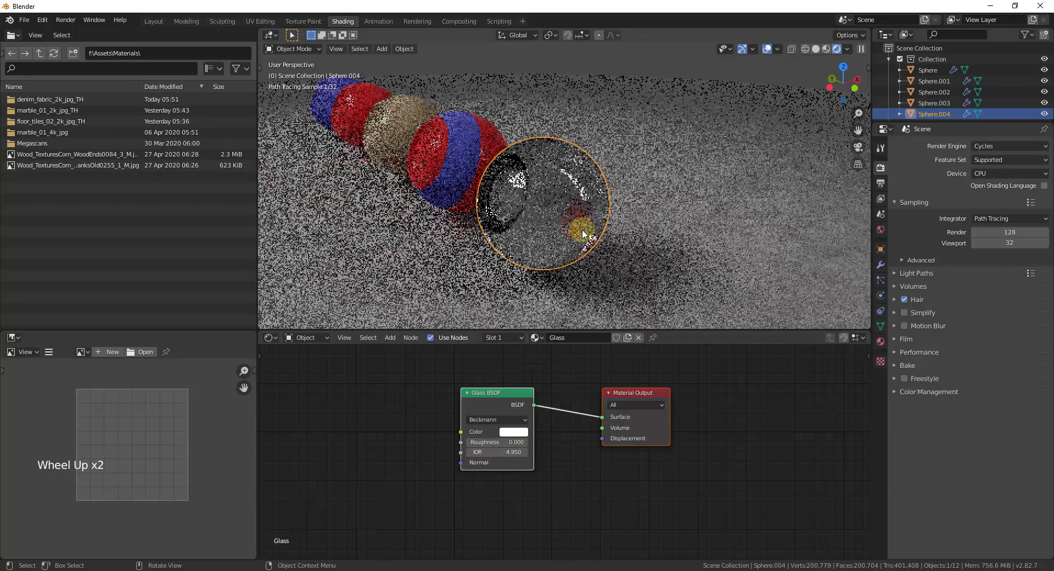
{"action": "left_click_drag", "start_coordinate": [499, 452], "coordinate": [502, 452]}
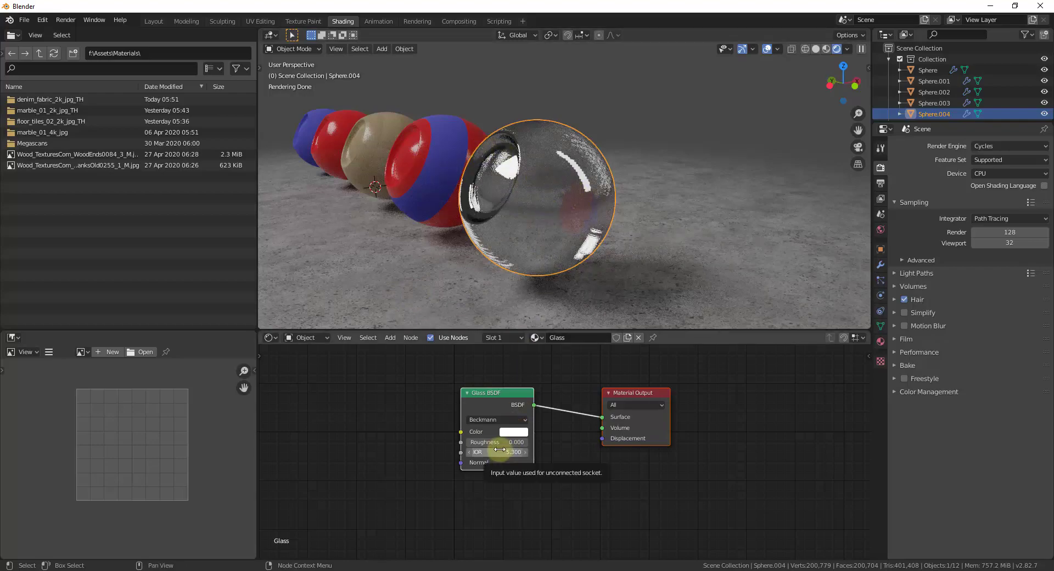
{"action": "left_click_drag", "start_coordinate": [500, 450], "coordinate": [482, 448]}
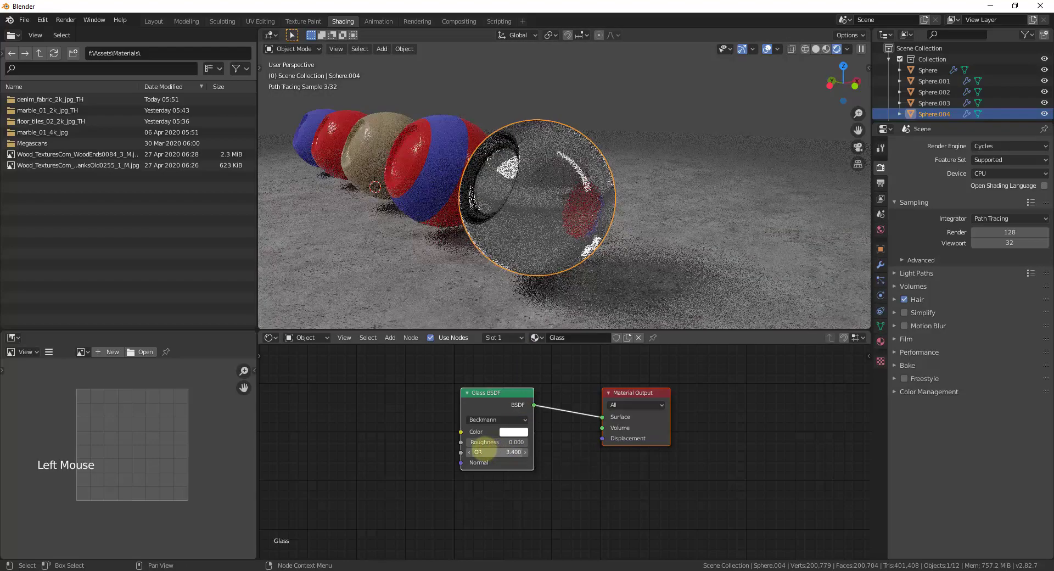